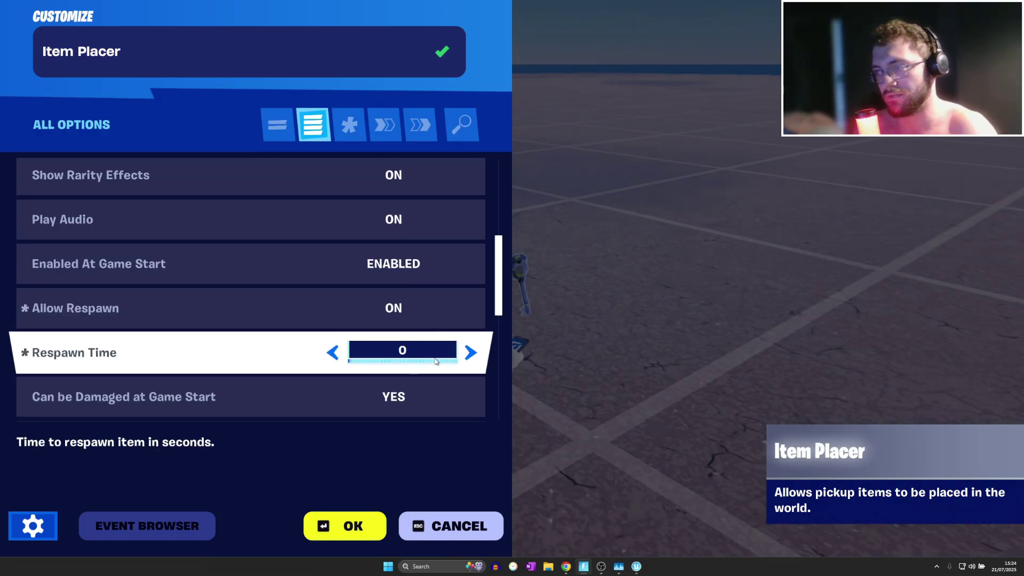
# Apply the Item Placer's settings and place a Conditional Button on the brick wall beside the blue door.
pyautogui.click(344, 524)
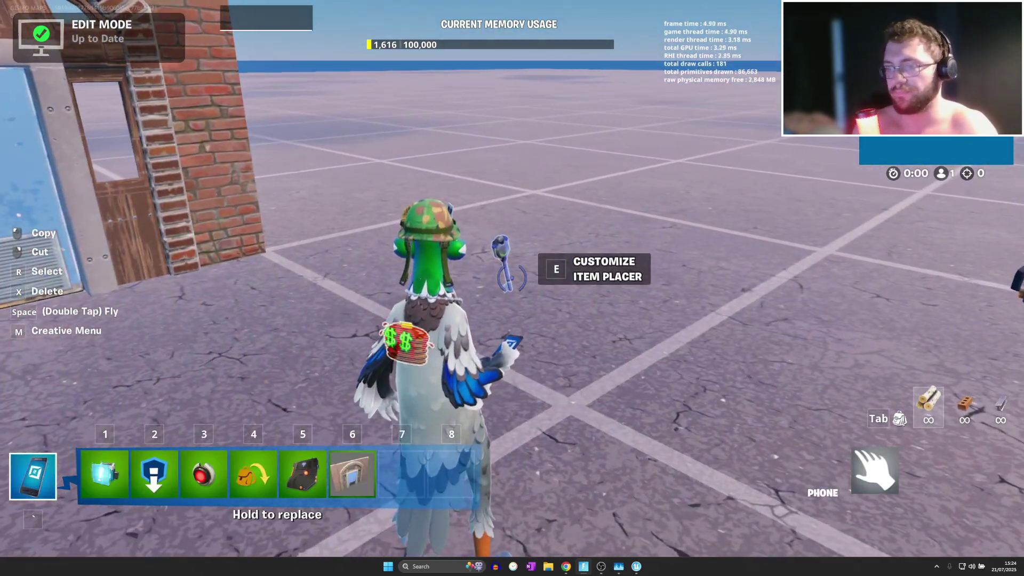
pyautogui.press('w')
pyautogui.press('1')
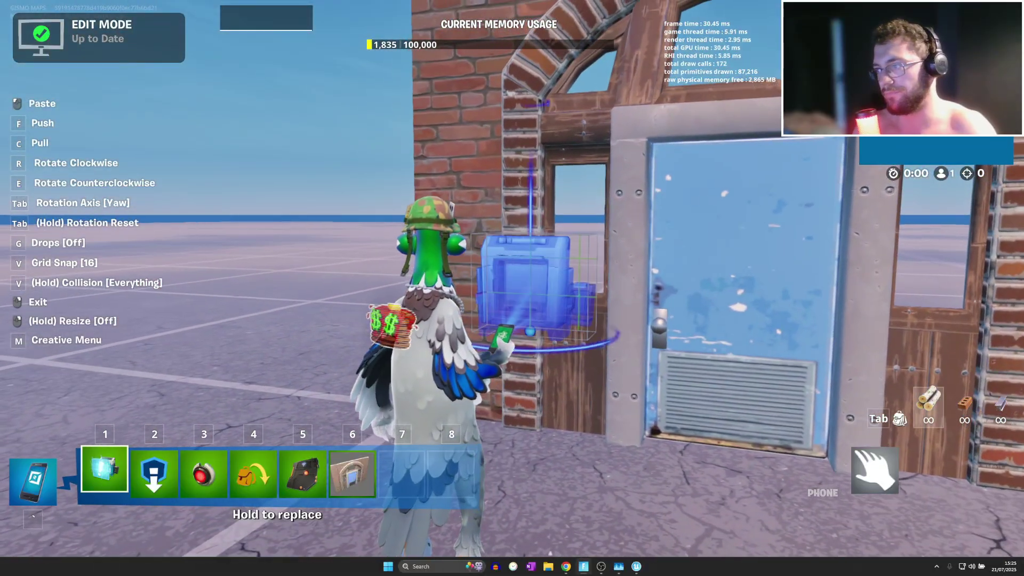
pyautogui.click(512, 278)
# Drop the key onto the Conditional Button to register it as the required item.
pyautogui.press('`')
pyautogui.press('Tab')
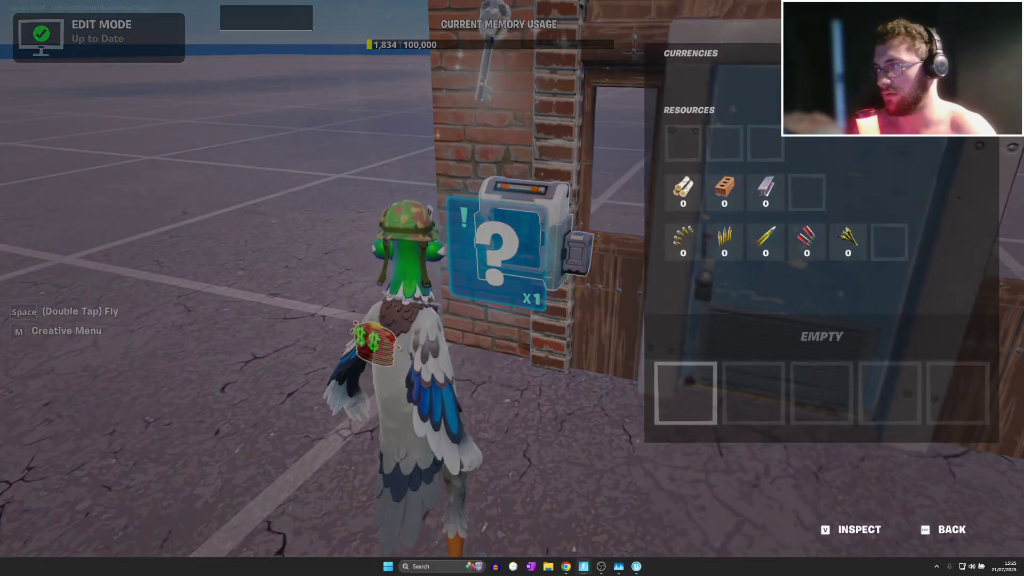
pyautogui.press('Tab')
pyautogui.press('e')
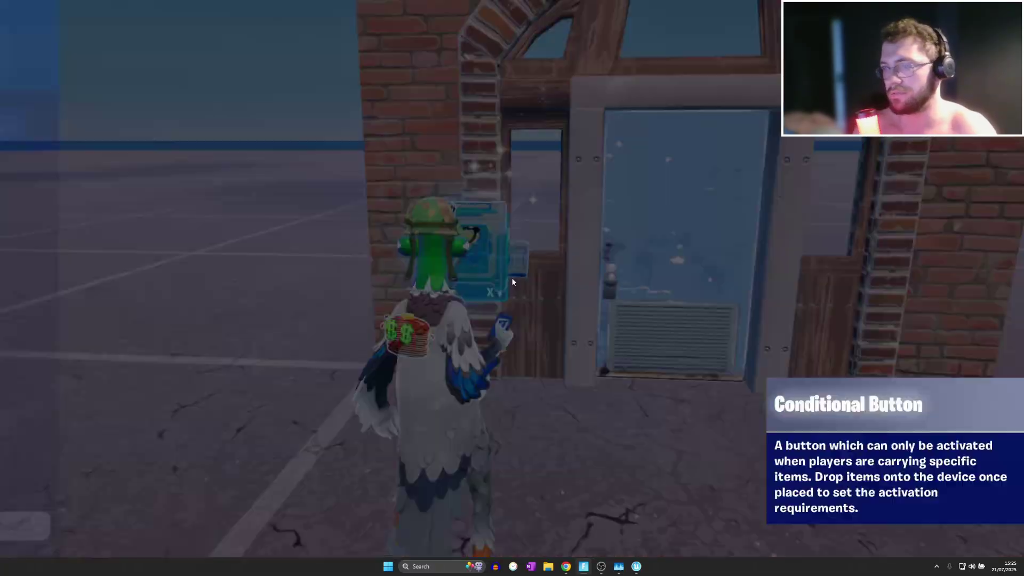
pyautogui.press('Escape')
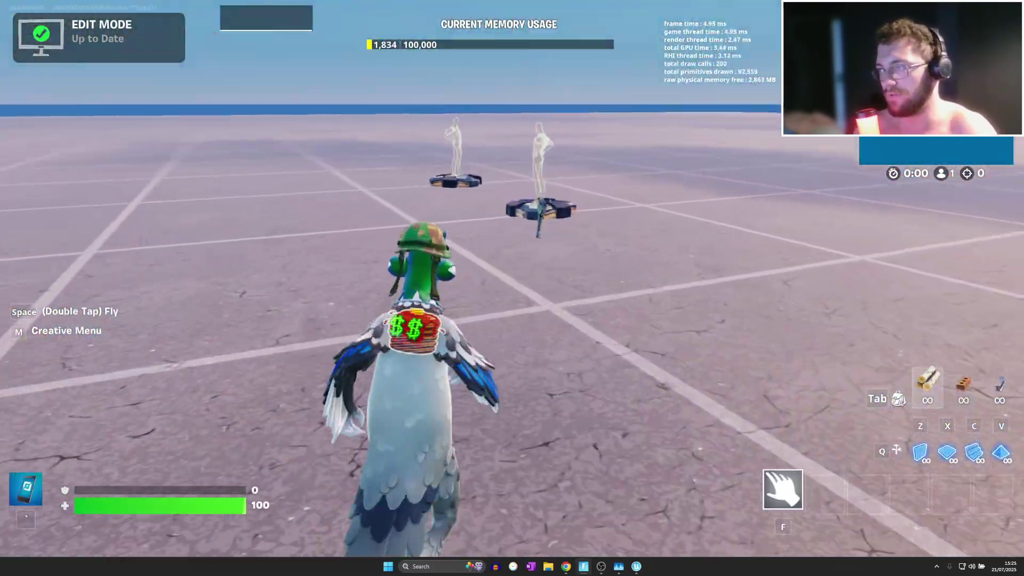
# Add a plain brick wall from the Factory Walls gallery at a right angle to the door wall, behind the key.
pyautogui.press('w')
pyautogui.press('`')
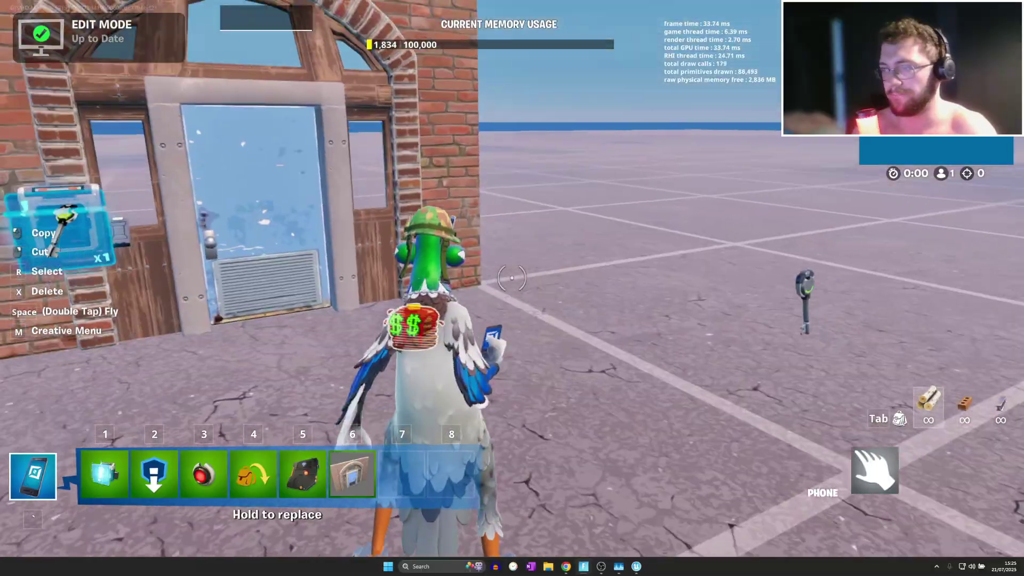
pyautogui.press('m')
pyautogui.doubleClick(167, 15)
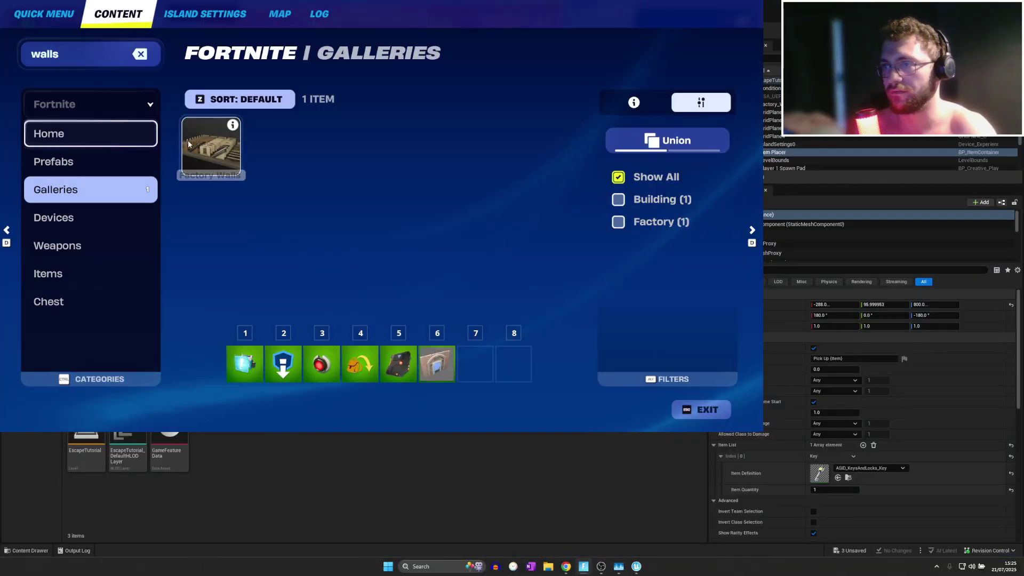
pyautogui.click(188, 144)
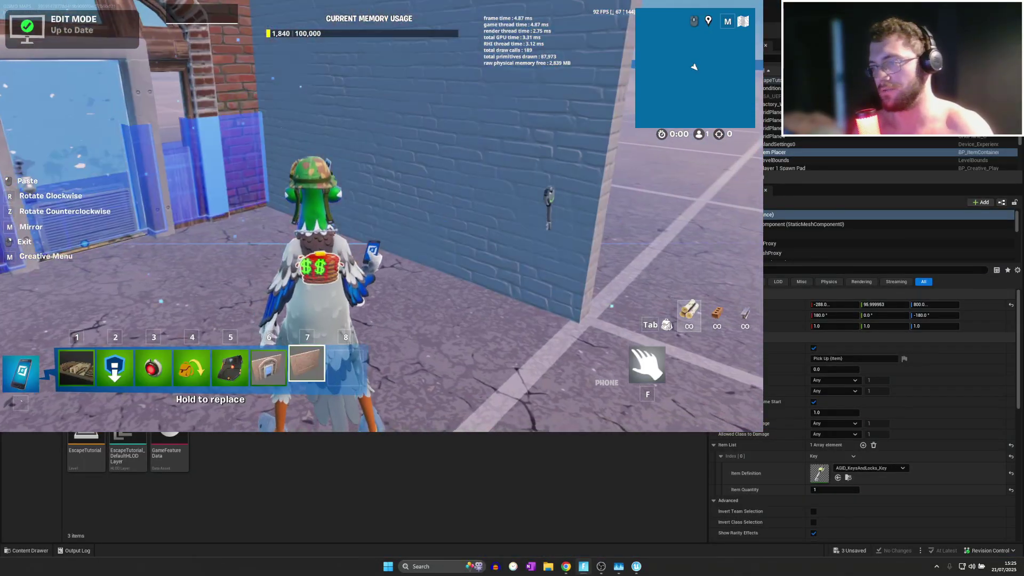
pyautogui.press('`')
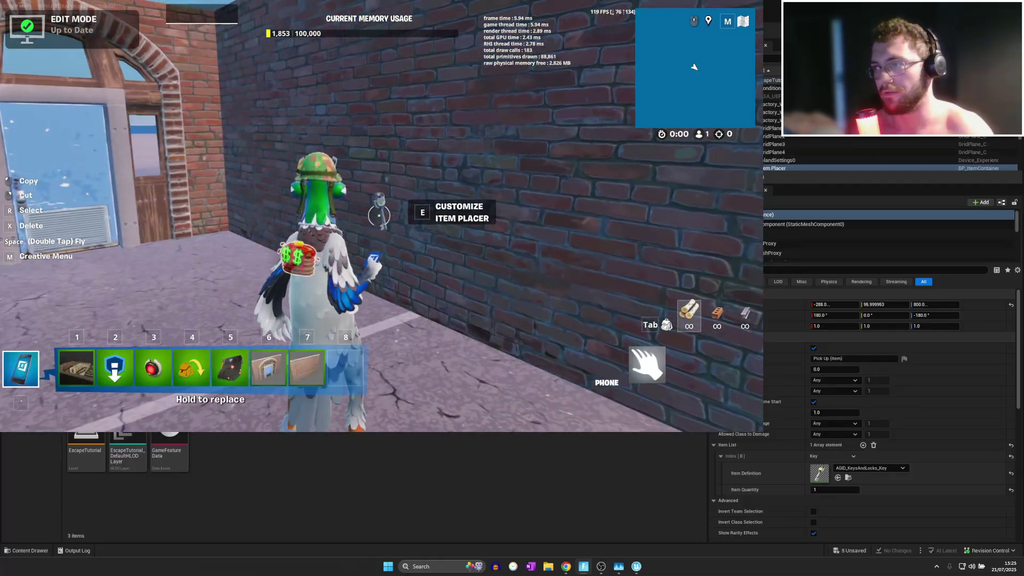
pyautogui.press('f')
pyautogui.press('w')
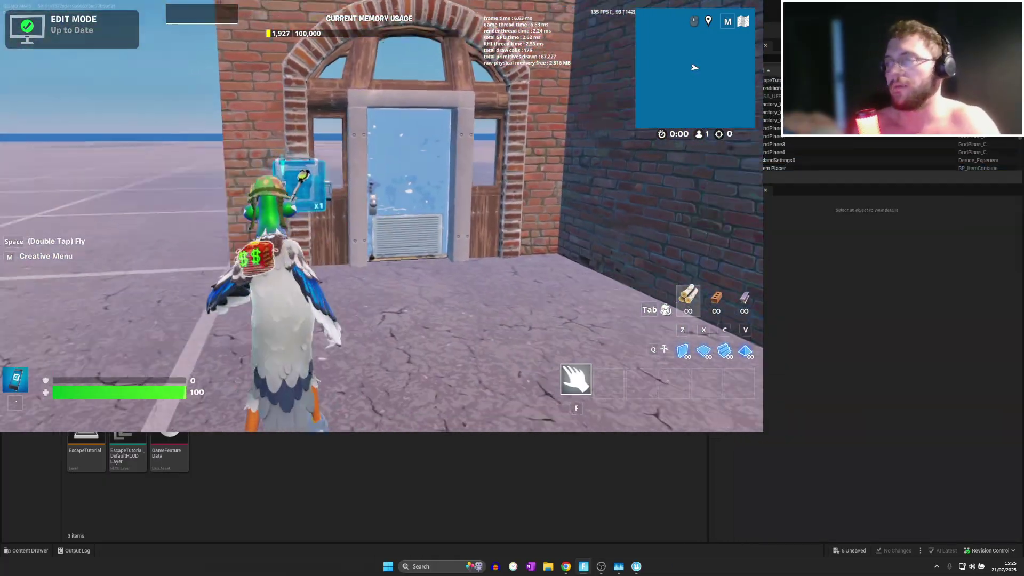
# Try placing a Lock Device above the blue door and take it back off.
pyautogui.press('w')
pyautogui.press('`')
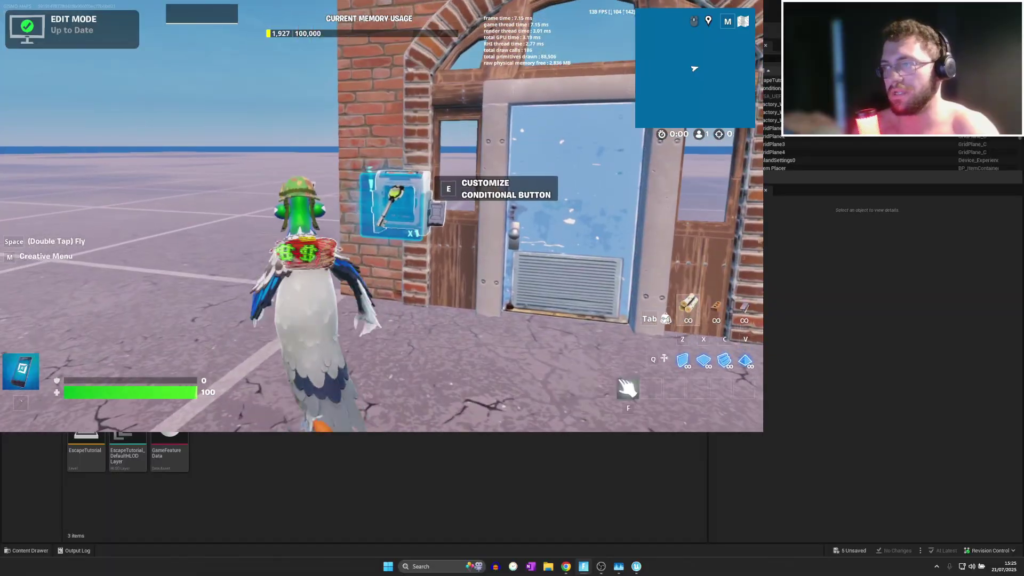
pyautogui.press('3')
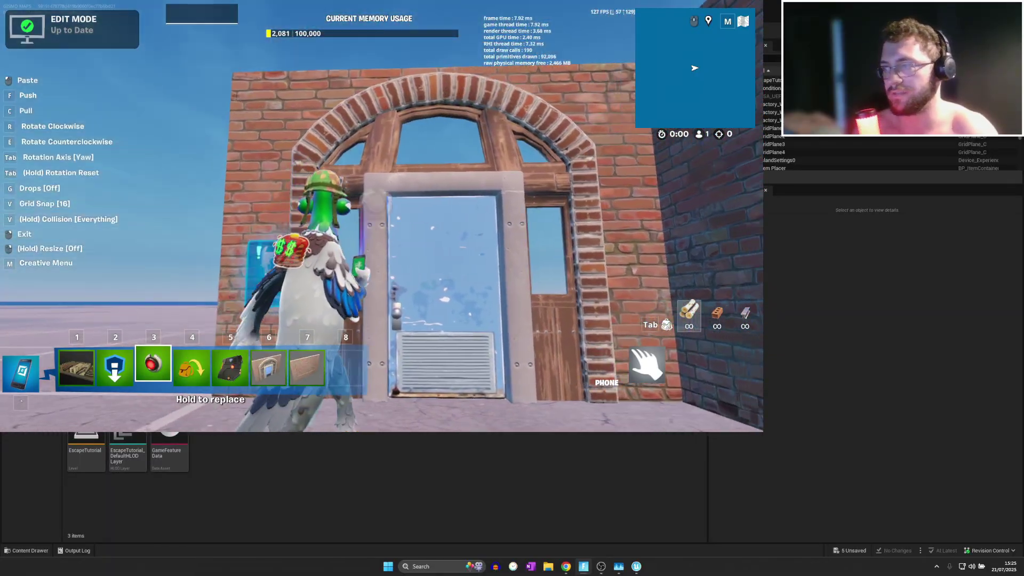
pyautogui.press('w')
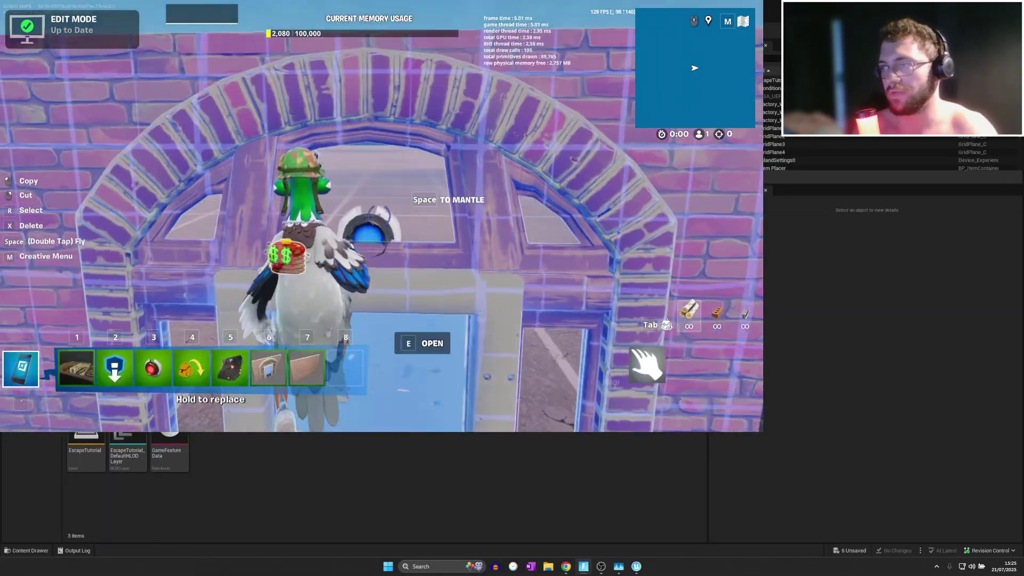
pyautogui.press('space')
pyautogui.press('space')
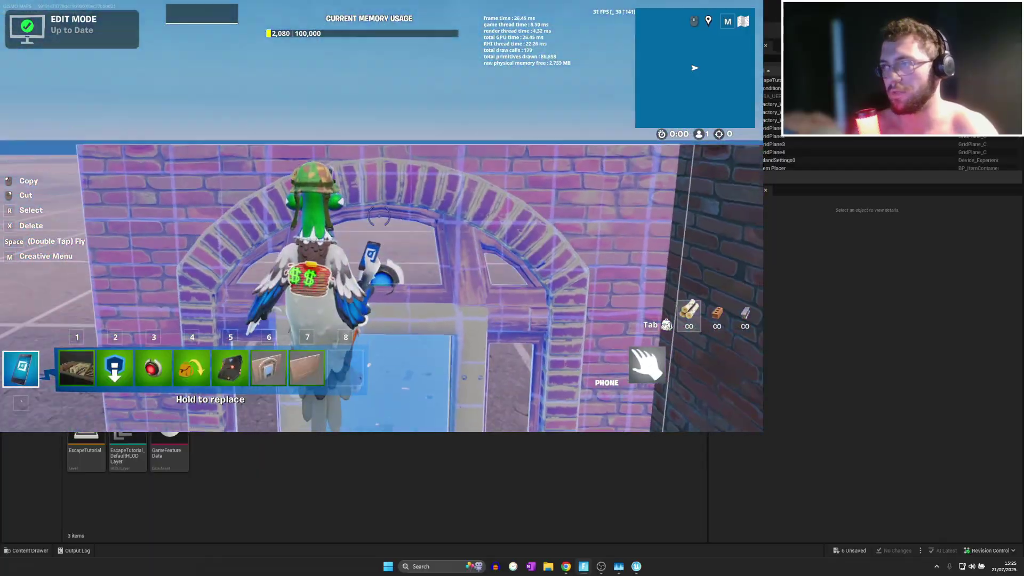
pyautogui.rightClick(379, 216)
pyautogui.press('f')
pyautogui.press('space')
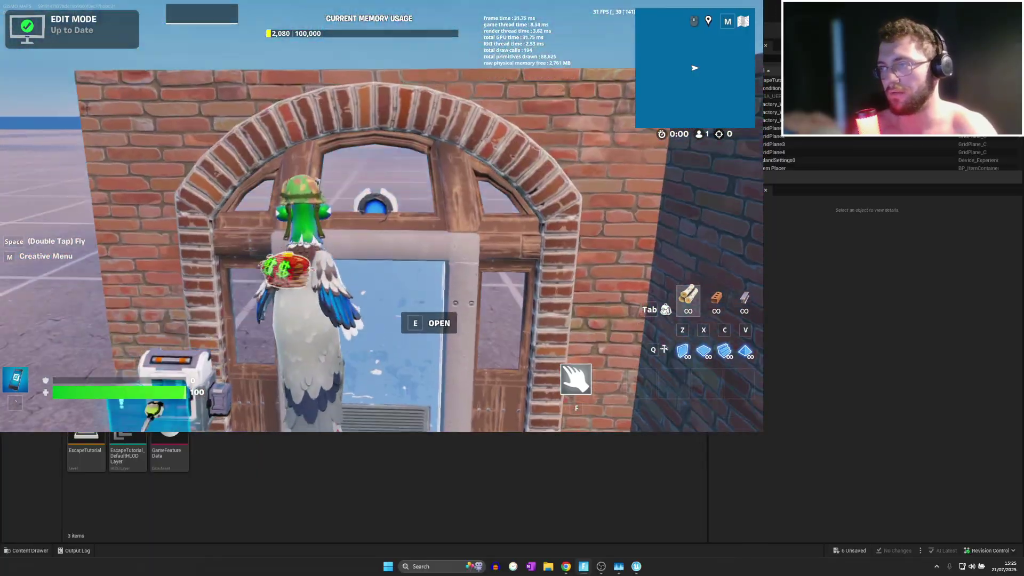
pyautogui.press('`')
pyautogui.rightClick(381, 216)
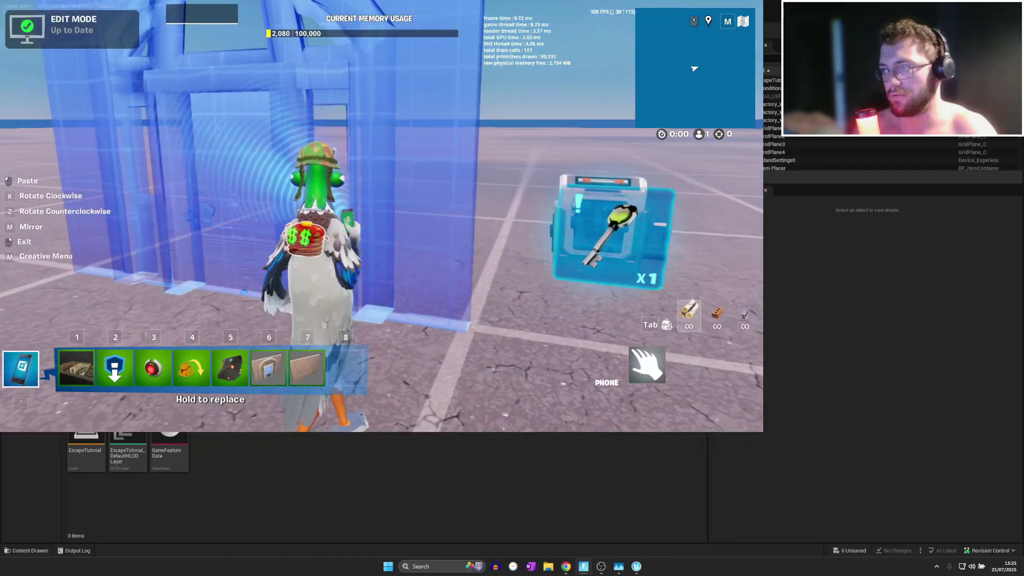
# Place a Lock Device on the brick wall beside the Conditional Button, with grid snap off.
pyautogui.press('3')
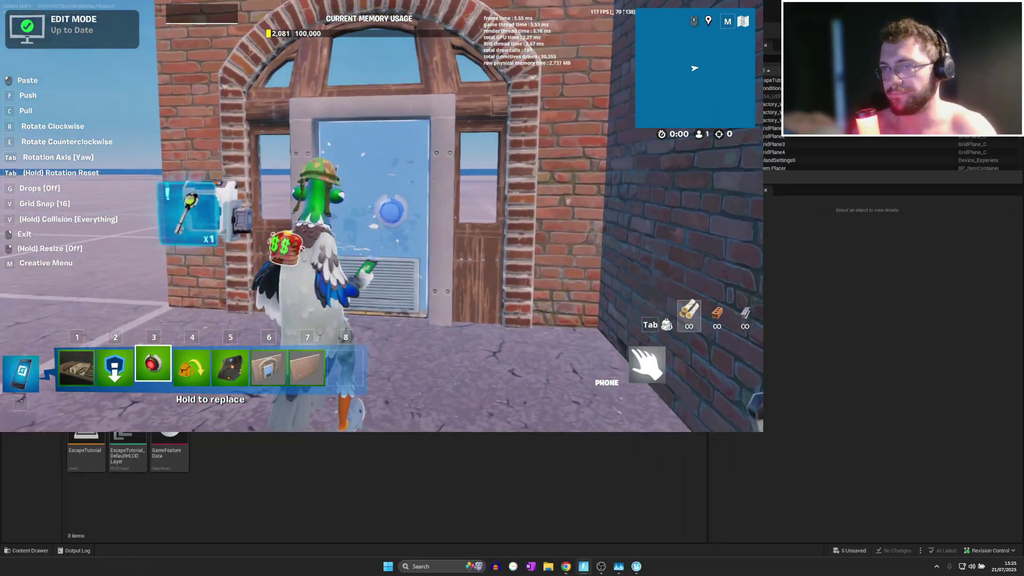
pyautogui.press('v')
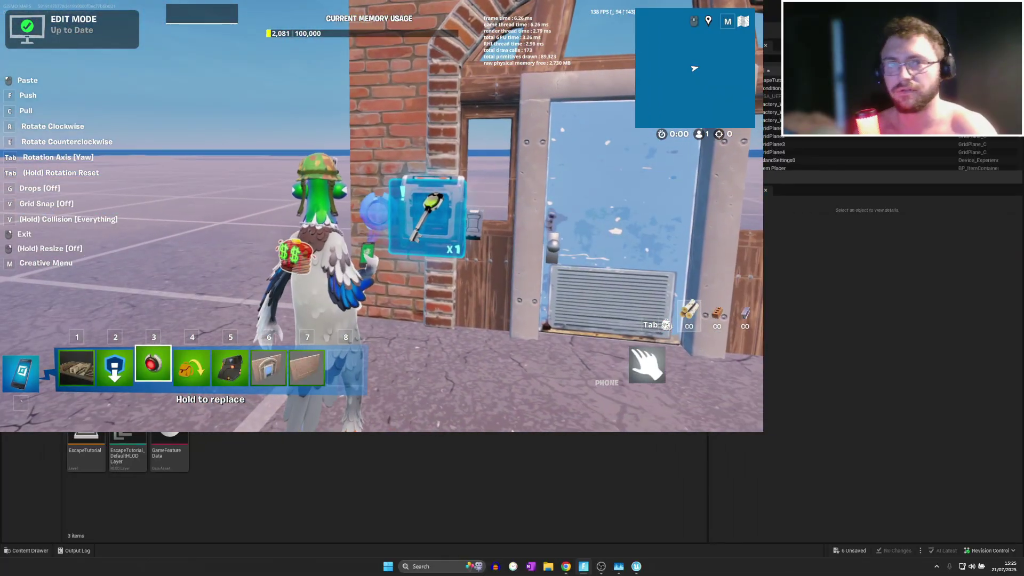
pyautogui.press('Escape')
pyautogui.moveTo(375, 6); pyautogui.dragTo(505, 1)
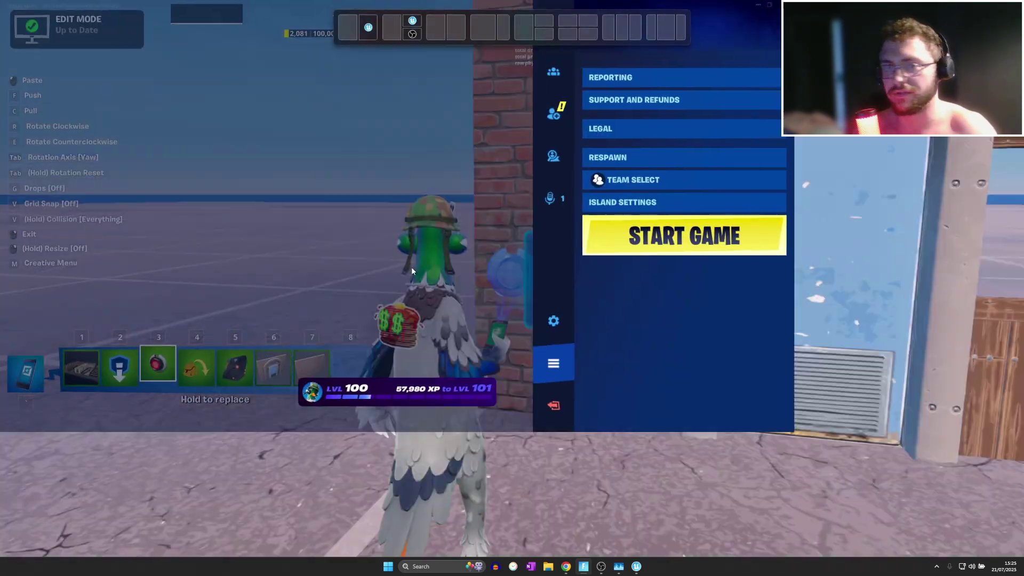
pyautogui.press('Escape')
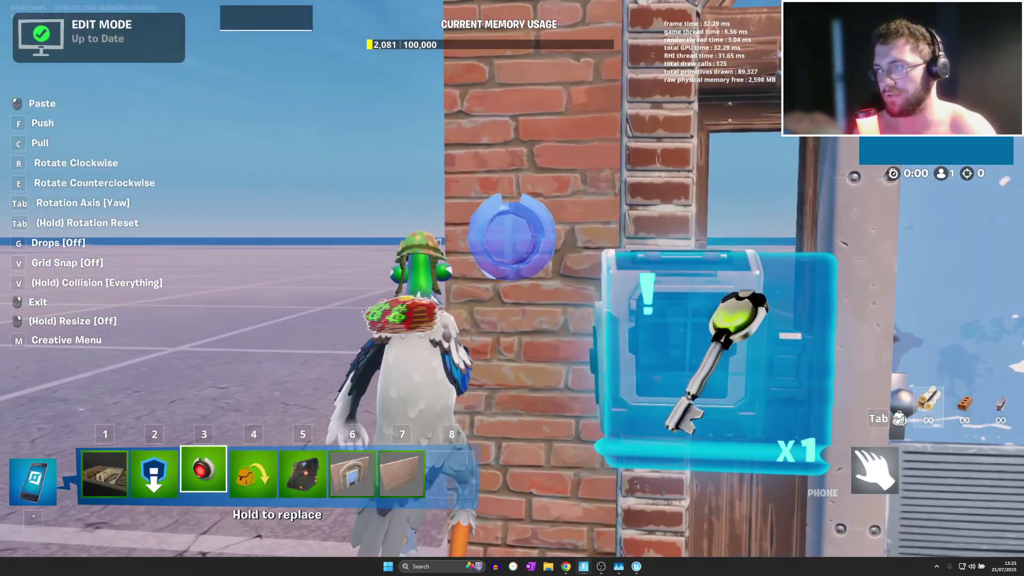
pyautogui.press('`')
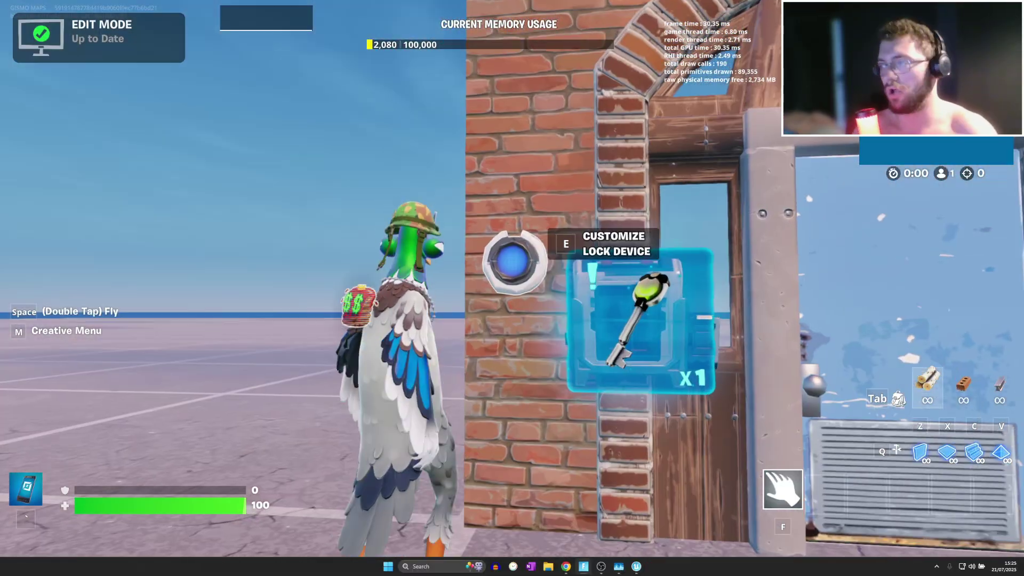
# Link the Lock Device's Open function to an event from the Conditional Button and apply the settings.
pyautogui.press('e')
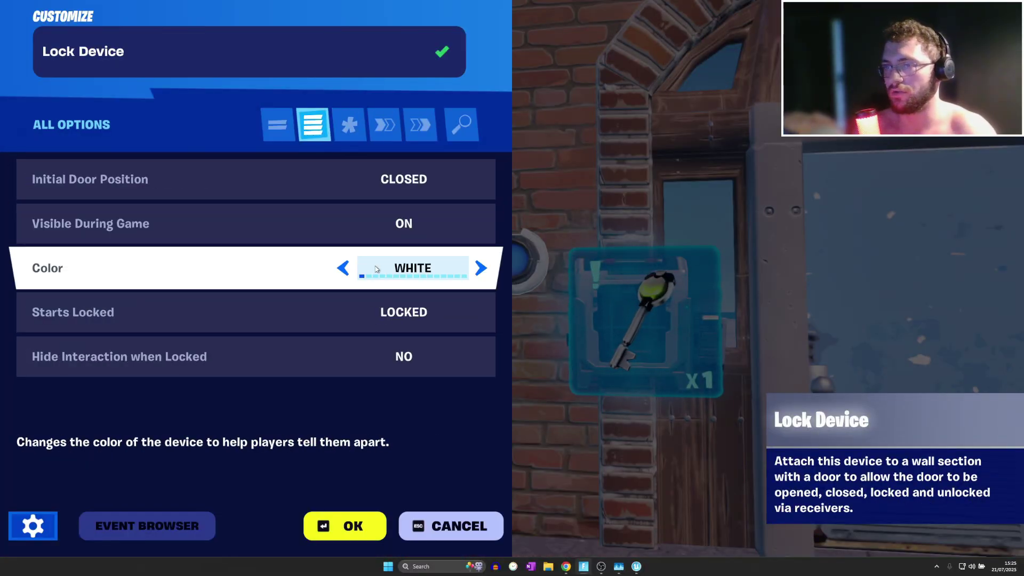
pyautogui.click(419, 128)
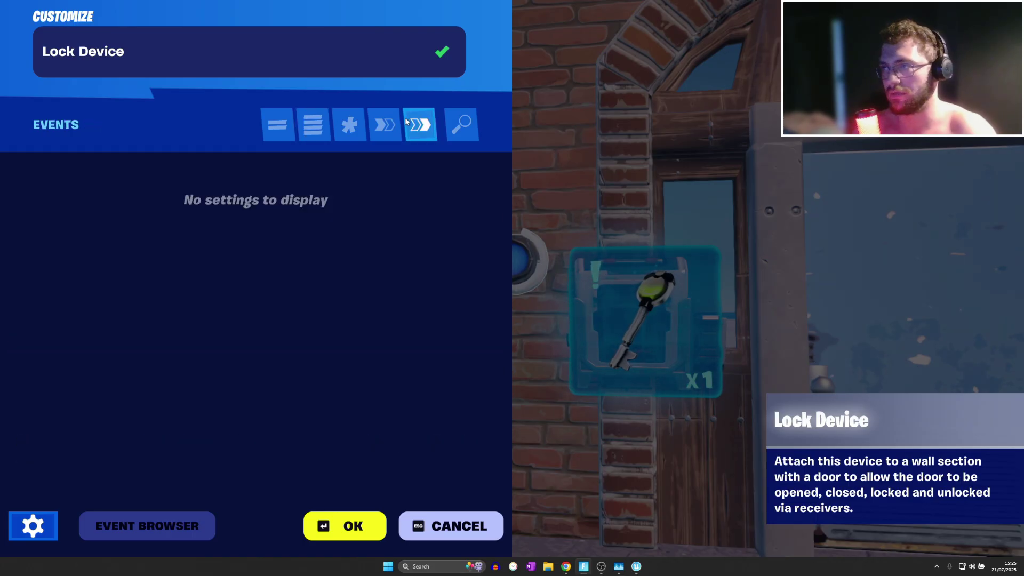
pyautogui.click(400, 129)
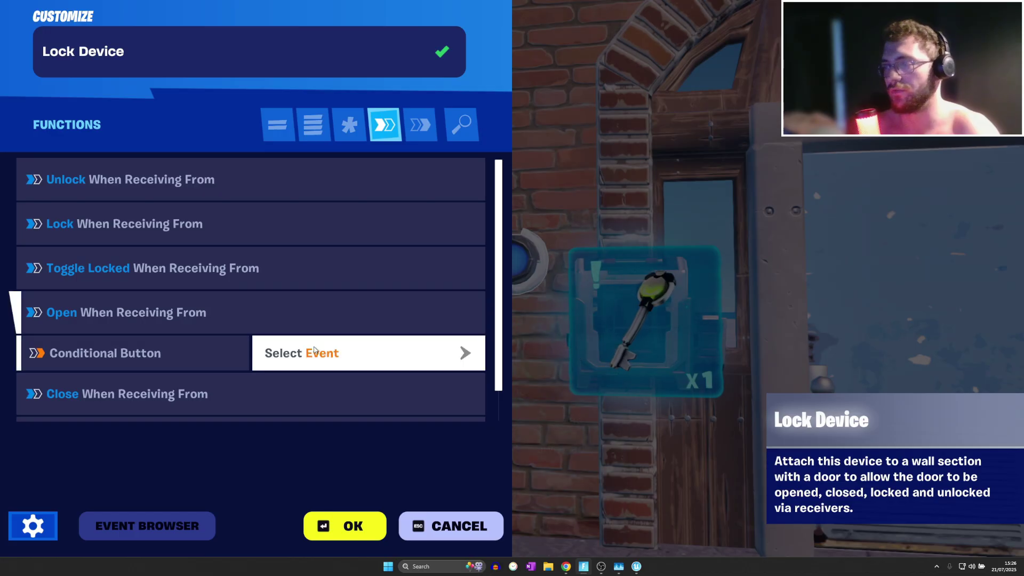
pyautogui.click(334, 520)
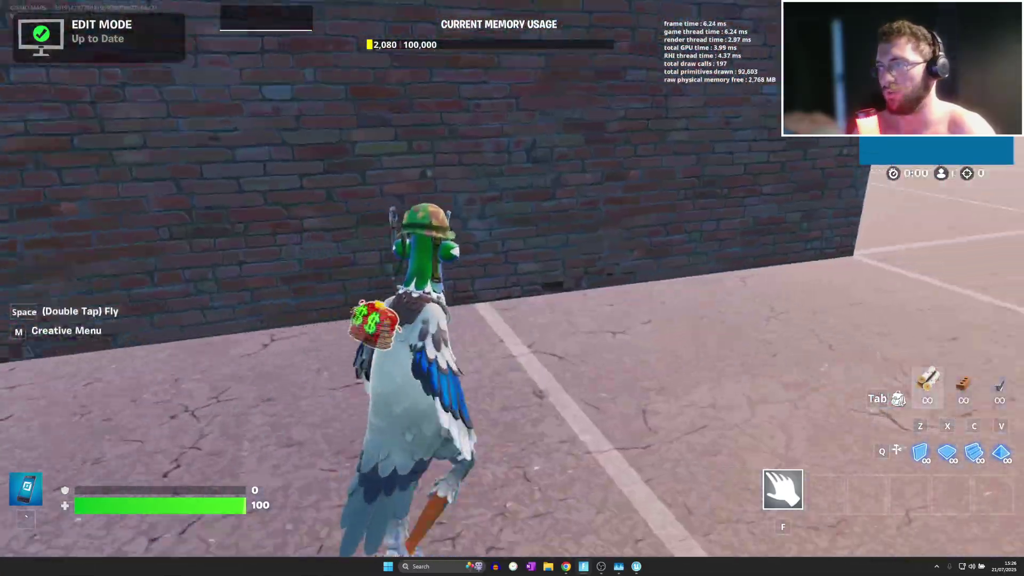
# Place a Trigger on the ground directly behind the door, on the side opposite the Conditional Button.
pyautogui.press('`')
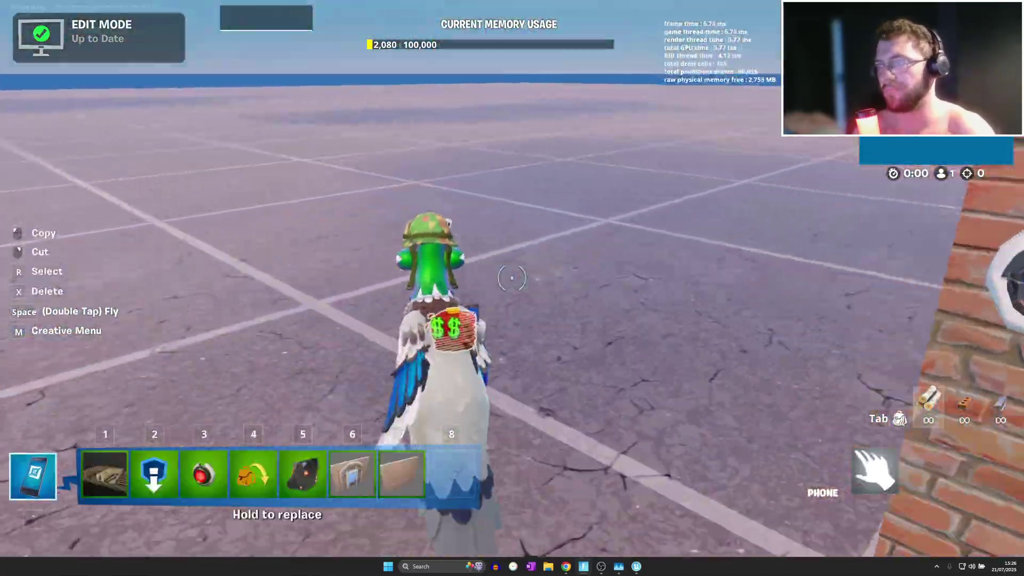
pyautogui.press('5')
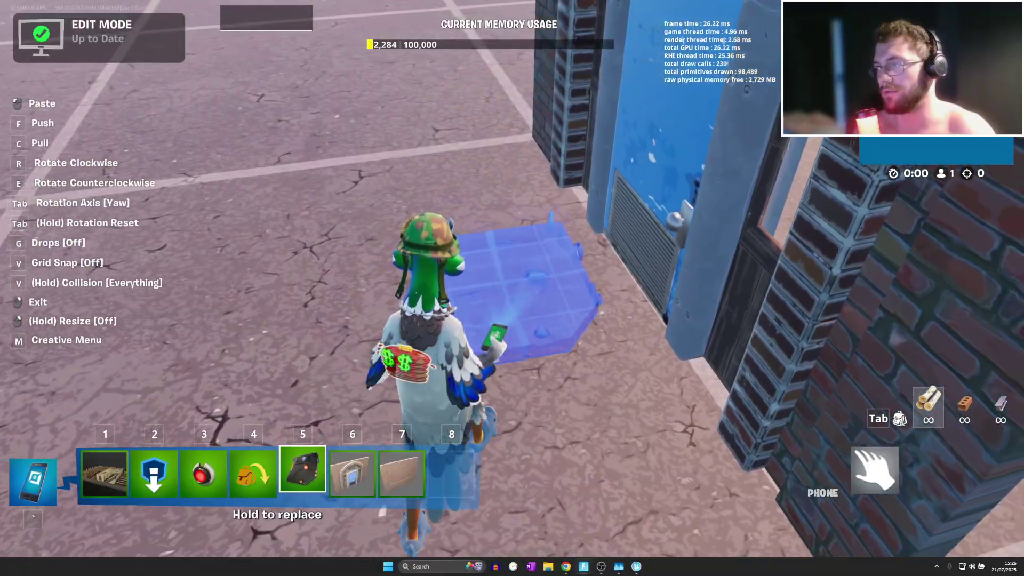
pyautogui.click(512, 279)
pyautogui.click(512, 288)
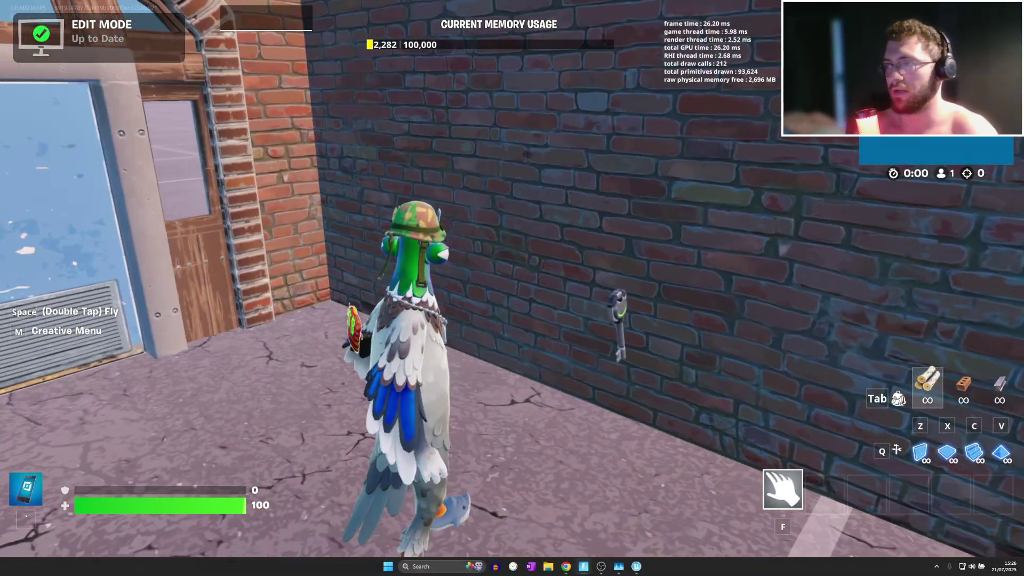
pyautogui.press('w')
pyautogui.press('a')
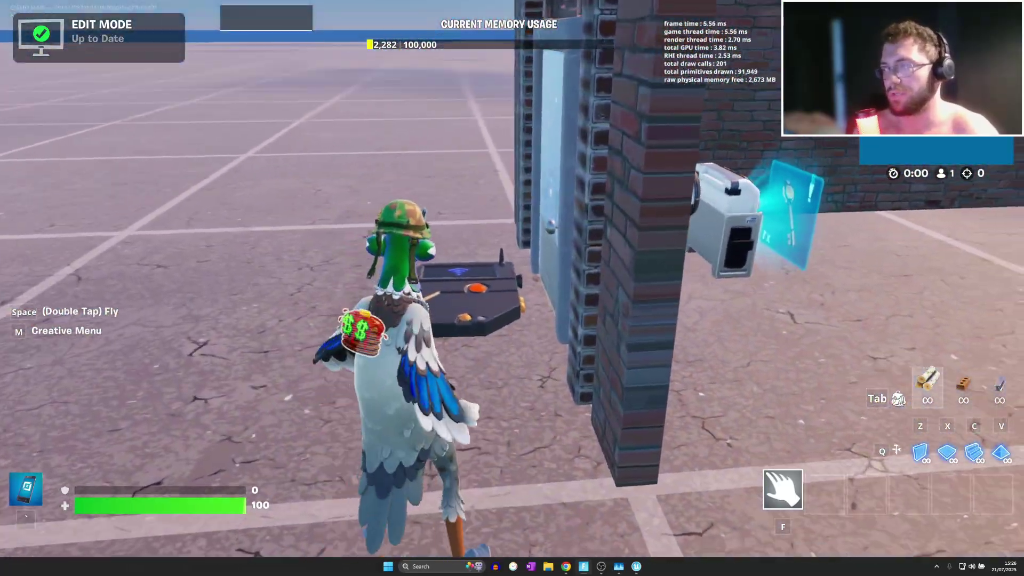
# Set the Trigger's Trigger Delay to 1.0 and apply its settings.
pyautogui.press('`')
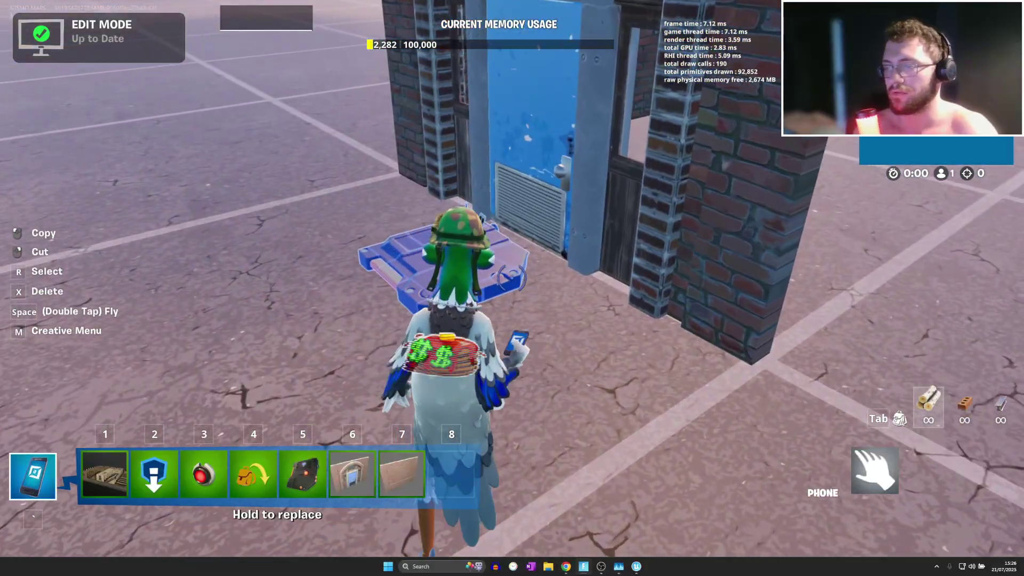
pyautogui.press('e')
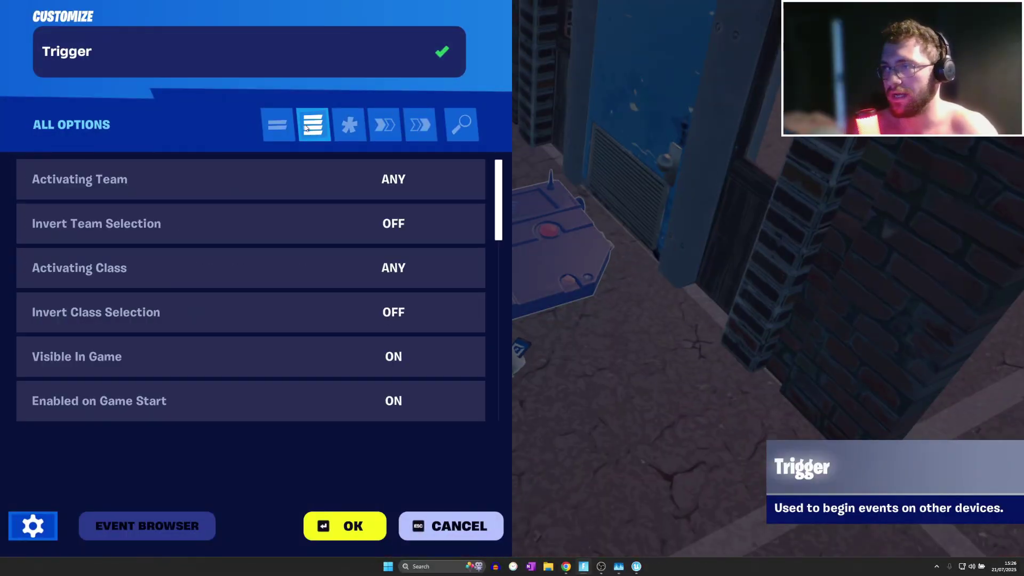
pyautogui.scroll(-5, 488, 346)
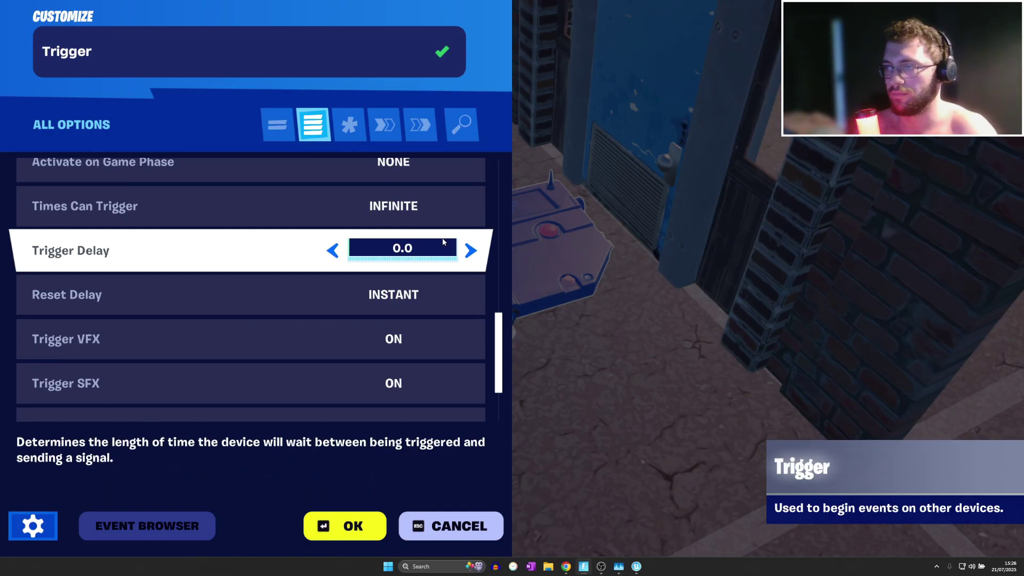
pyautogui.click(442, 242)
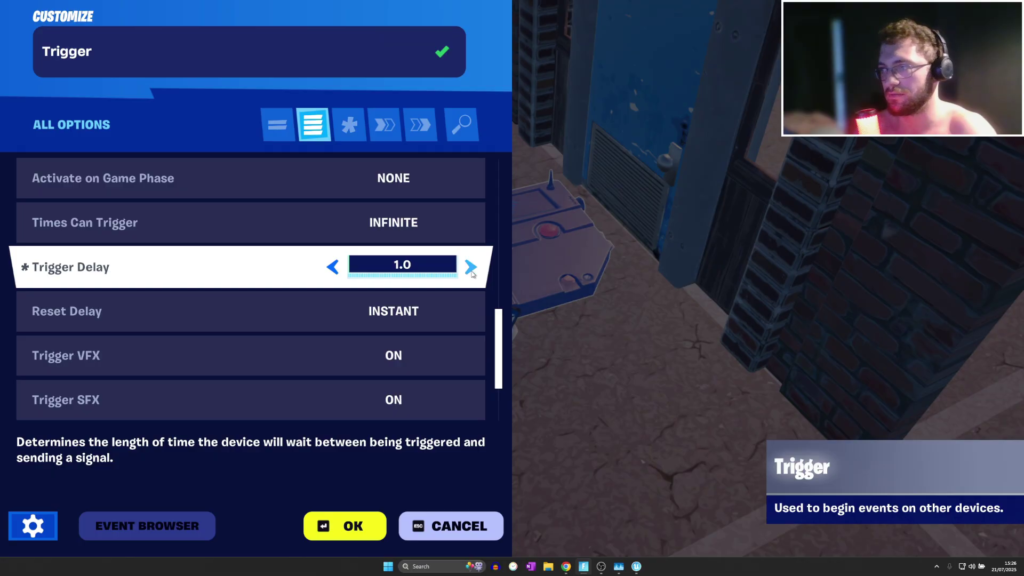
pyautogui.moveTo(498, 347); pyautogui.dragTo(503, 364)
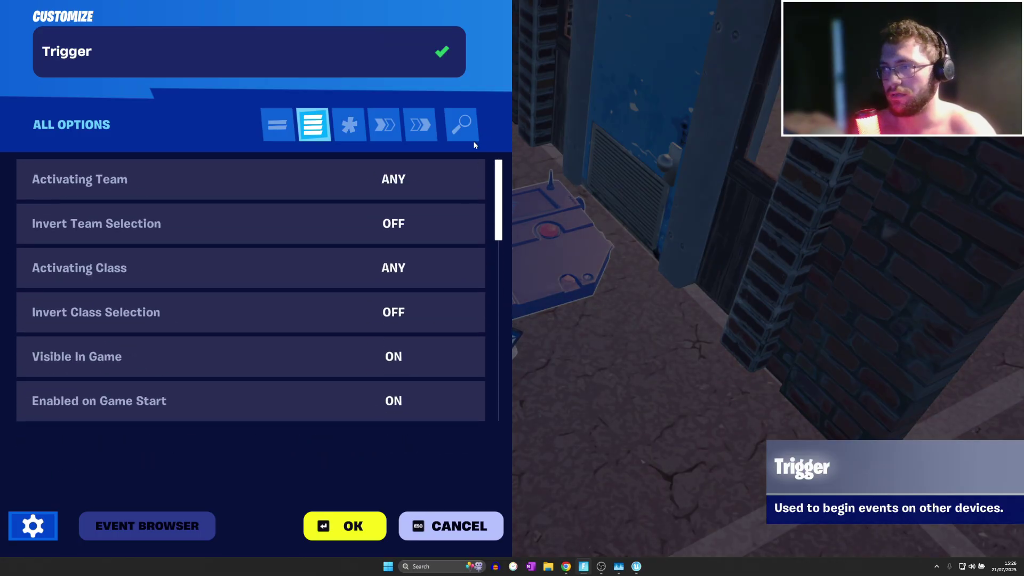
pyautogui.click(341, 525)
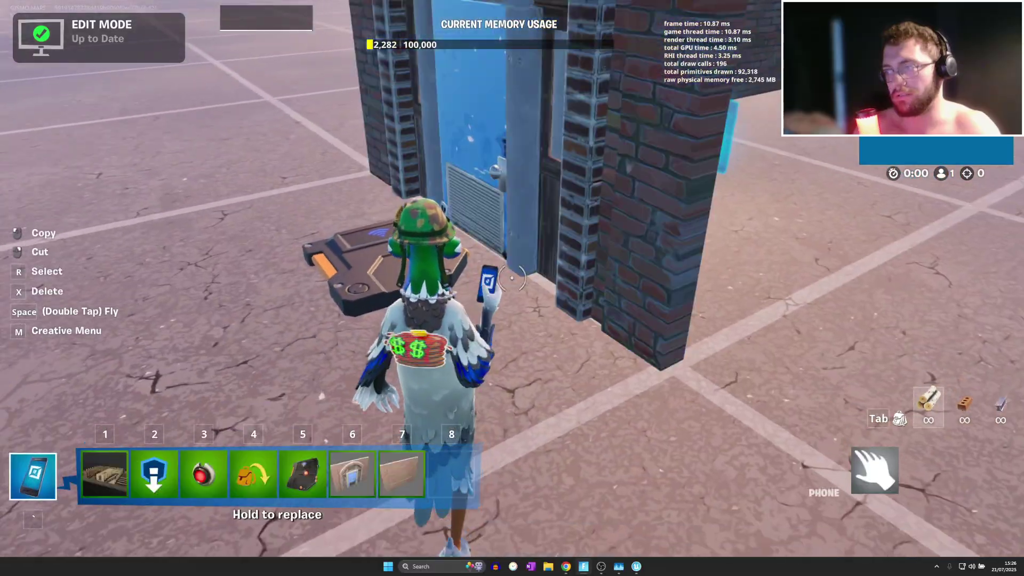
# Choose a receiving device for the Trigger's On Triggered event and apply the Trigger's settings.
pyautogui.press('e')
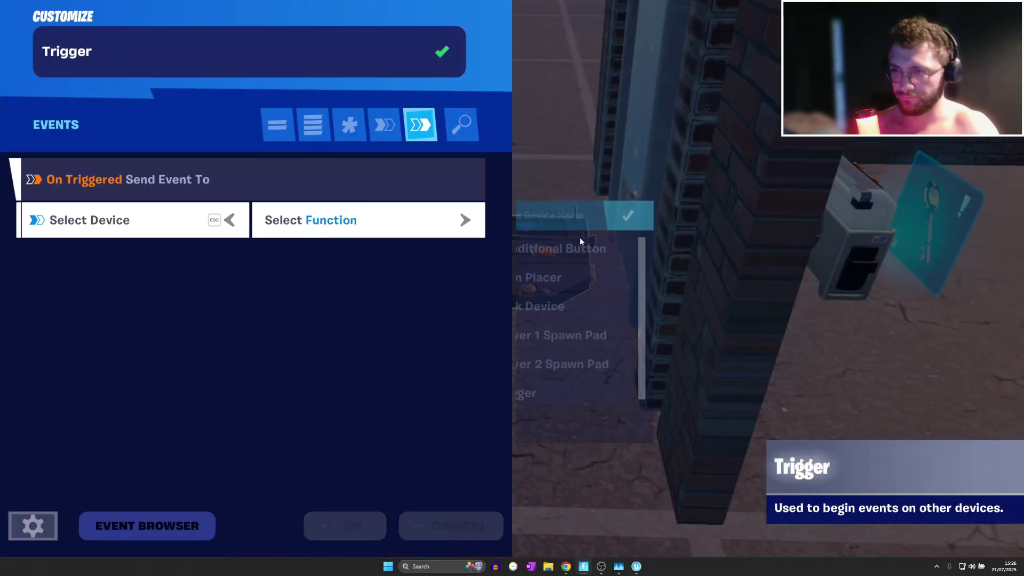
pyautogui.click(544, 275)
pyautogui.click(313, 525)
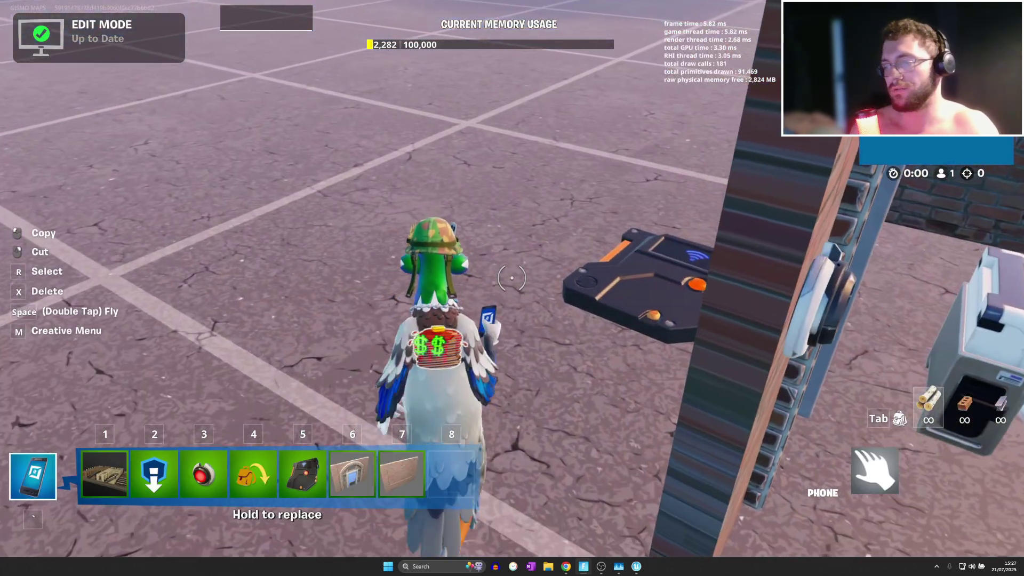
# Link the Item Remover's Remove function to the Trigger's On Triggered event and apply the settings.
pyautogui.press('e')
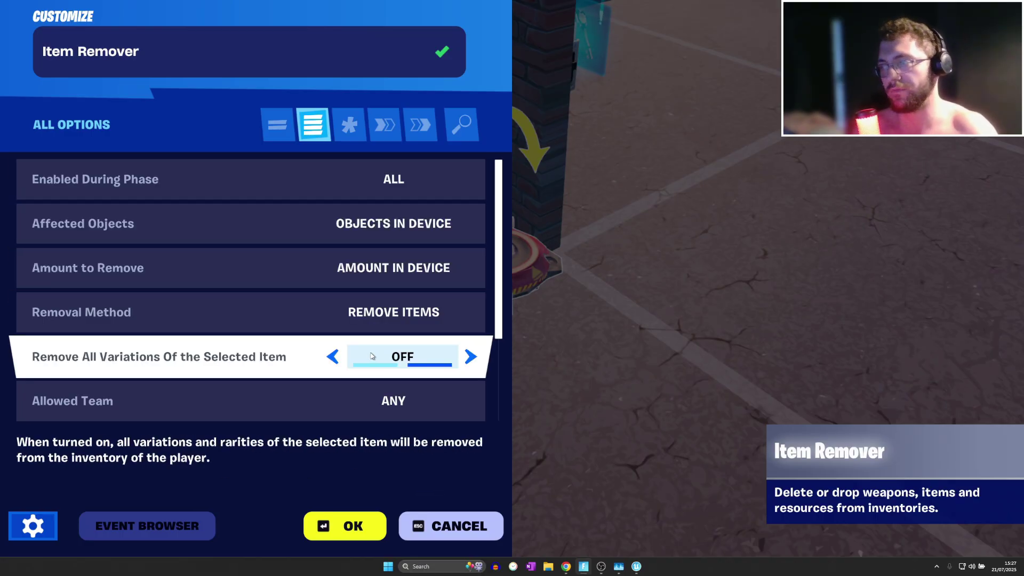
pyautogui.press('Escape')
pyautogui.press('e')
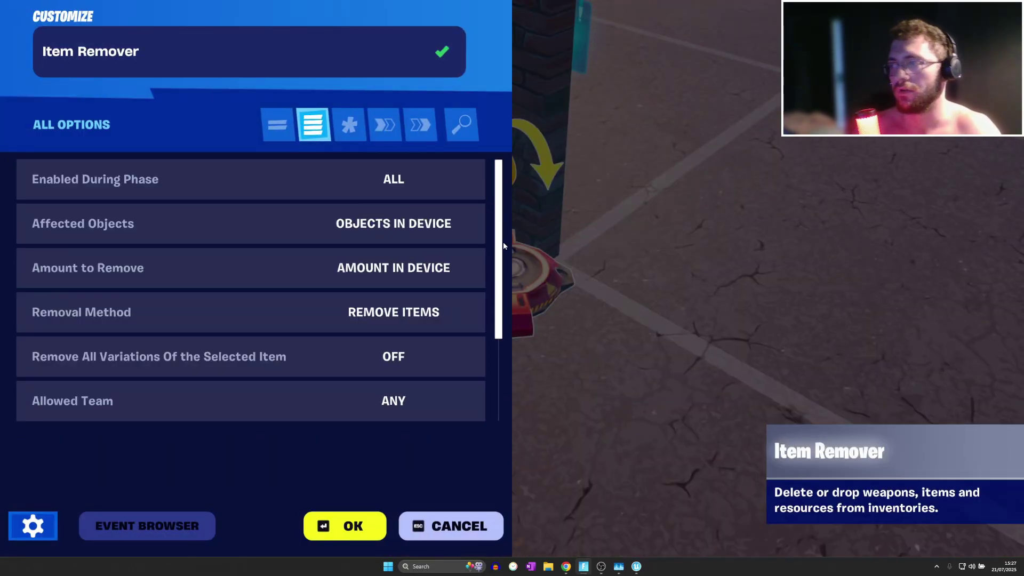
pyautogui.scroll(-2, 503, 245)
pyautogui.scroll(-1, 505, 305)
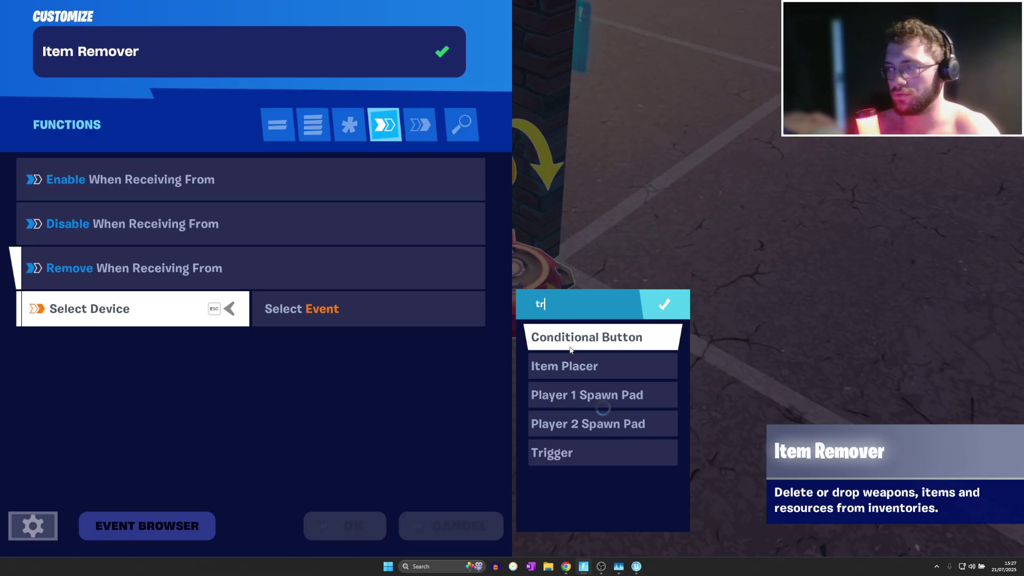
pyautogui.click(320, 521)
# Start the game and try the Conditional Button beside the door without carrying the key.
pyautogui.press('w')
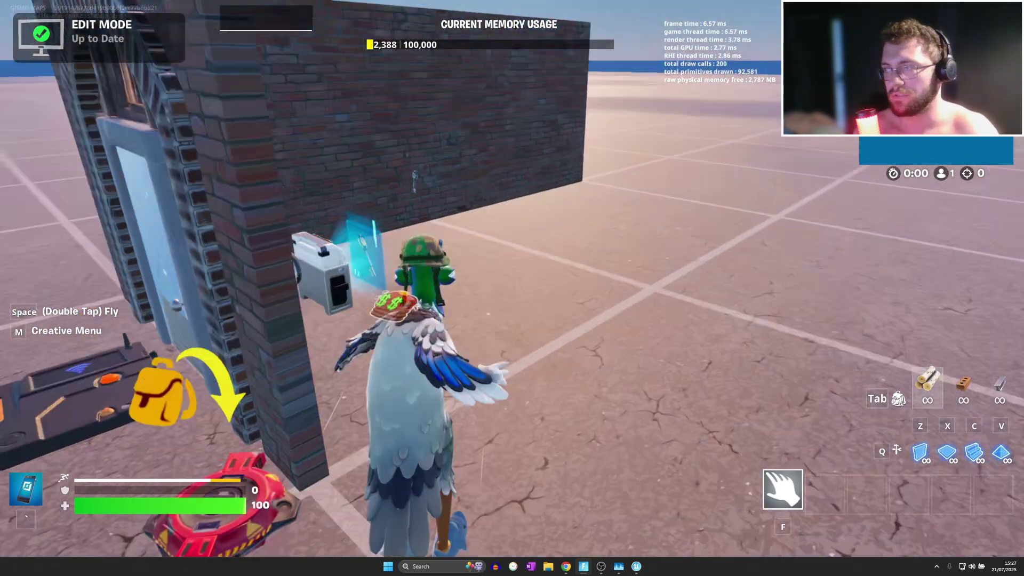
pyautogui.press('Escape')
pyautogui.click(808, 316)
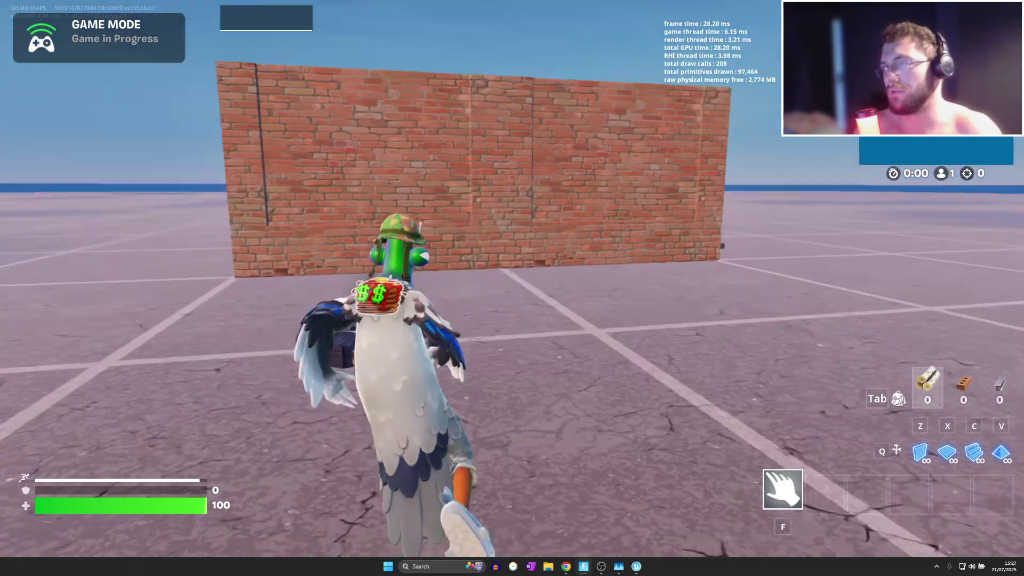
pyautogui.press('w')
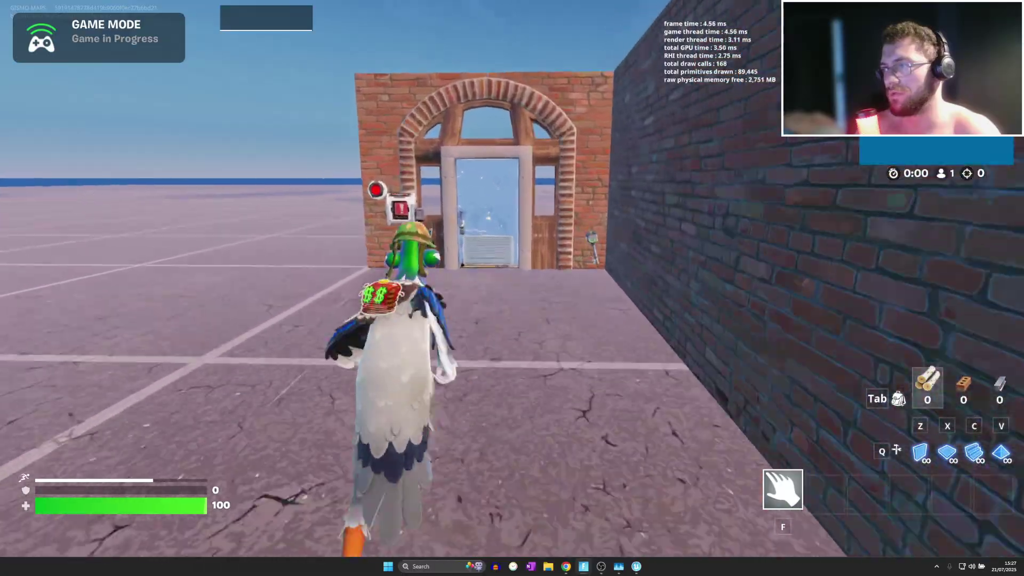
pyautogui.press('w')
pyautogui.press('e')
pyautogui.press('a')
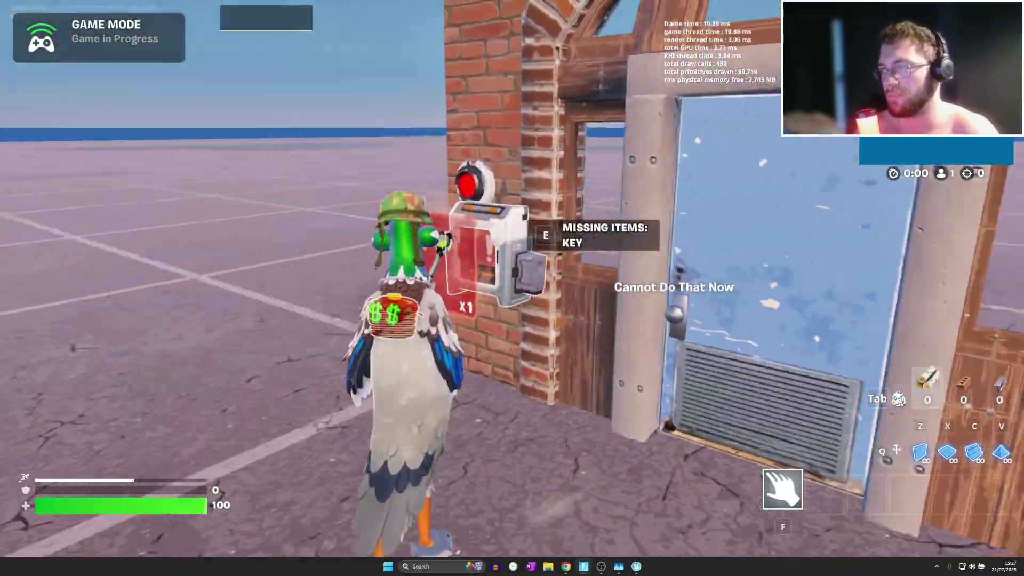
pyautogui.press('e')
# Collect the key by the brick wall and use it on the Conditional Button to open the door.
pyautogui.press('w')
pyautogui.press('e')
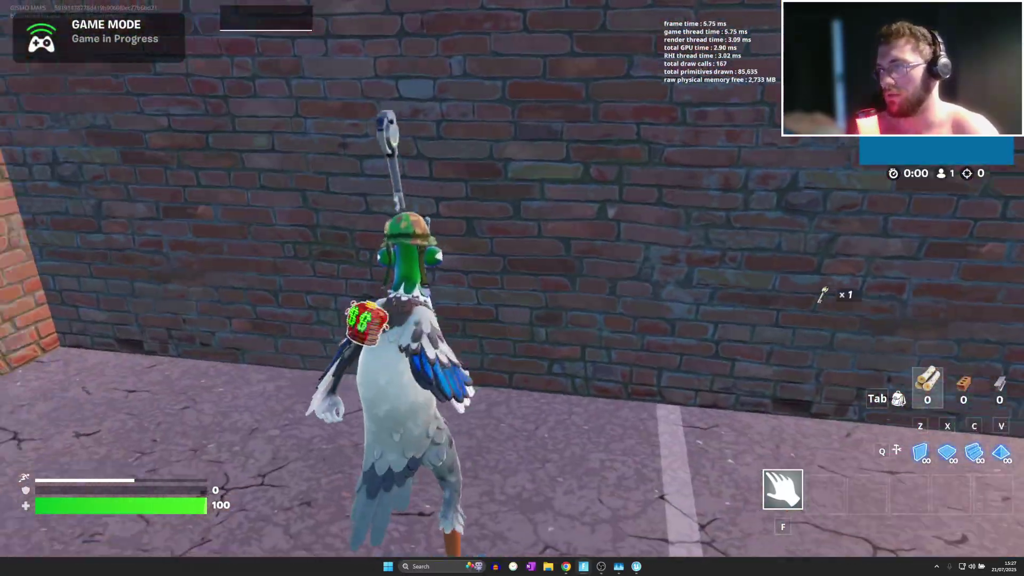
pyautogui.press('w')
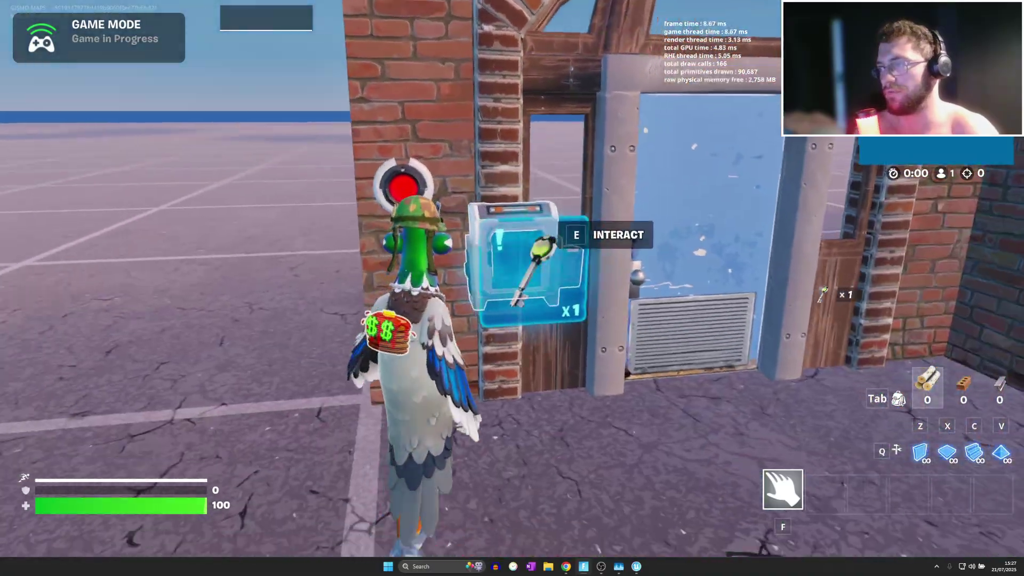
pyautogui.press('e')
pyautogui.press('d')
pyautogui.press('w')
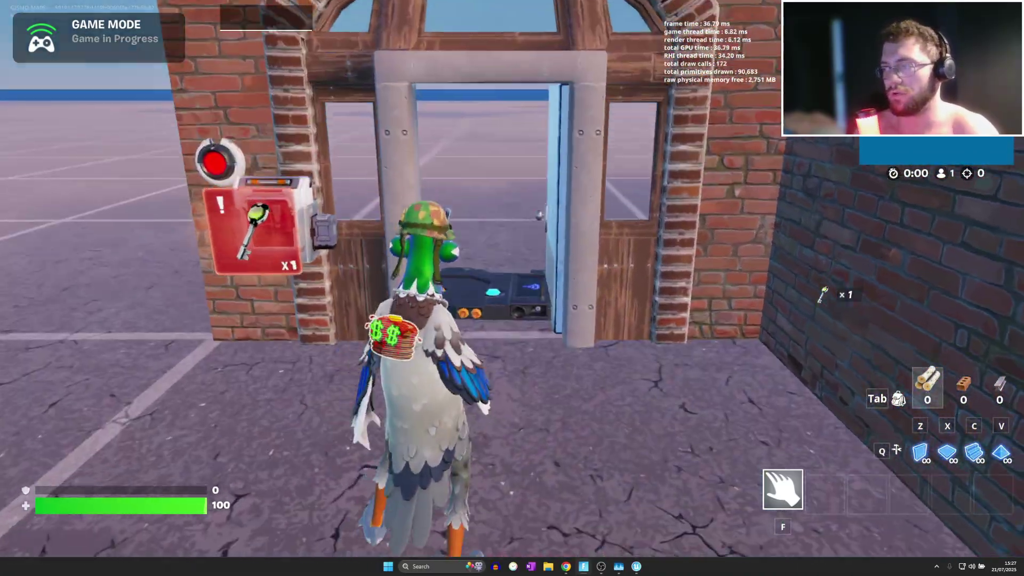
# Walk through the open door over the Trigger and check whether the door closes behind the player.
pyautogui.press('w')
pyautogui.press('s')
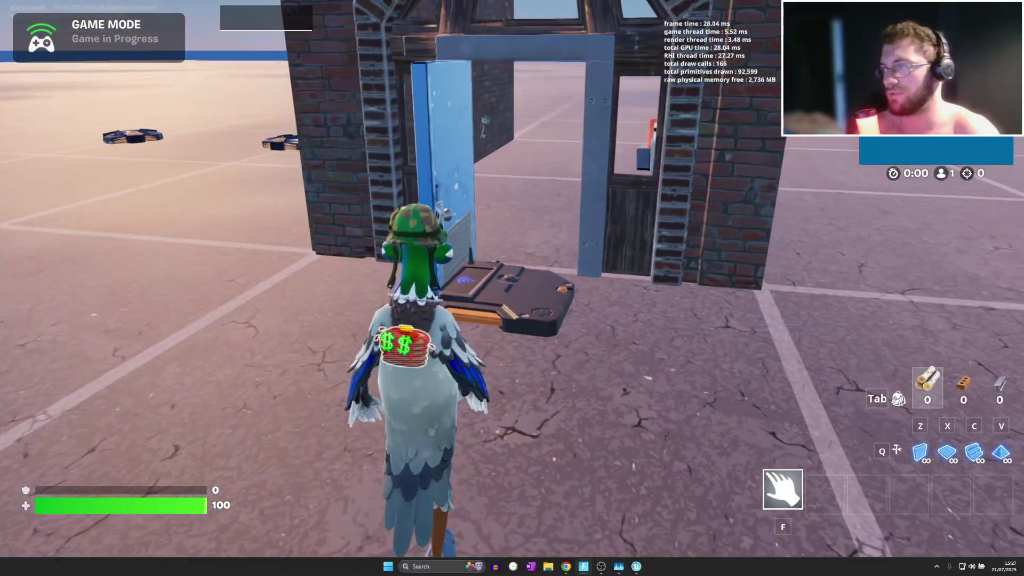
pyautogui.press('w')
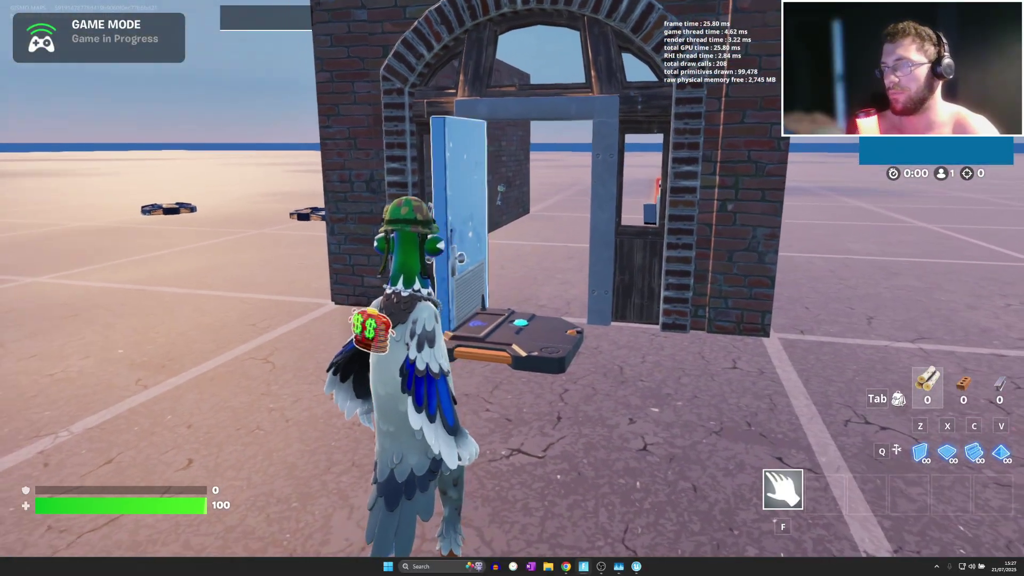
pyautogui.press('w')
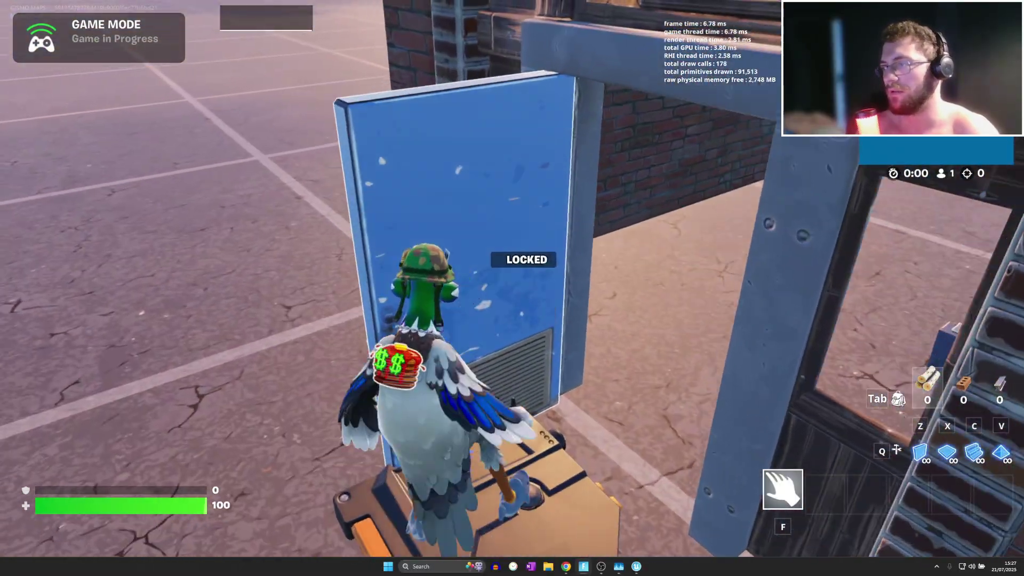
pyautogui.press('Tab')
pyautogui.click(635, 565)
pyautogui.click(584, 566)
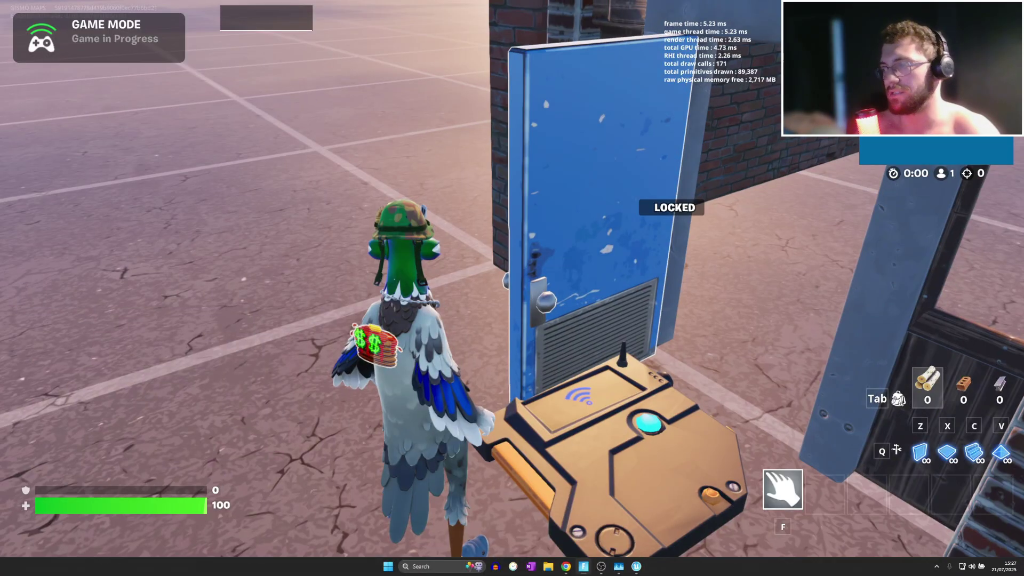
# End the game, link the Trigger's On Triggered event to the Lock Device's Close function, and apply the settings.
pyautogui.press('Escape')
pyautogui.click(869, 272)
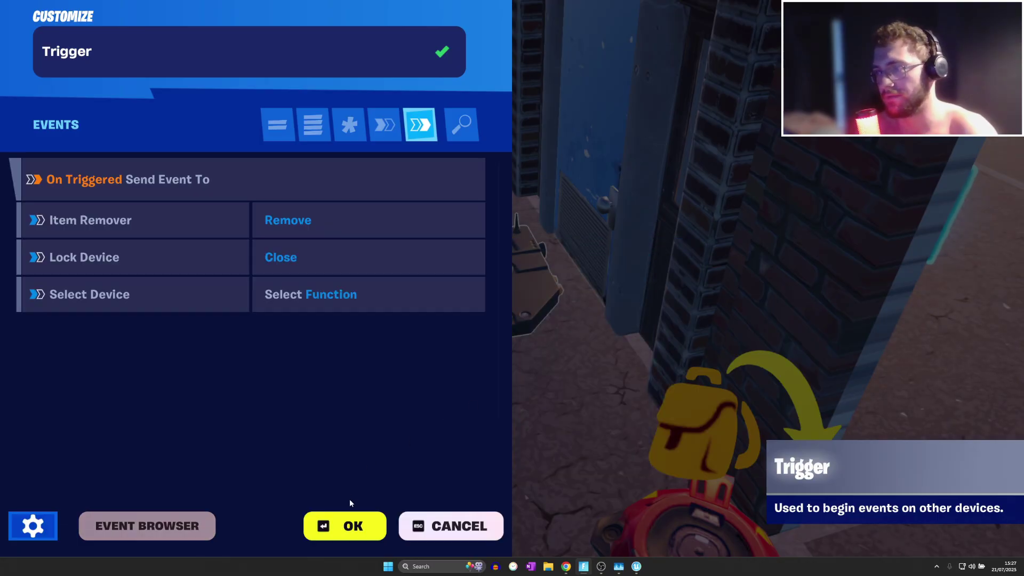
pyautogui.click(346, 525)
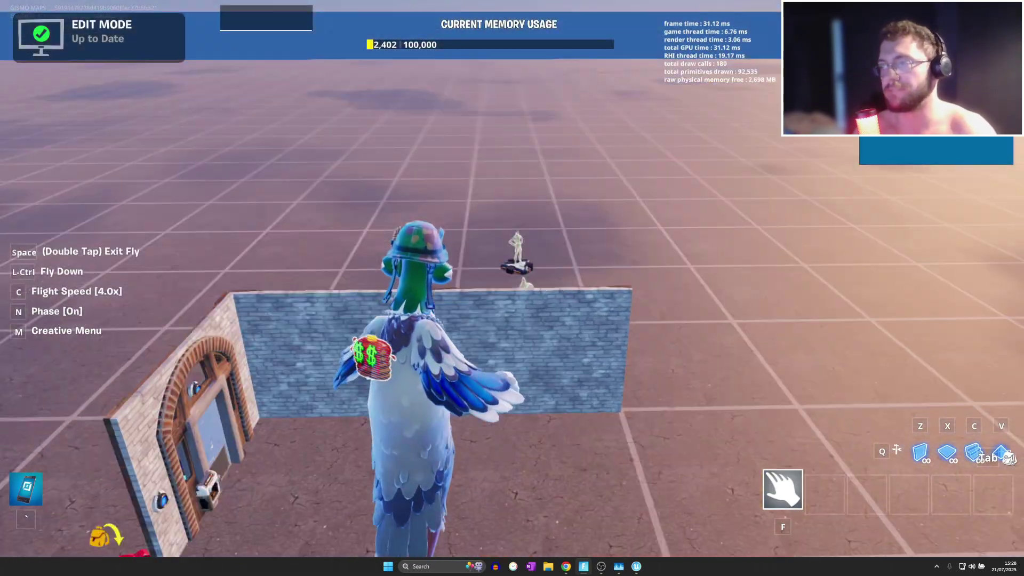
# Switch to the browser, play part of the 99 Level High IQ Escape Room video for reference, and return to Fortnite.
pyautogui.press('w')
pyautogui.press('space')
pyautogui.press('space')
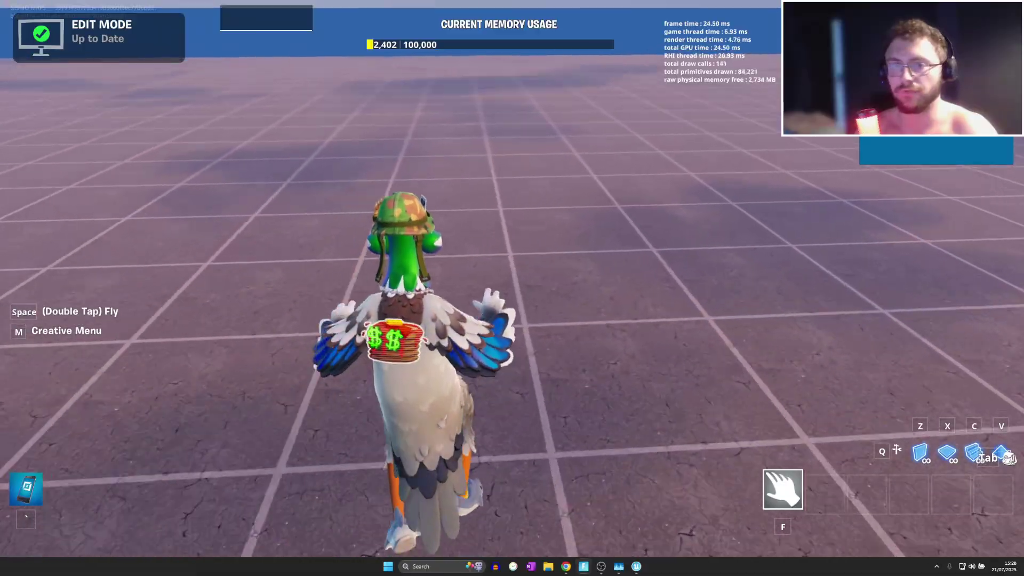
pyautogui.hotkey('alt', 'Tab')
pyautogui.hotkey('alt', 'Tab')
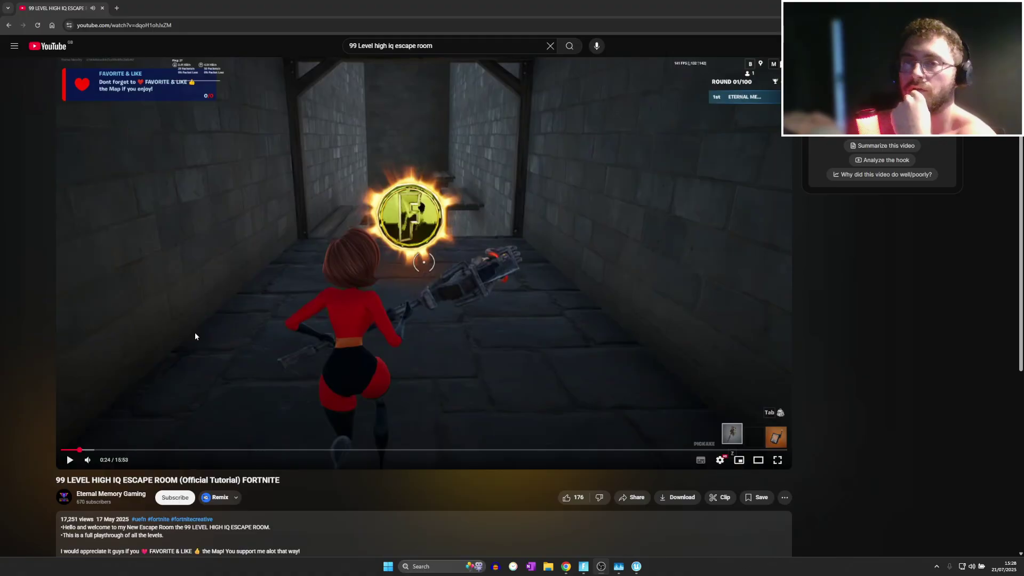
pyautogui.click(334, 334)
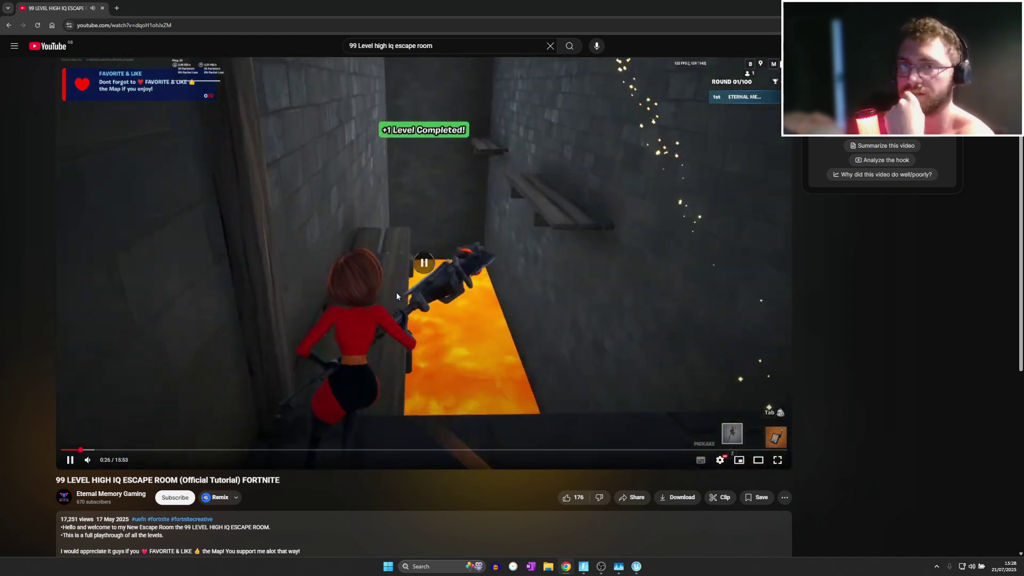
pyautogui.click(588, 567)
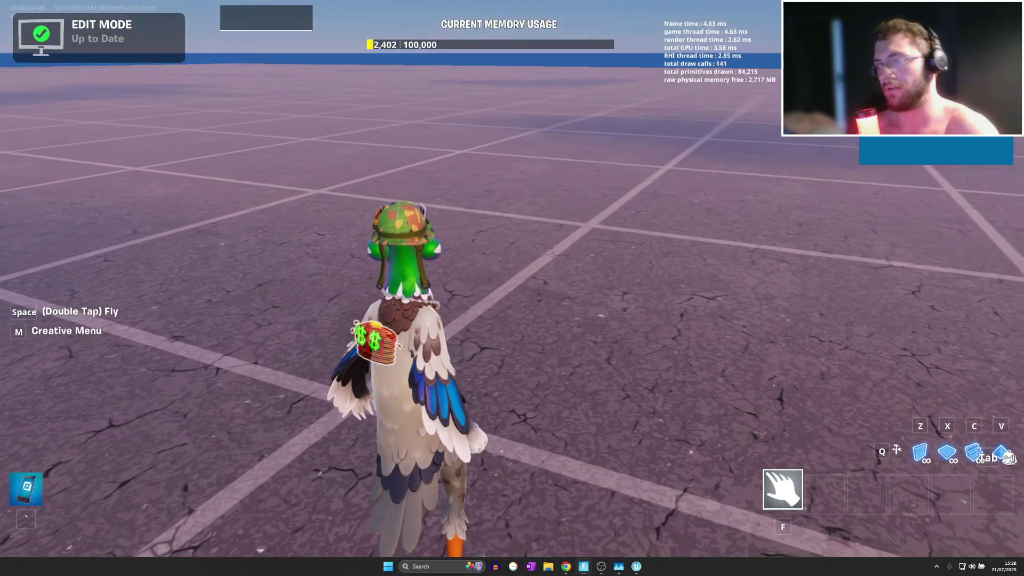
# Copy a brick wall section and place the copy on the building grid against the existing long wall.
pyautogui.press('space')
pyautogui.press('space')
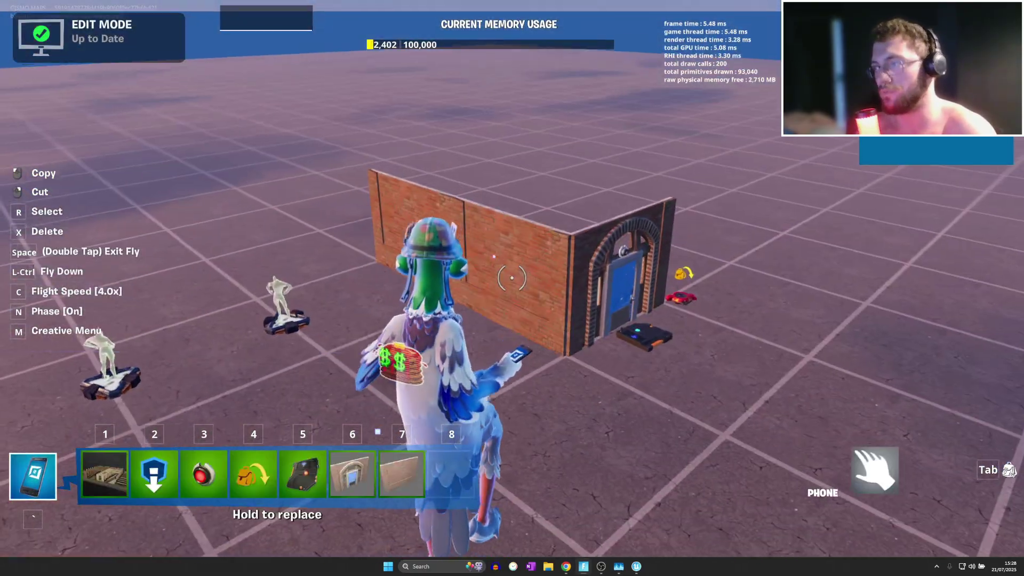
pyautogui.click(511, 278)
pyautogui.click(512, 278)
pyautogui.press('f')
pyautogui.press('`')
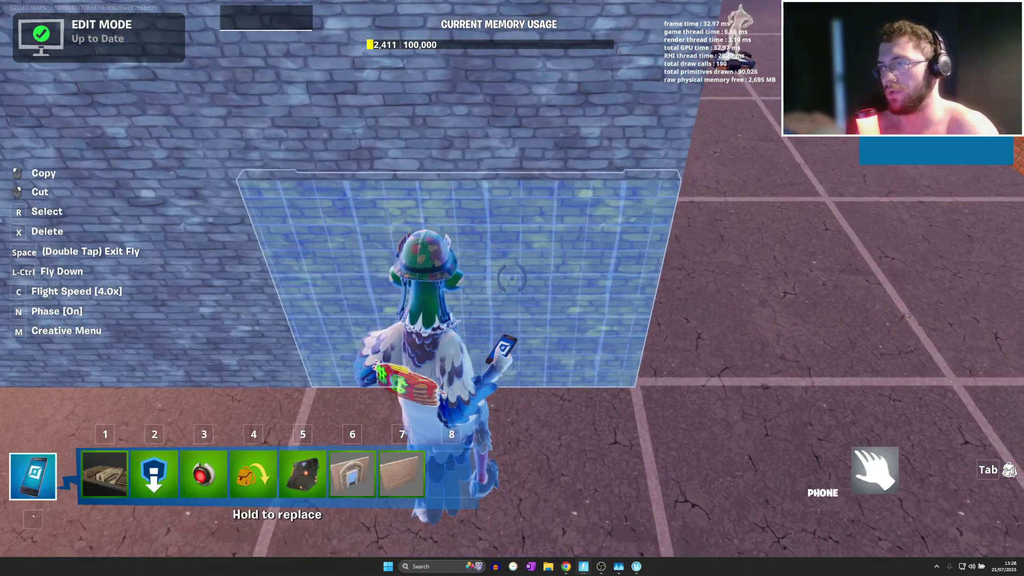
pyautogui.rightClick(512, 277)
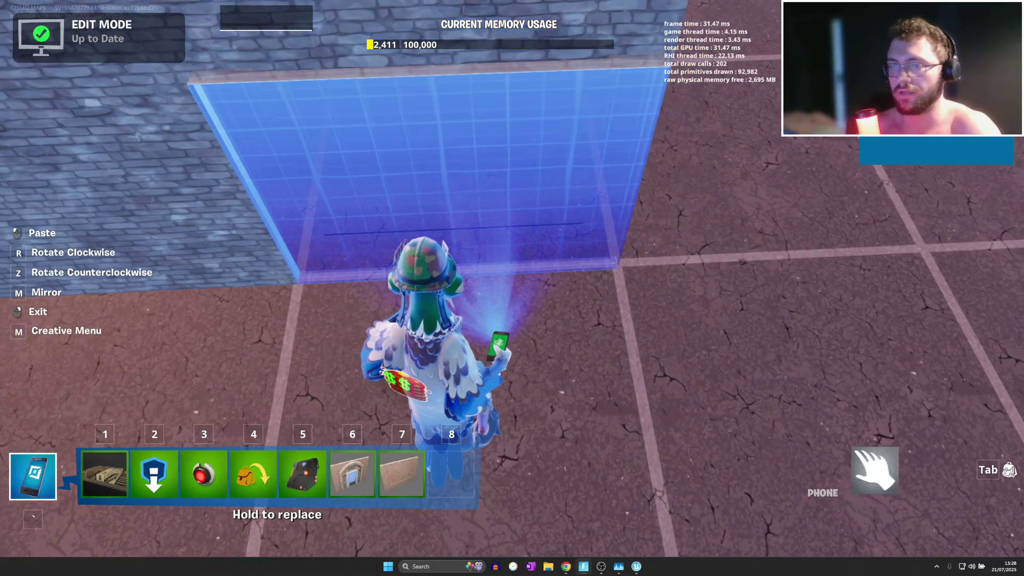
pyautogui.click(512, 278)
pyautogui.rightClick(512, 278)
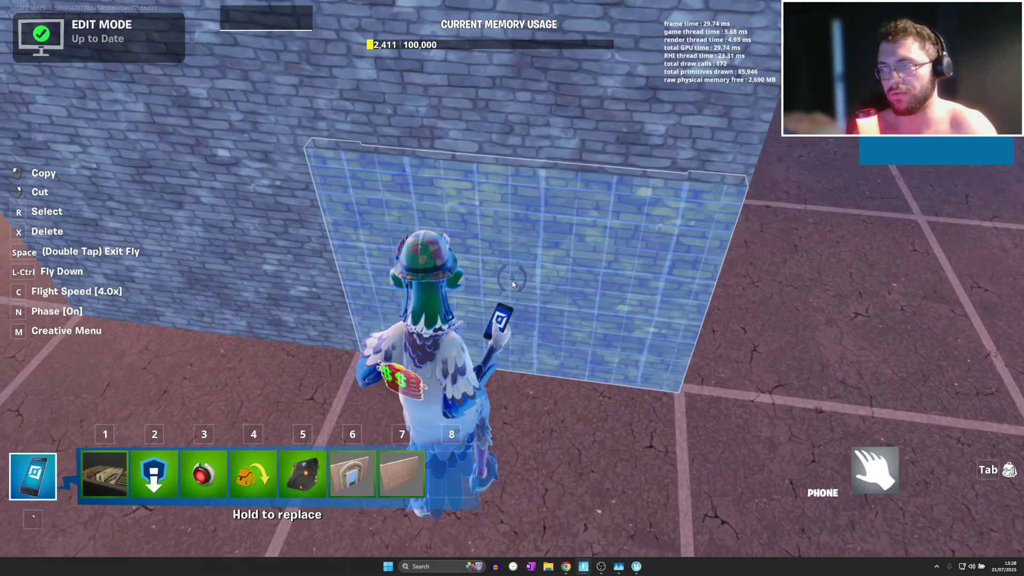
# Switch to the Unreal Editor to check the Fortnite cell snapping option for building pieces, and return to Fortnite.
pyautogui.hotkey('alt', 'Tab')
pyautogui.click(640, 570)
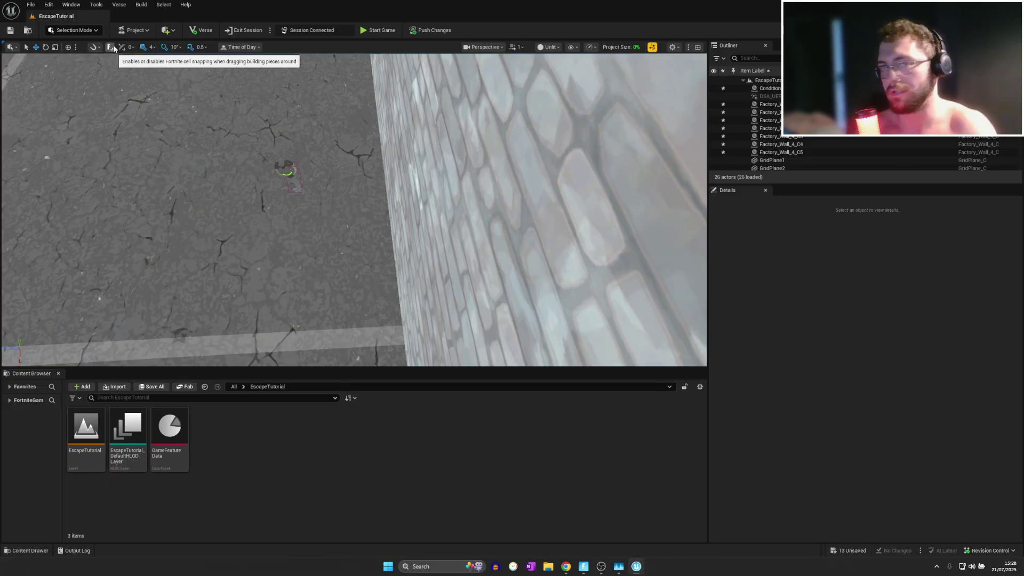
pyautogui.click(584, 570)
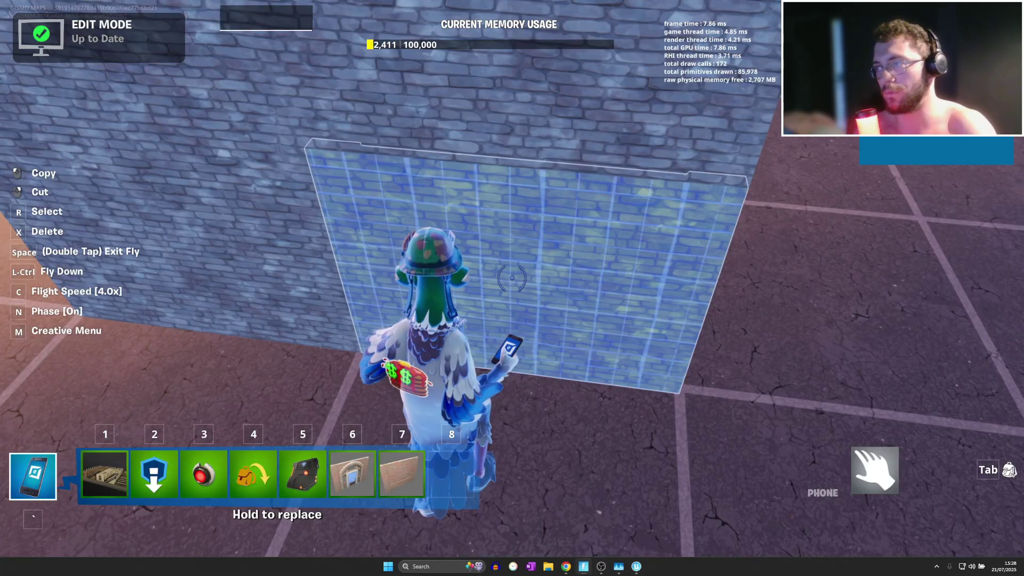
# Set Building as Prop to Origin Edge in the object placement settings.
pyautogui.press('Escape')
pyautogui.press('Escape')
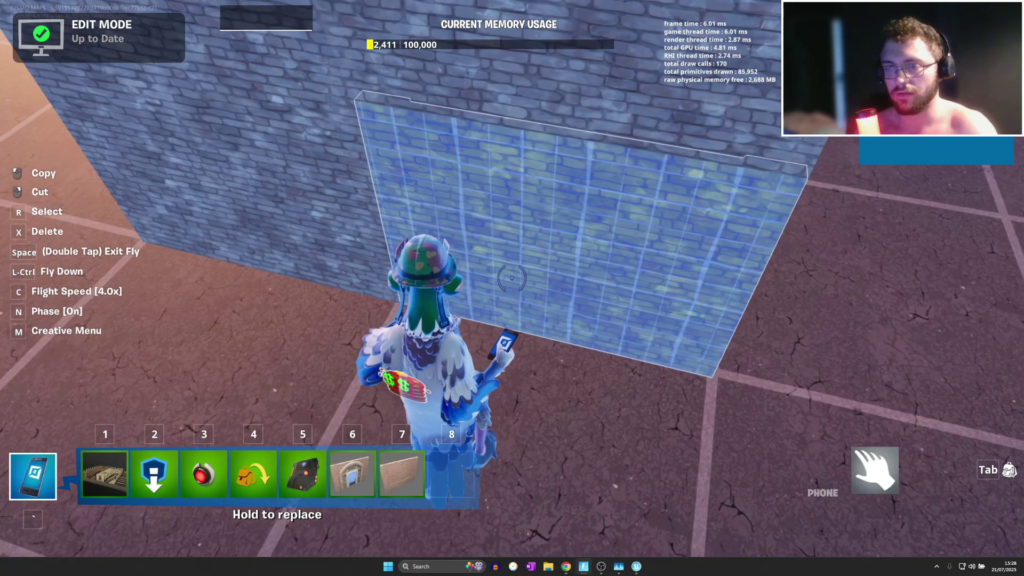
pyautogui.press('Escape')
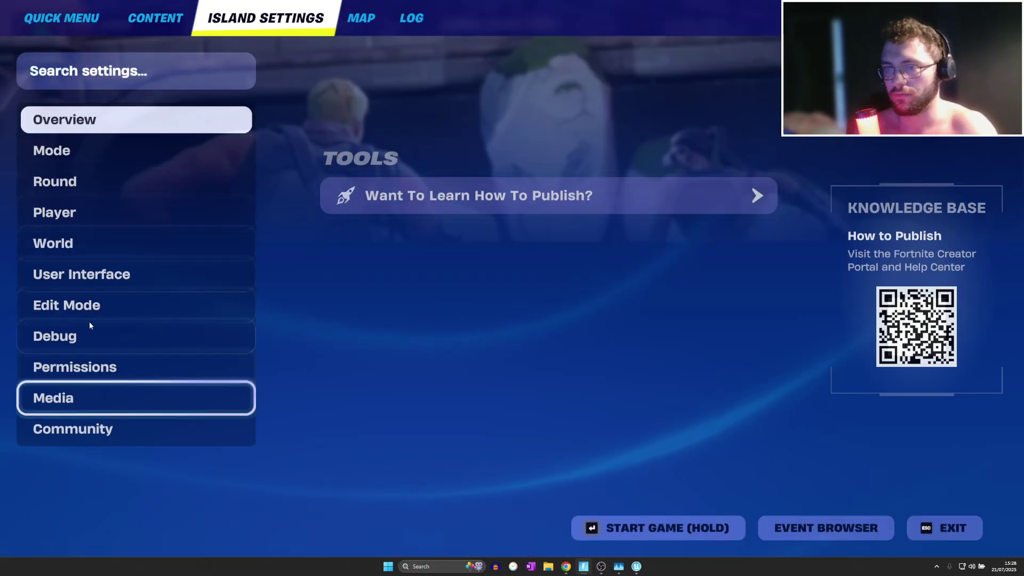
pyautogui.click(65, 20)
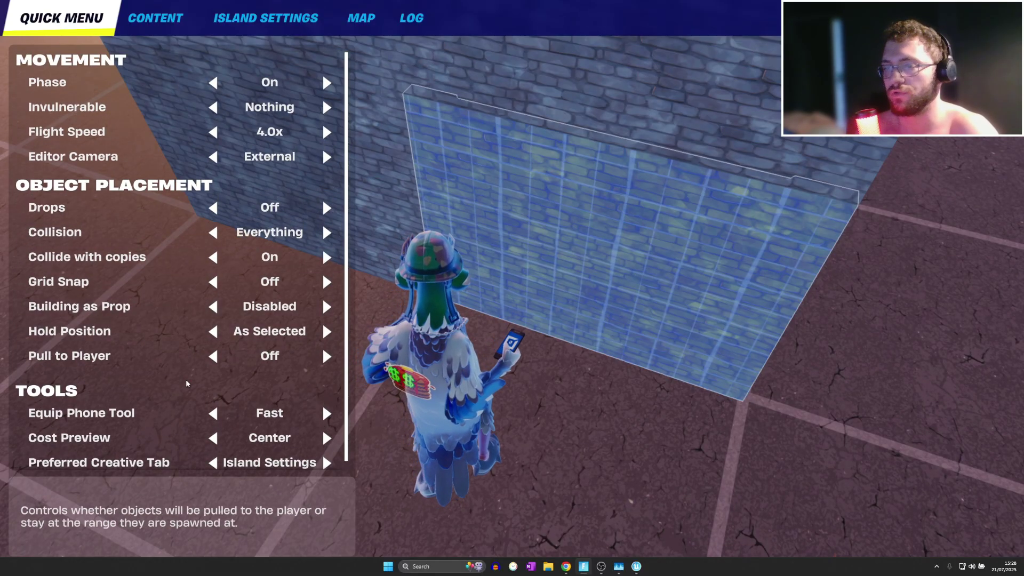
pyautogui.click(216, 307)
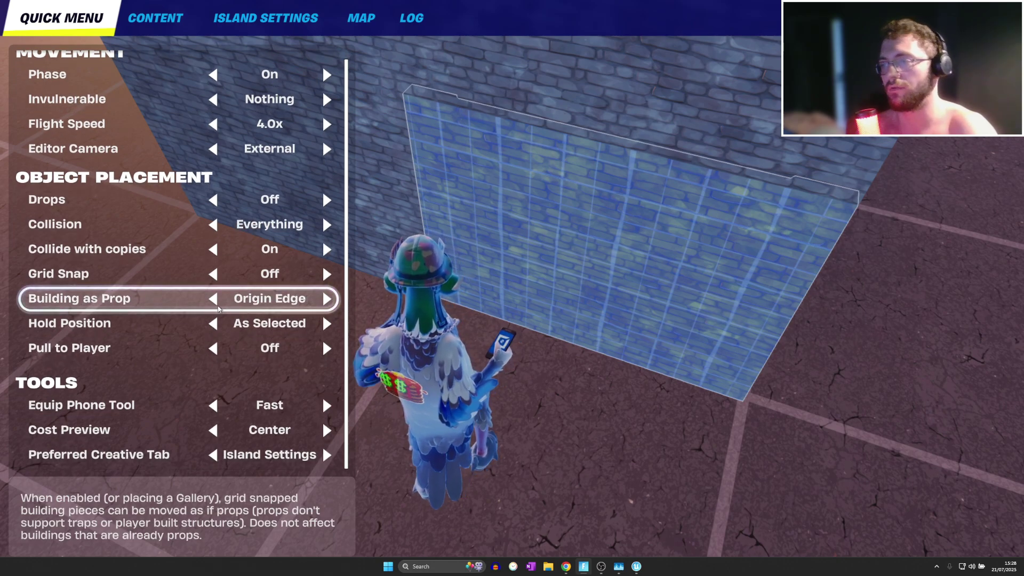
pyautogui.press('Escape')
# Copy the brick wall section as a free prop along the long wall, leaving a low opening beside the partition wall.
pyautogui.click(512, 288)
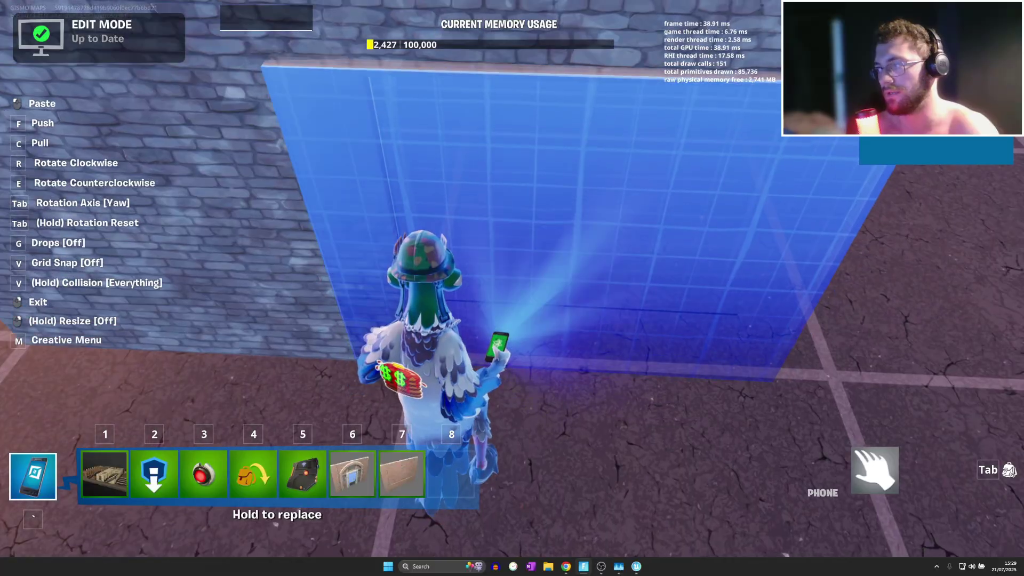
pyautogui.rightClick(512, 279)
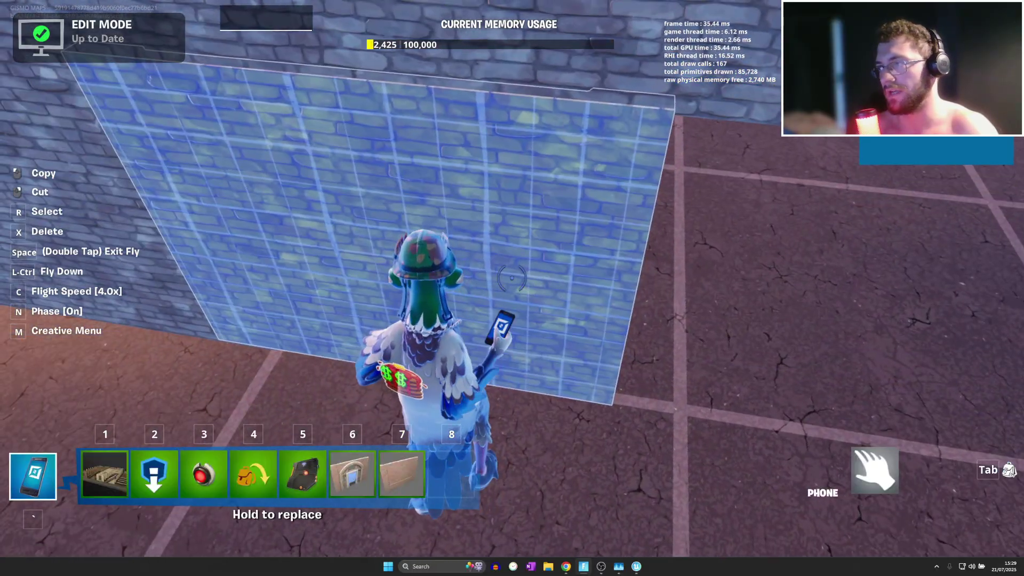
pyautogui.press('`')
pyautogui.press('`')
pyautogui.click(512, 277)
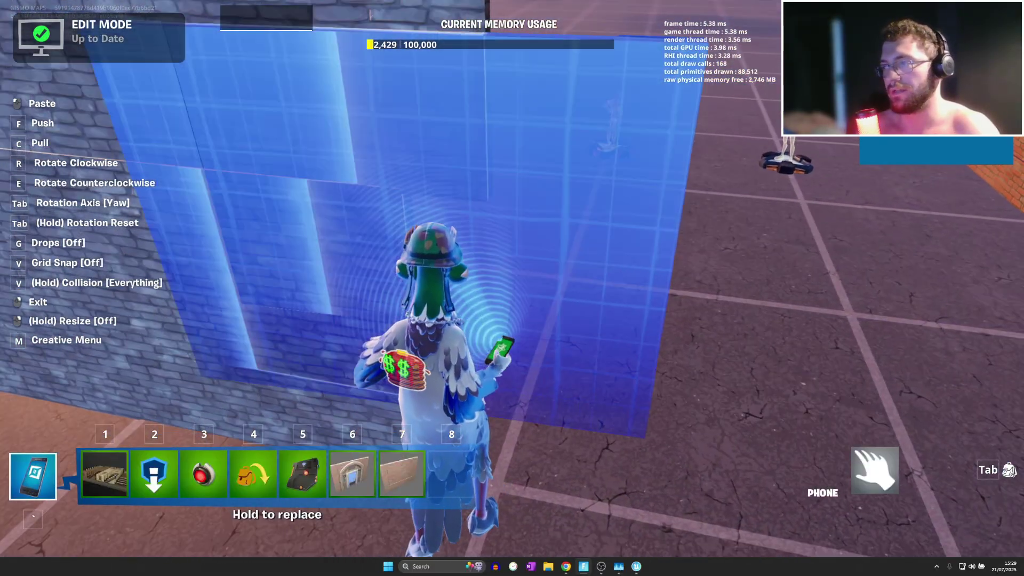
pyautogui.rightClick(512, 278)
pyautogui.press('`')
pyautogui.press('space')
pyautogui.press('space')
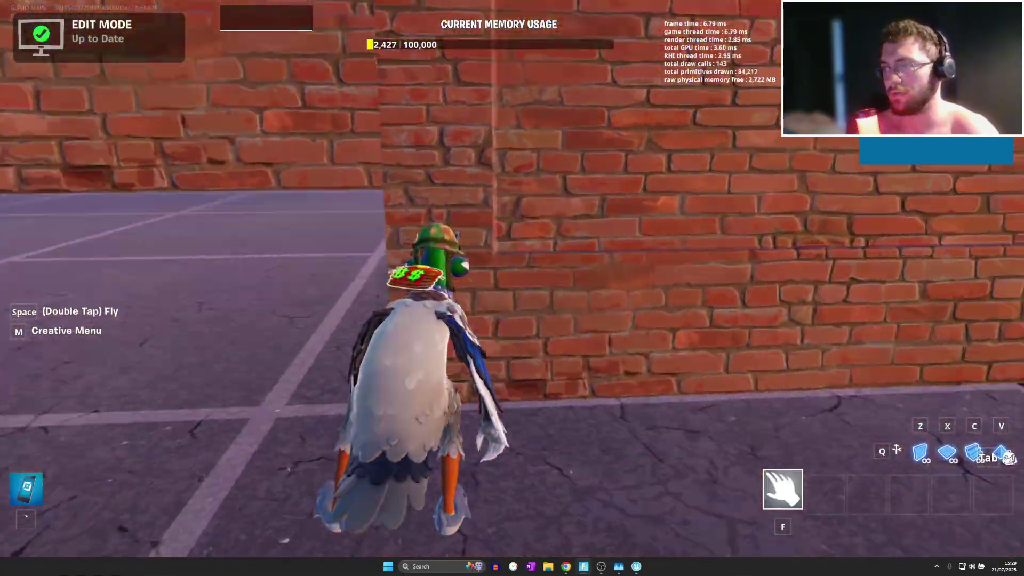
pyautogui.press('`')
pyautogui.click(511, 277)
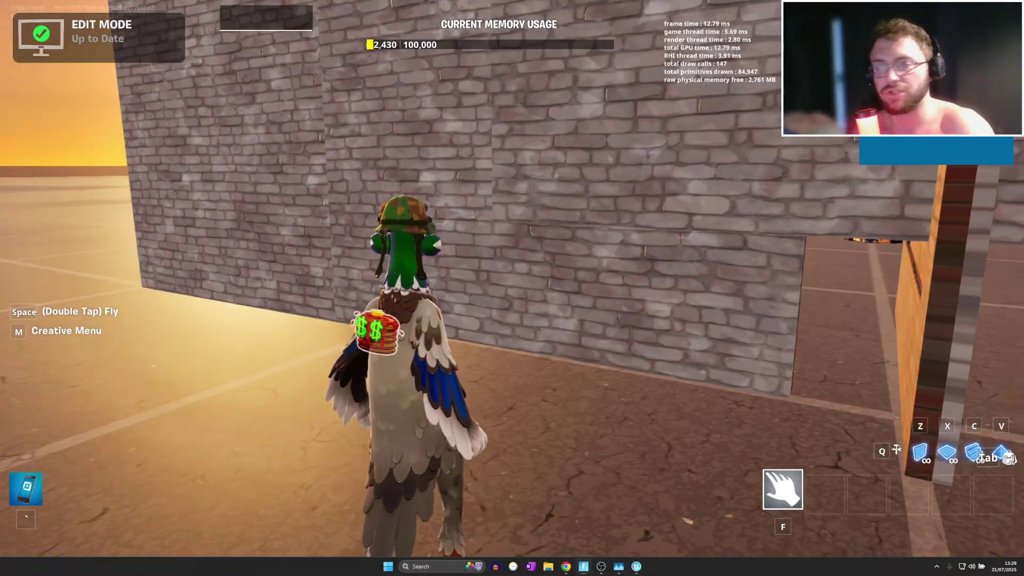
pyautogui.press('d')
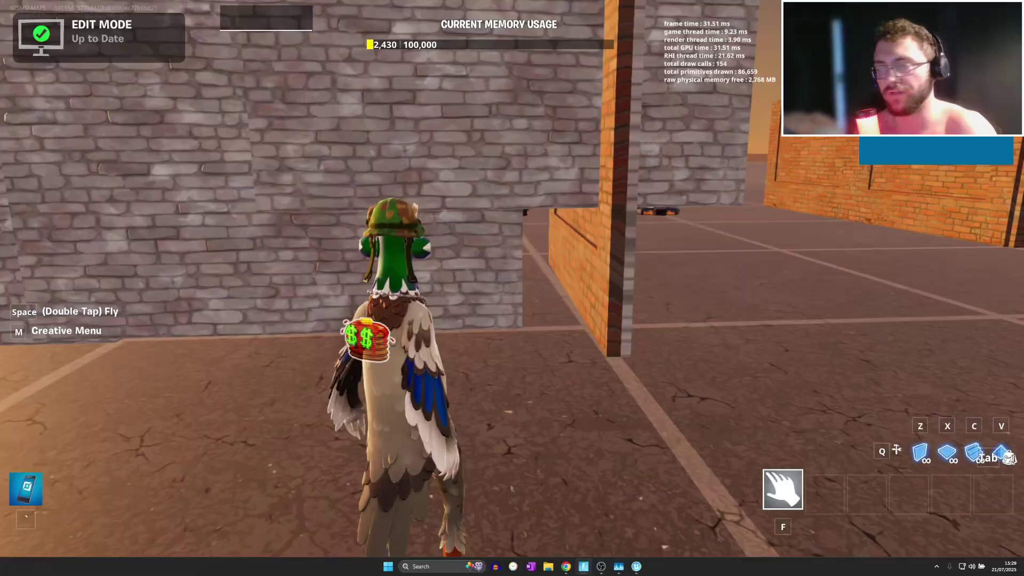
# Browse the Factory Walls Gallery, search the galleries for "prop", and choose a wooden crate from the Shiny Shafts gallery for placement.
pyautogui.press('Escape')
pyautogui.click(172, 21)
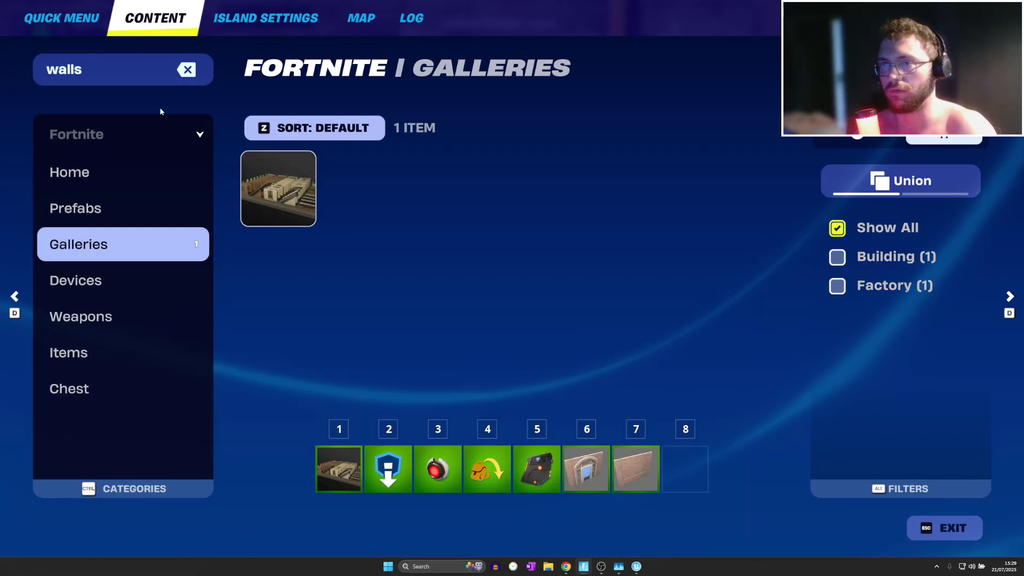
pyautogui.click(281, 209)
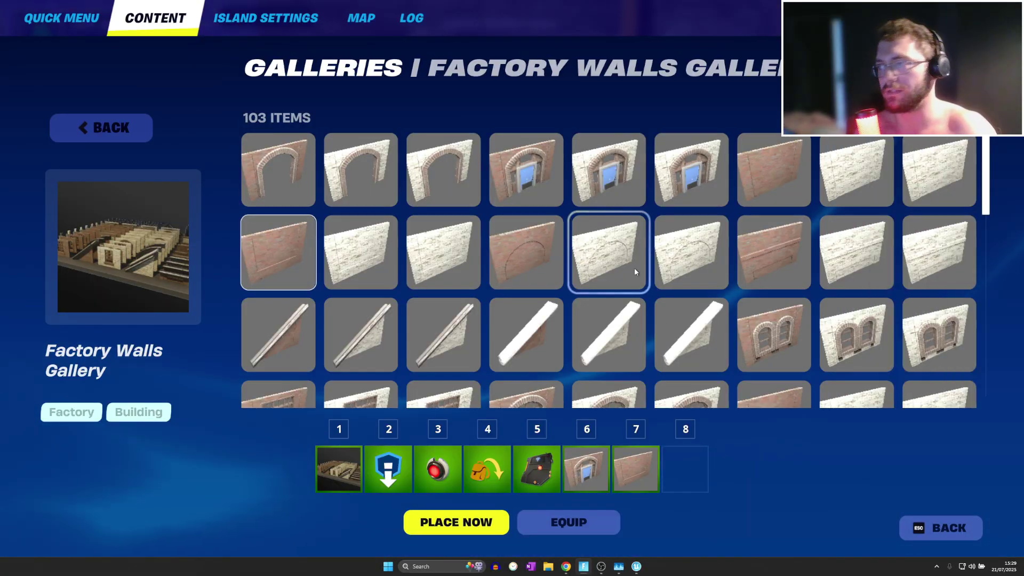
pyautogui.scroll(-10, 635, 268)
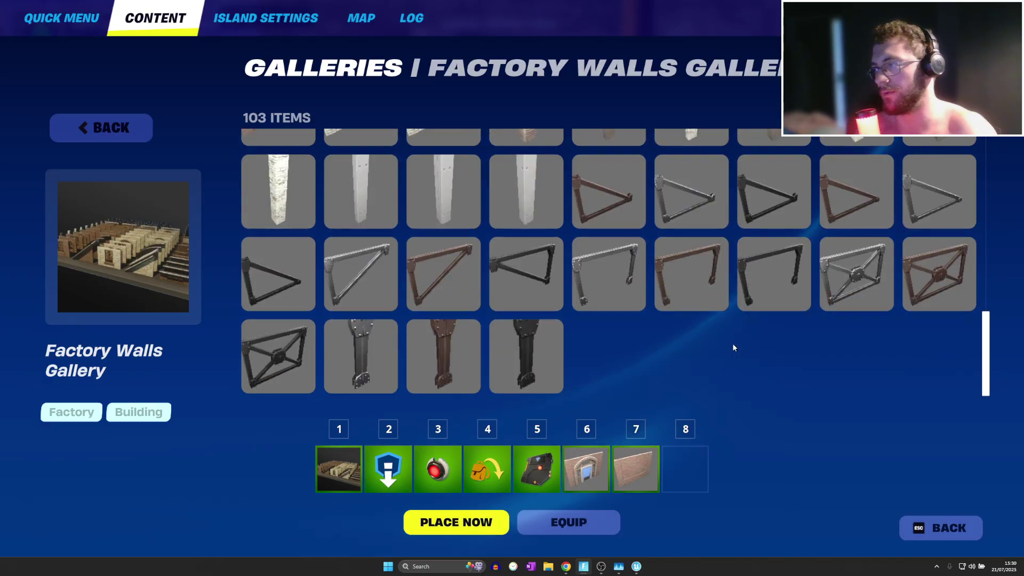
pyautogui.write('prop')
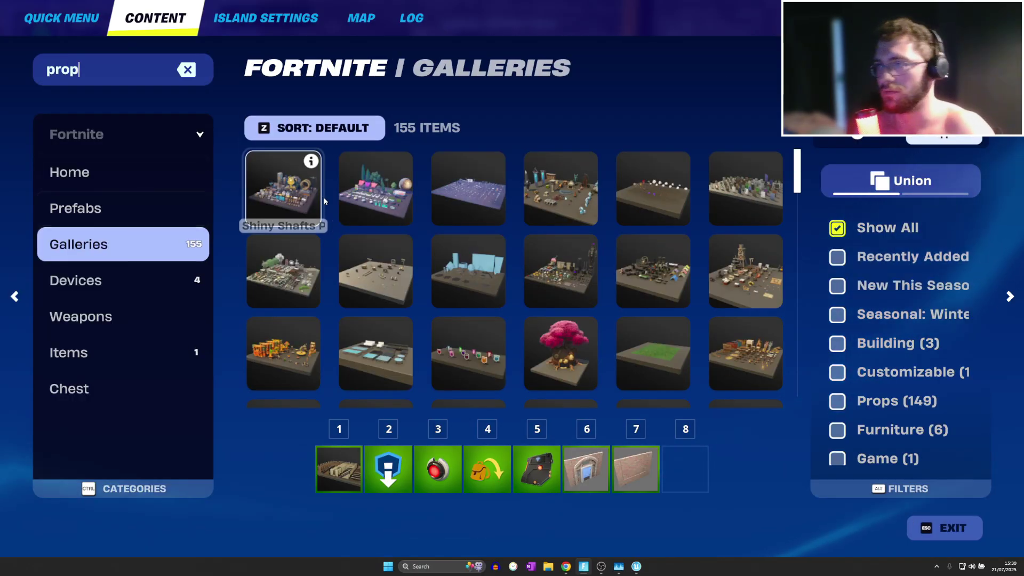
pyautogui.click(320, 197)
pyautogui.click(527, 172)
pyautogui.press('Escape')
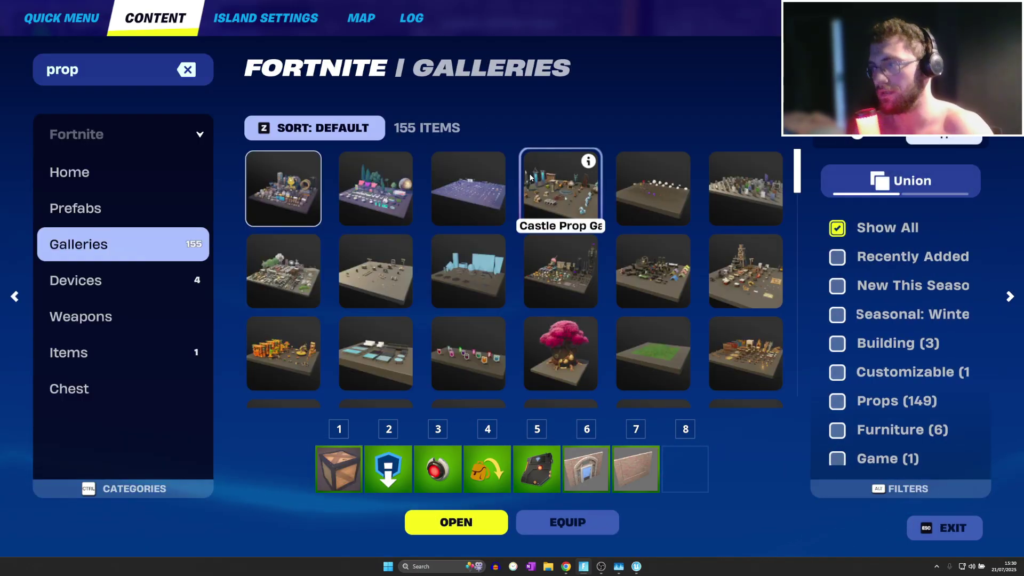
pyautogui.press('Escape')
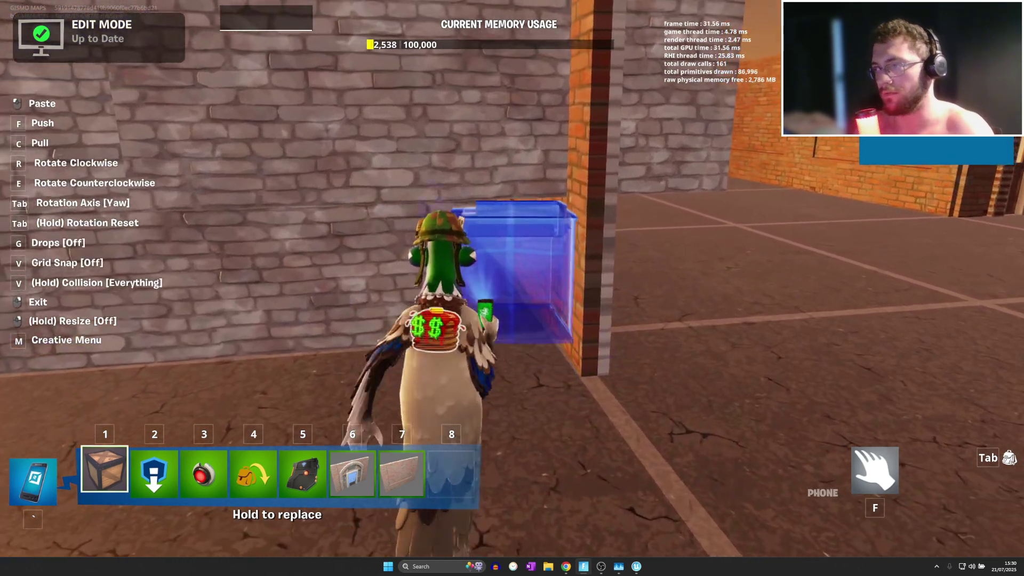
# Place the wooden crate in the low wall opening beside the brick partition and walk up to it.
pyautogui.click(511, 287)
pyautogui.press('f')
pyautogui.press('w')
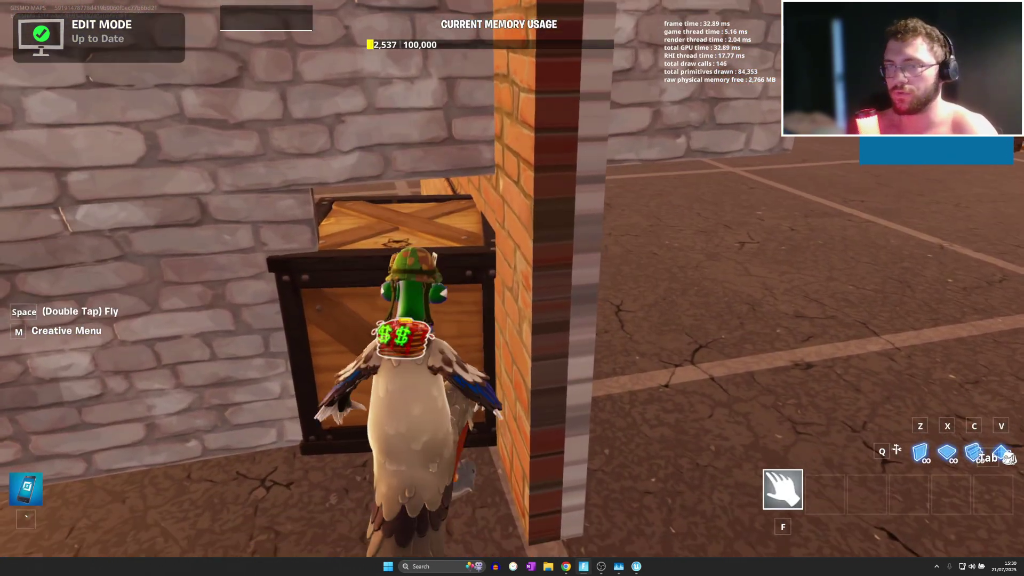
# Switch to the Unreal Editor, find the wooden crate in the wall opening, and enable No Collision on it.
pyautogui.hotkey('alt', 'Tab')
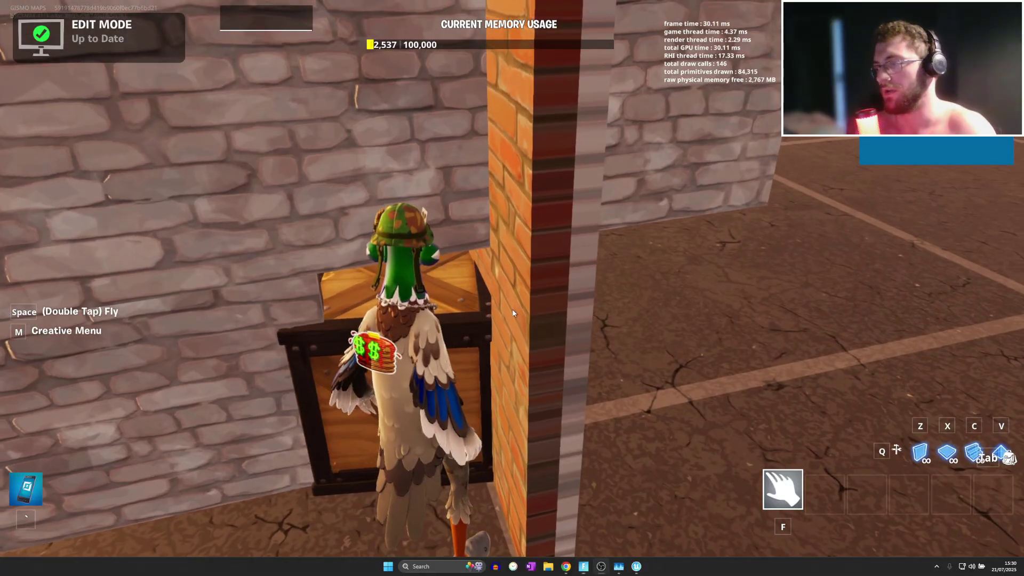
pyautogui.click(635, 570)
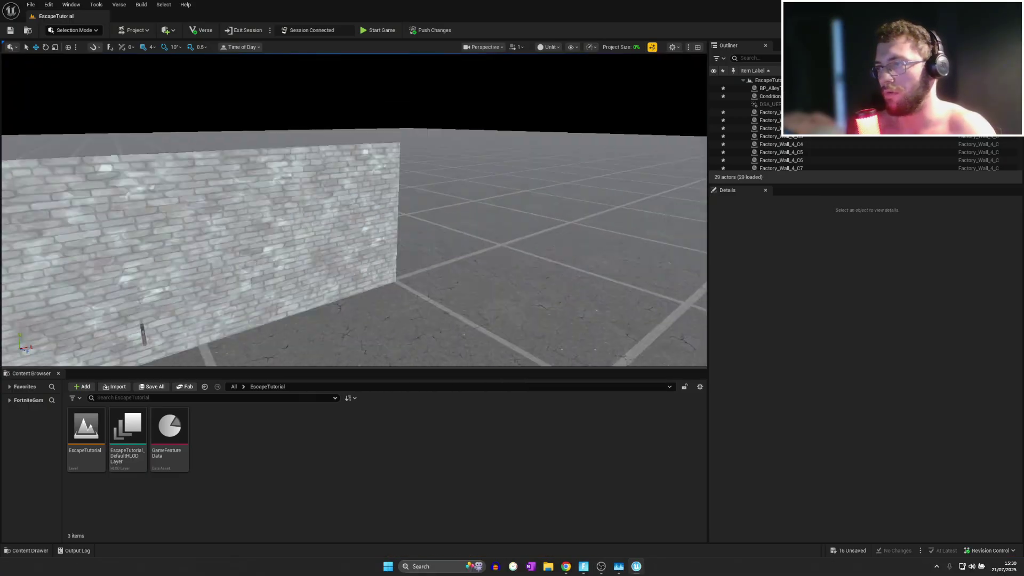
pyautogui.press('w')
pyautogui.moveTo(354, 210); pyautogui.dragTo(187, 272, button='right')
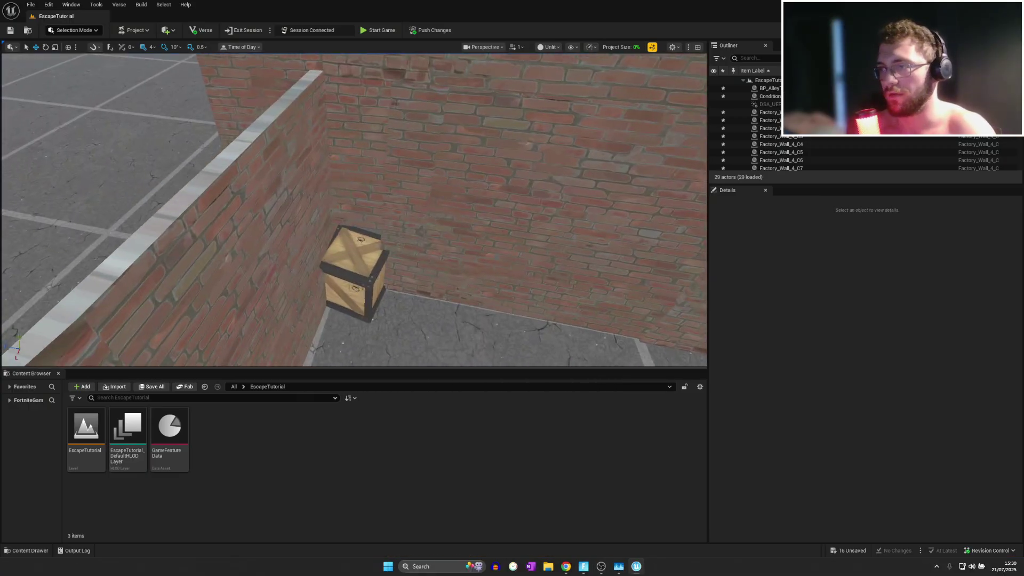
pyautogui.scroll(-3, 789, 417)
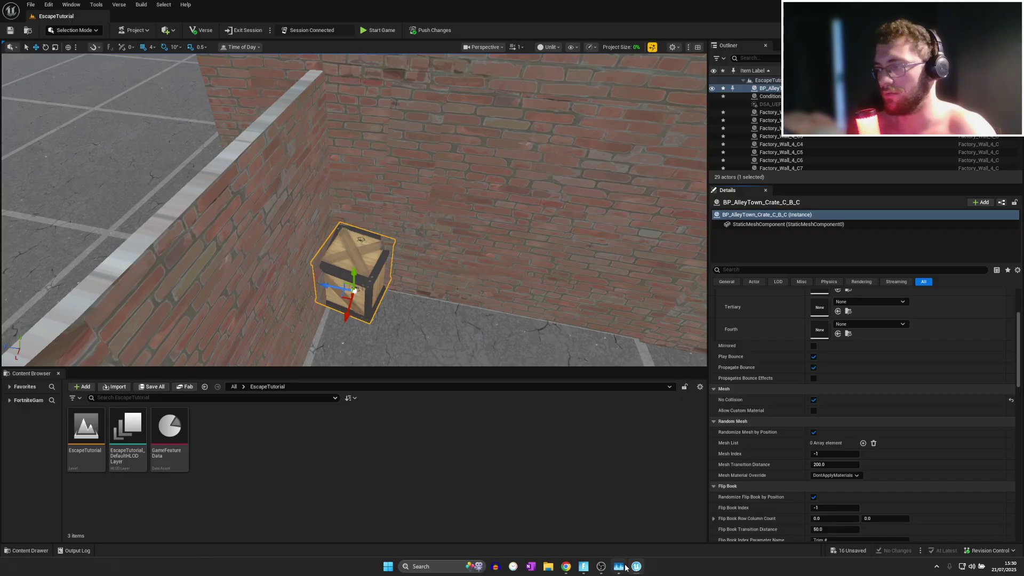
# Return to Fortnite and test walking through the crate in the wall opening.
pyautogui.click(583, 566)
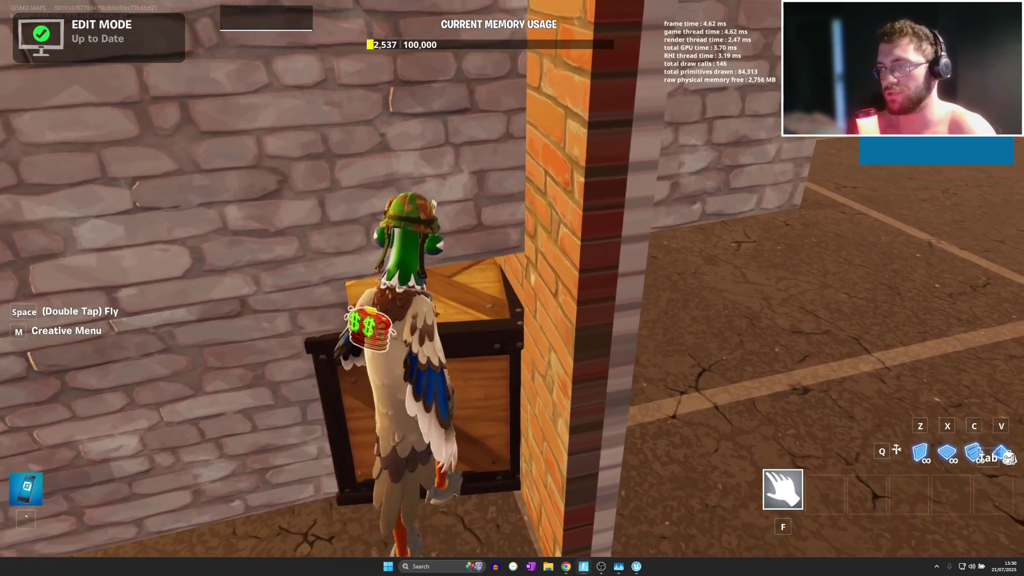
pyautogui.press('s')
pyautogui.press('w')
pyautogui.press('d')
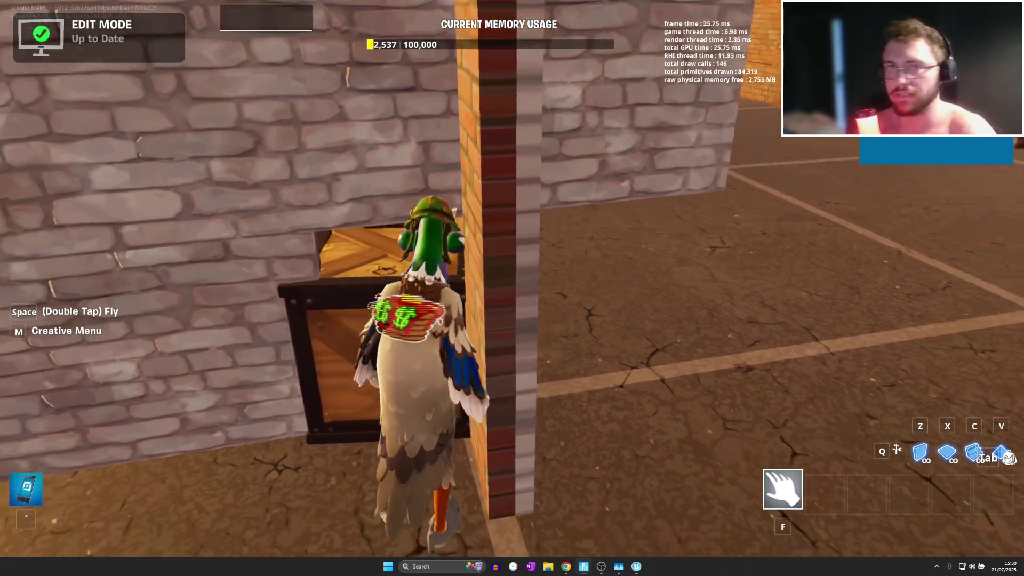
# Switch to the browser, play a bit more of the 99 Level High IQ Escape Room video, and return to Fortnite.
pyautogui.hotkey('alt', 'Tab')
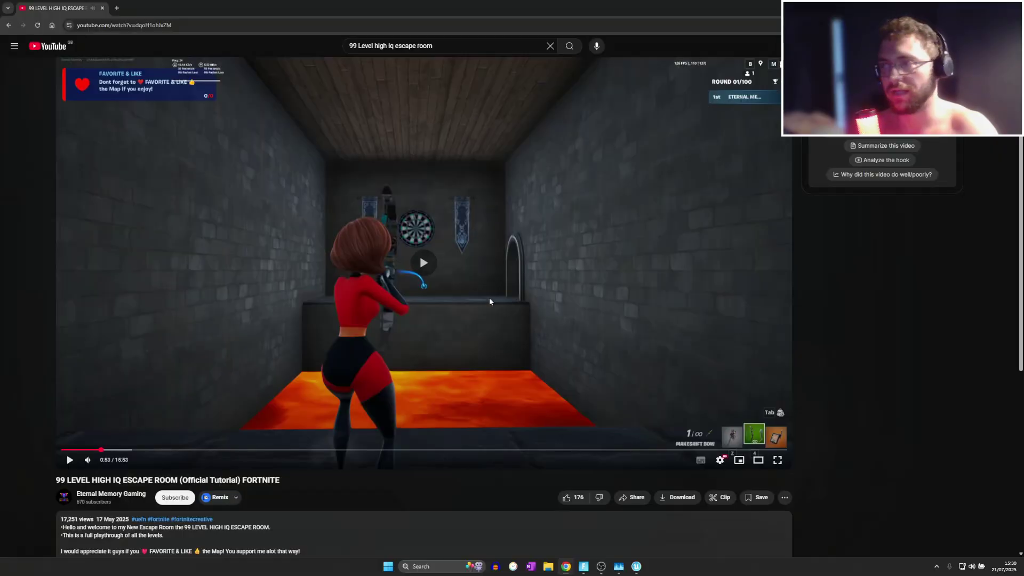
pyautogui.click(489, 302)
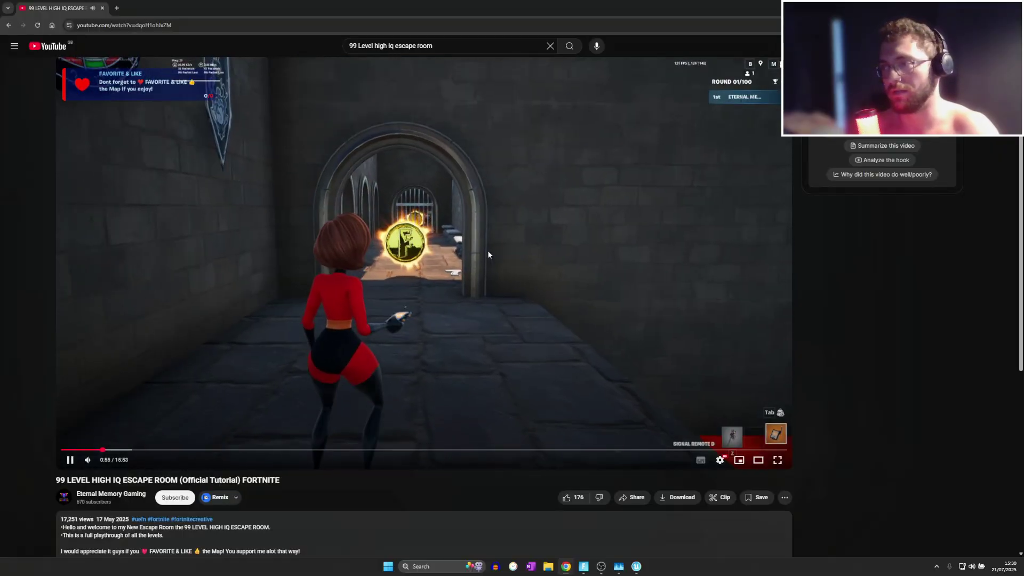
pyautogui.click(465, 250)
pyautogui.click(585, 566)
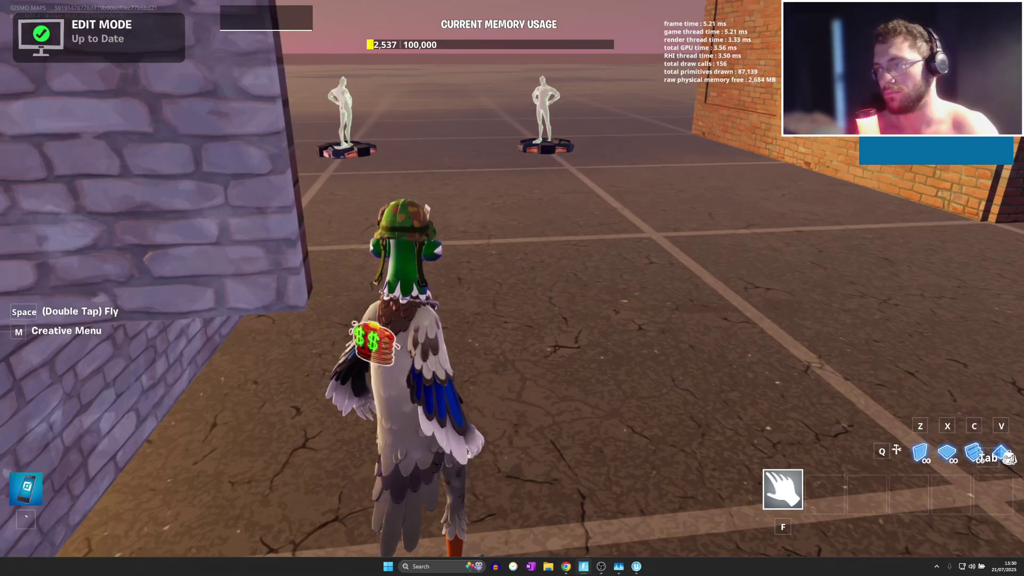
pyautogui.press('Escape')
pyautogui.press('Escape')
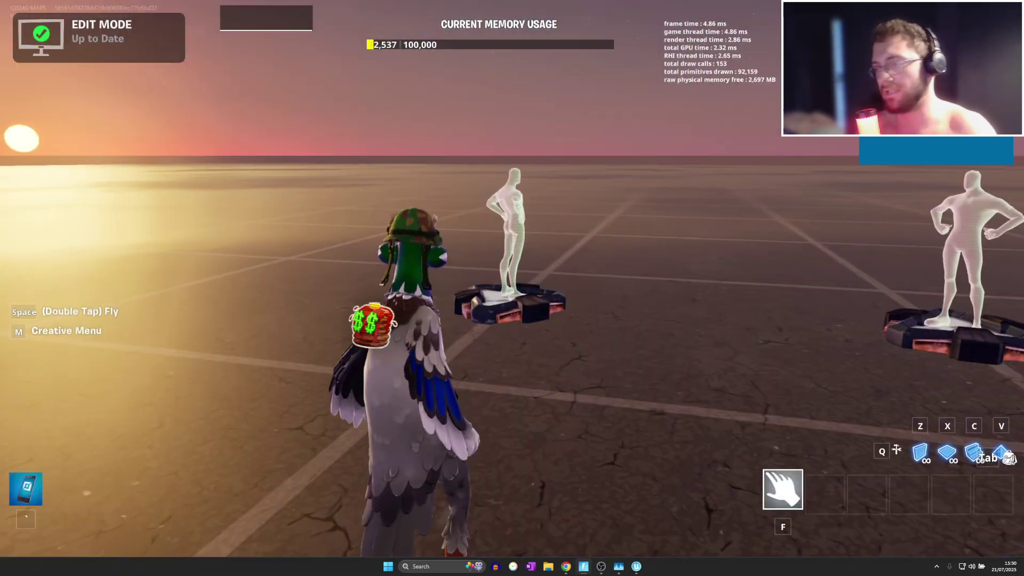
# Clear the content search, place an Item Granter on the ground near the player spawn pads, and take an Unstable Thunderclap DMR from the weapons.
pyautogui.press('m')
pyautogui.click(155, 20)
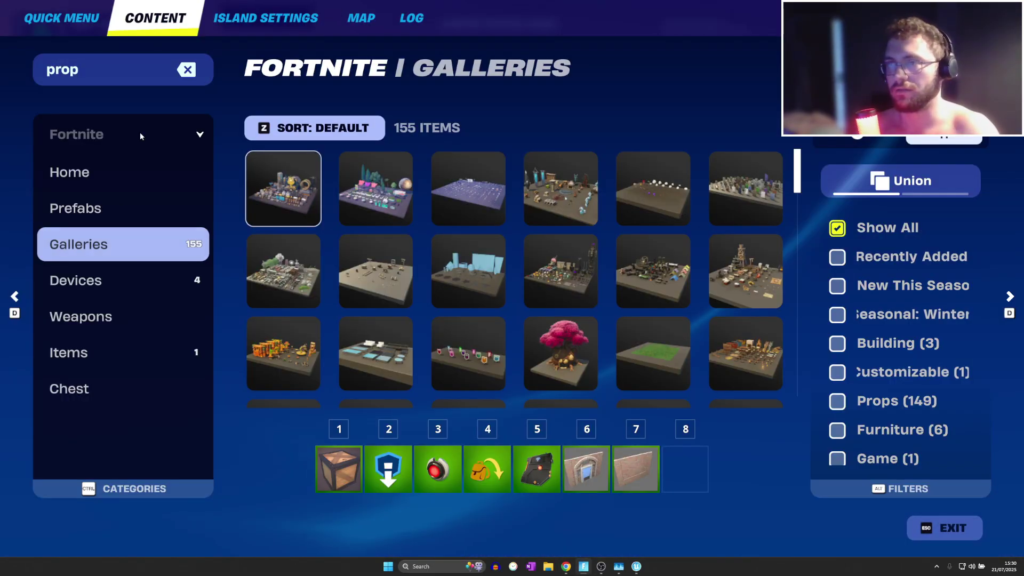
pyautogui.click(110, 280)
pyautogui.click(110, 349)
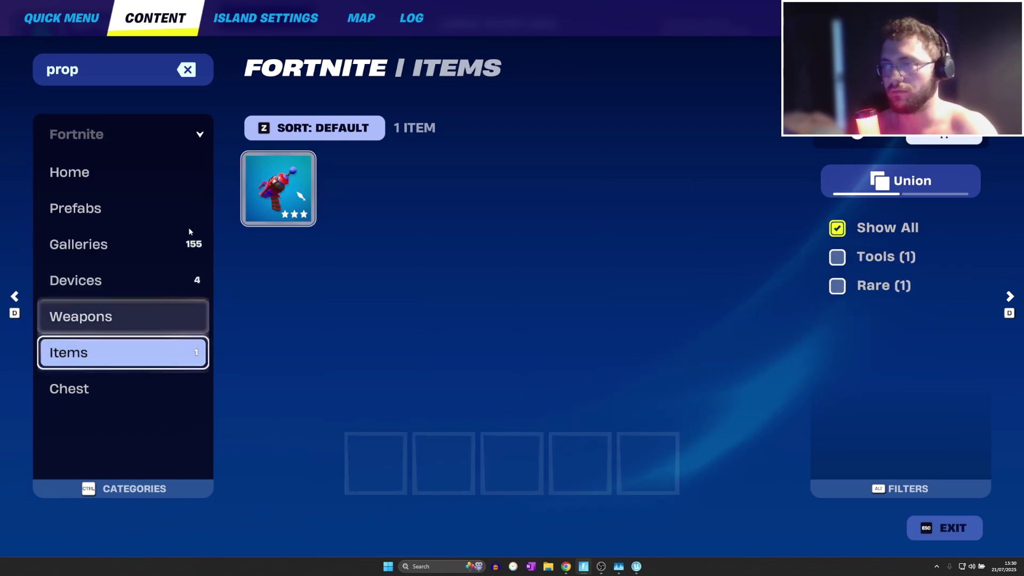
pyautogui.click(188, 70)
pyautogui.write('i')
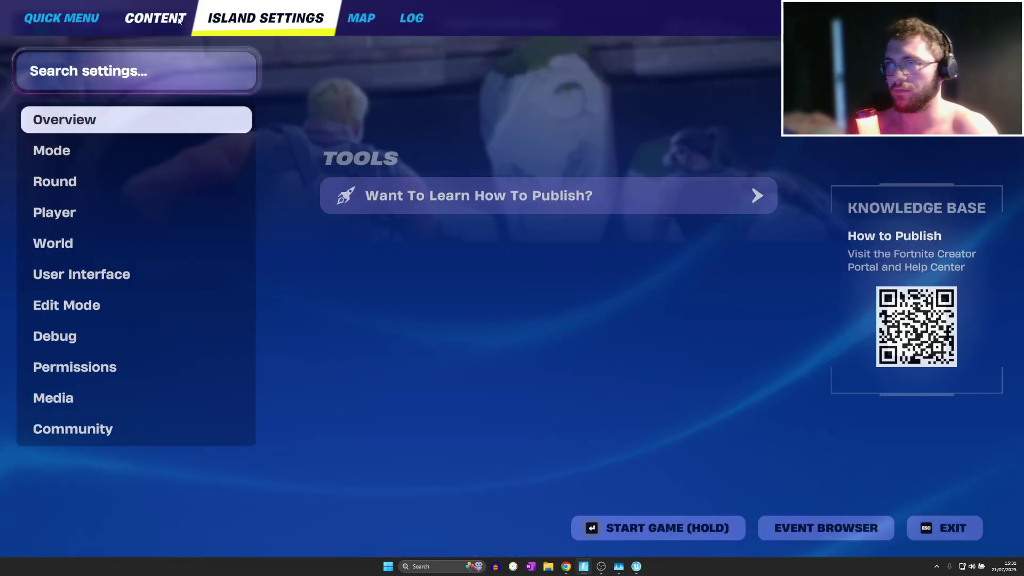
pyautogui.click(180, 20)
pyautogui.click(107, 317)
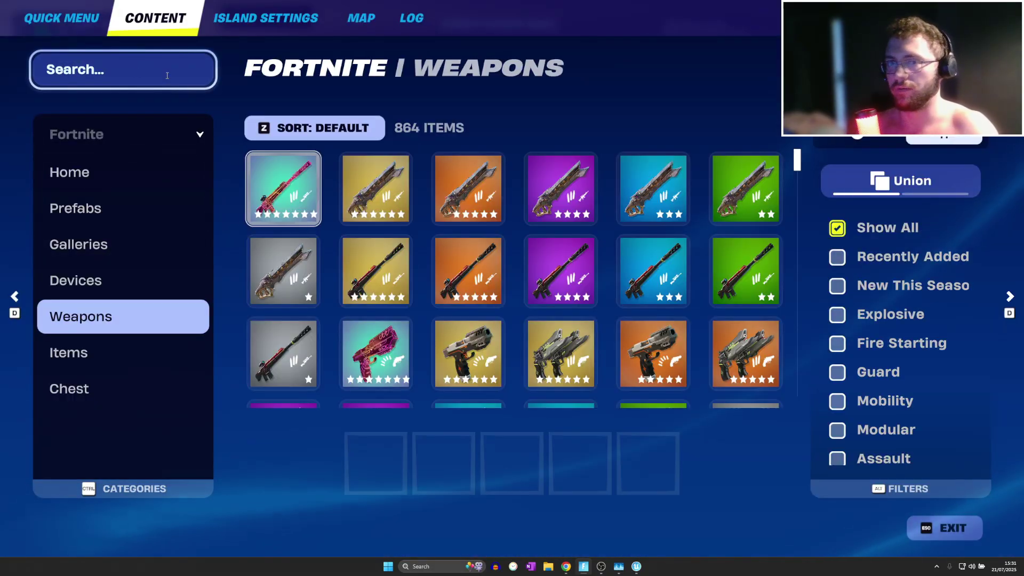
pyautogui.press('Escape')
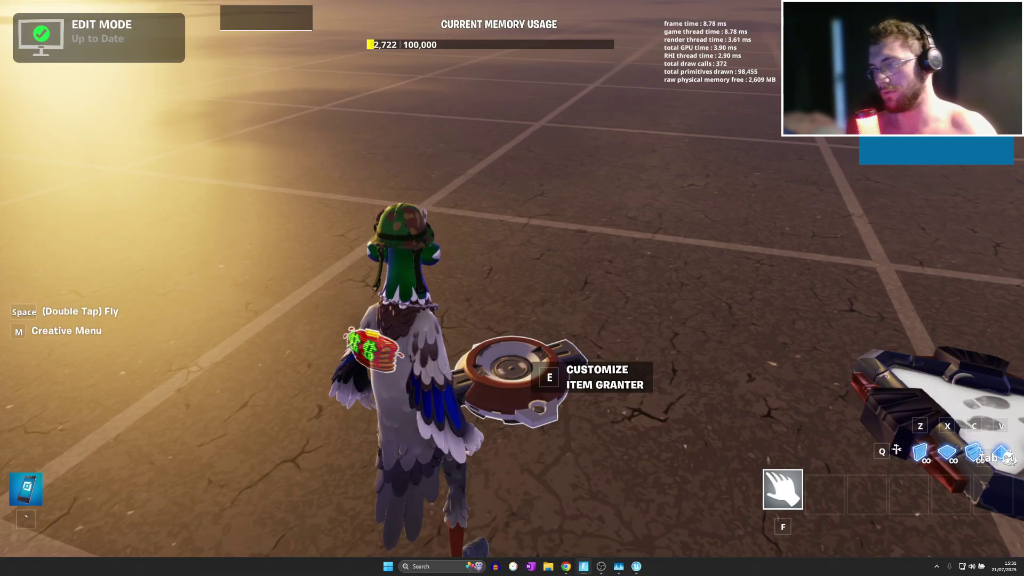
# Drop the Unstable Thunderclap DMR from the inventory onto the Item Granter.
pyautogui.press('Tab')
pyautogui.press('Tab')
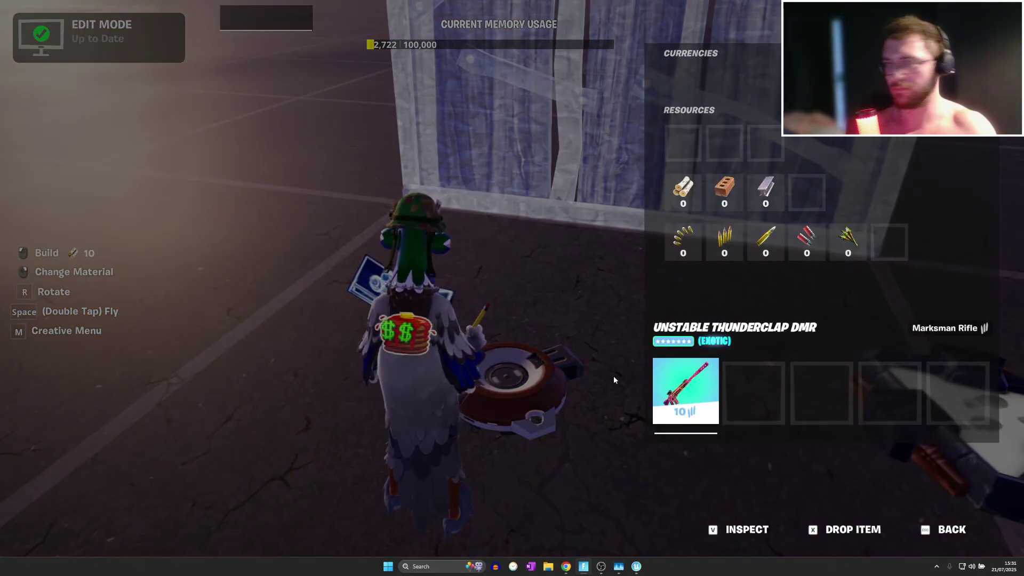
pyautogui.moveTo(685, 390); pyautogui.dragTo(602, 374)
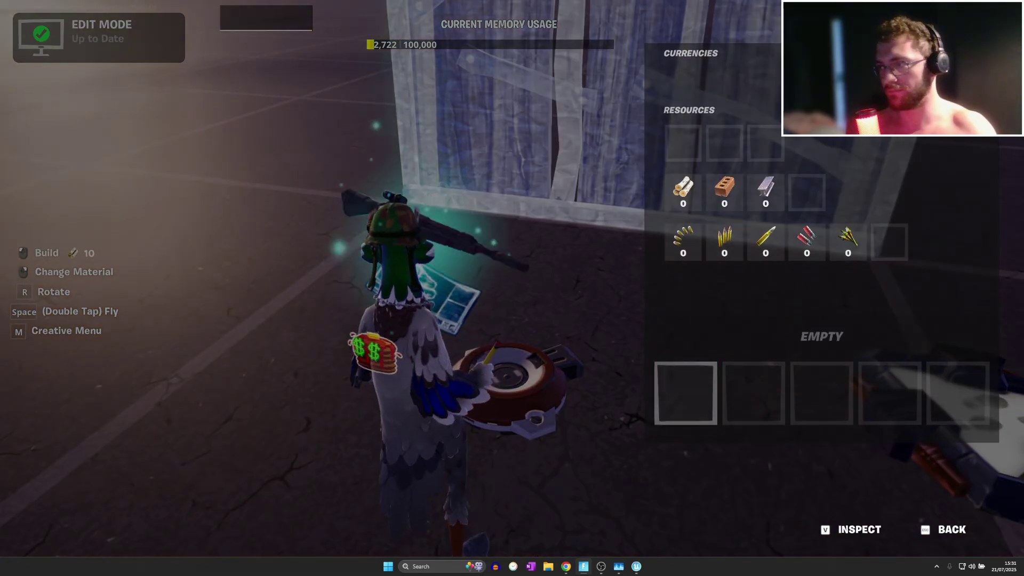
pyautogui.press('Tab')
pyautogui.press('`')
pyautogui.press('f')
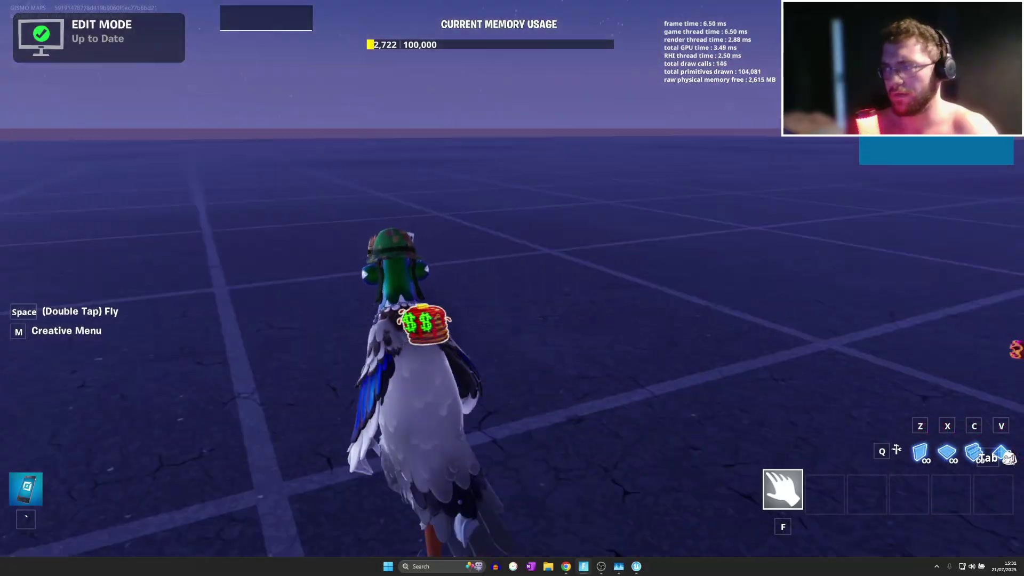
# Place a plain brick wall upright on the open ground as the start of the weapon level.
pyautogui.press('q')
pyautogui.click(511, 278)
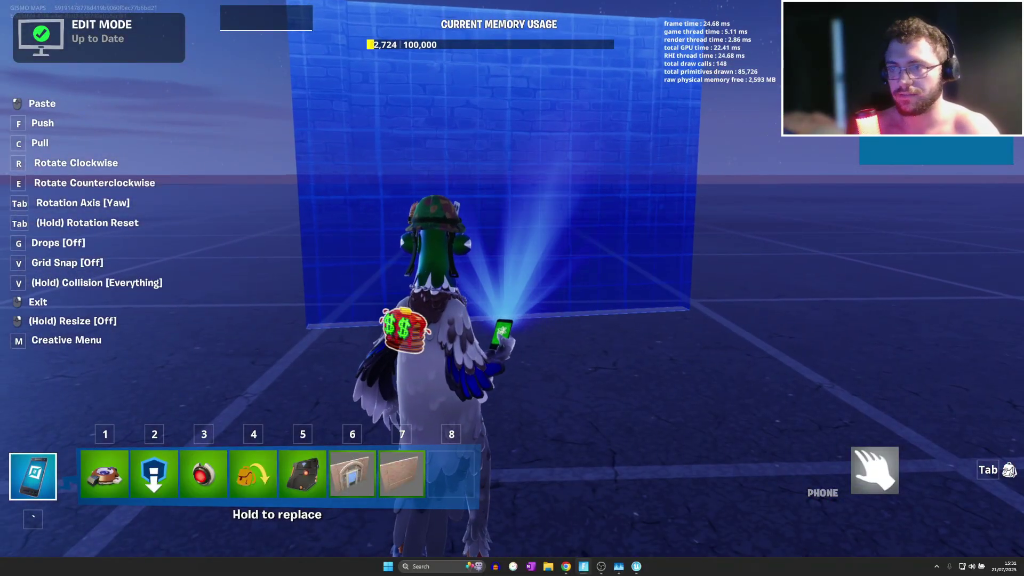
pyautogui.press('m')
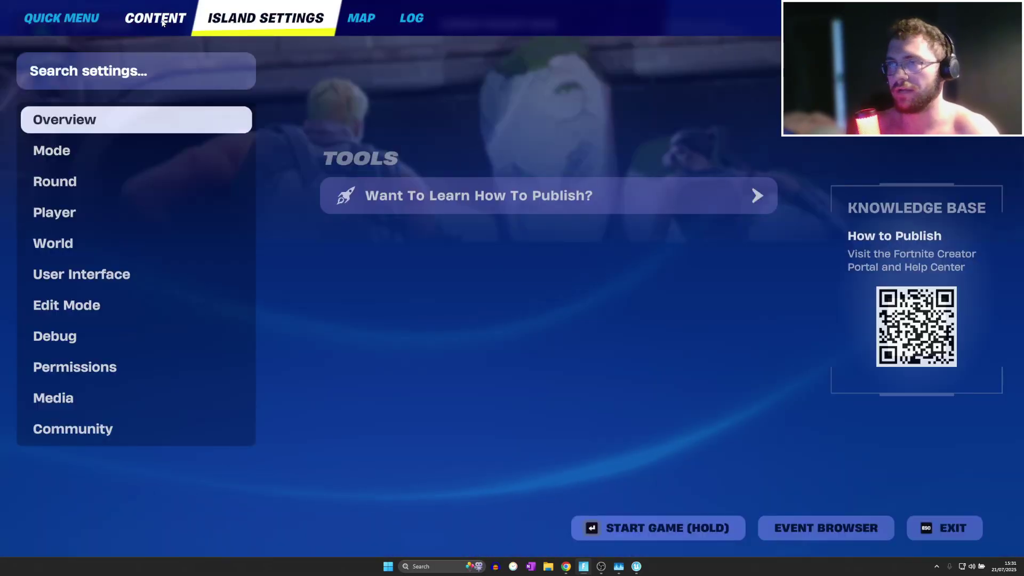
pyautogui.click(163, 21)
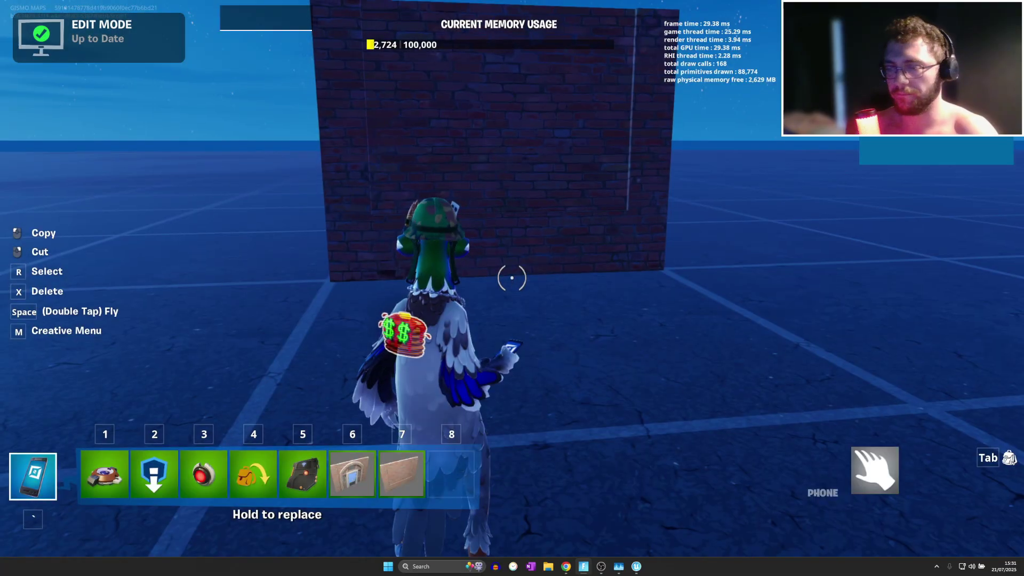
# Rotate a Trigger device upright around the pitch axis and place it on the face of the new brick wall.
pyautogui.press('6')
pyautogui.press('5')
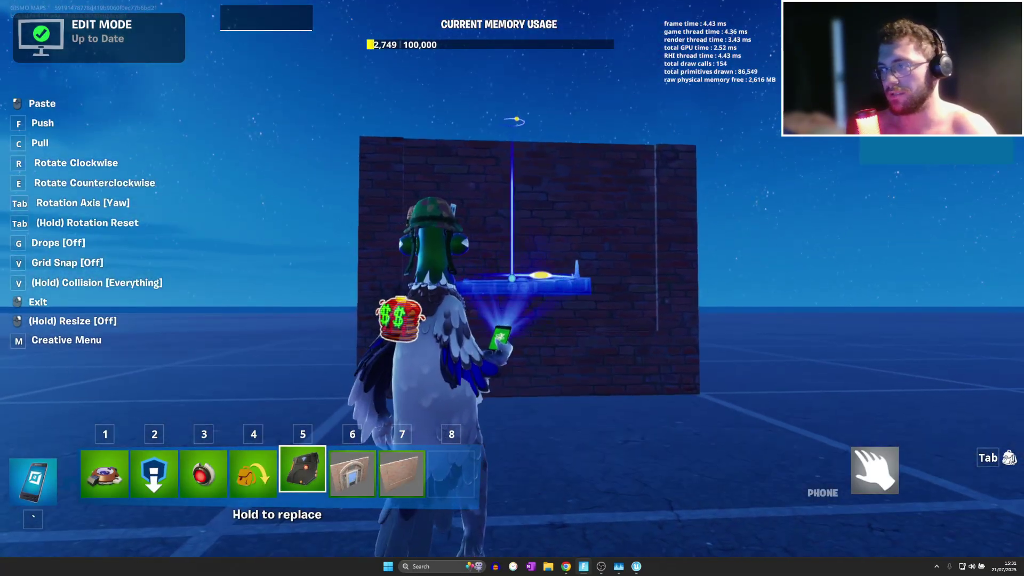
pyautogui.press('Tab')
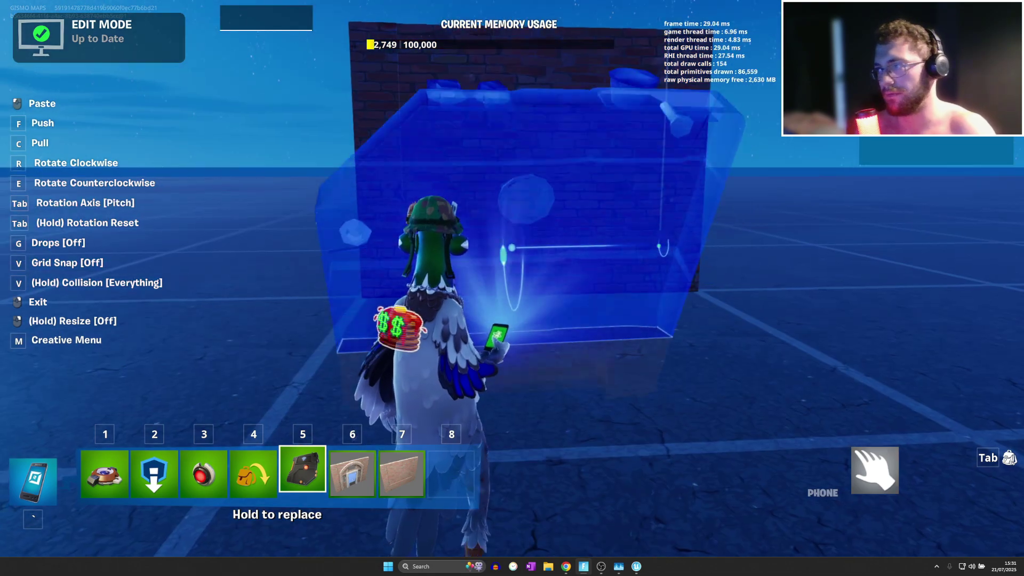
pyautogui.press('r')
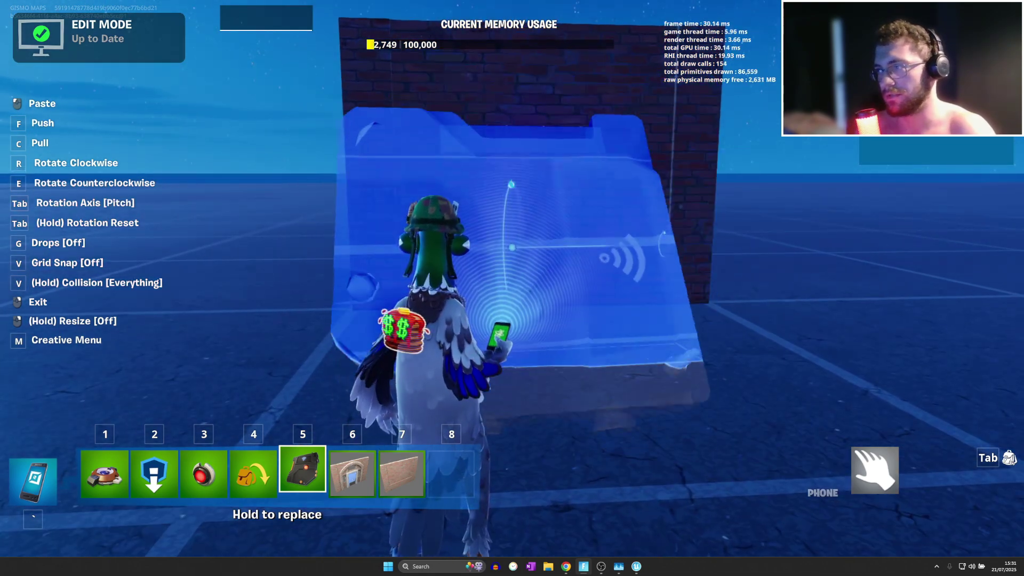
pyautogui.click(512, 279)
pyautogui.rightClick(512, 279)
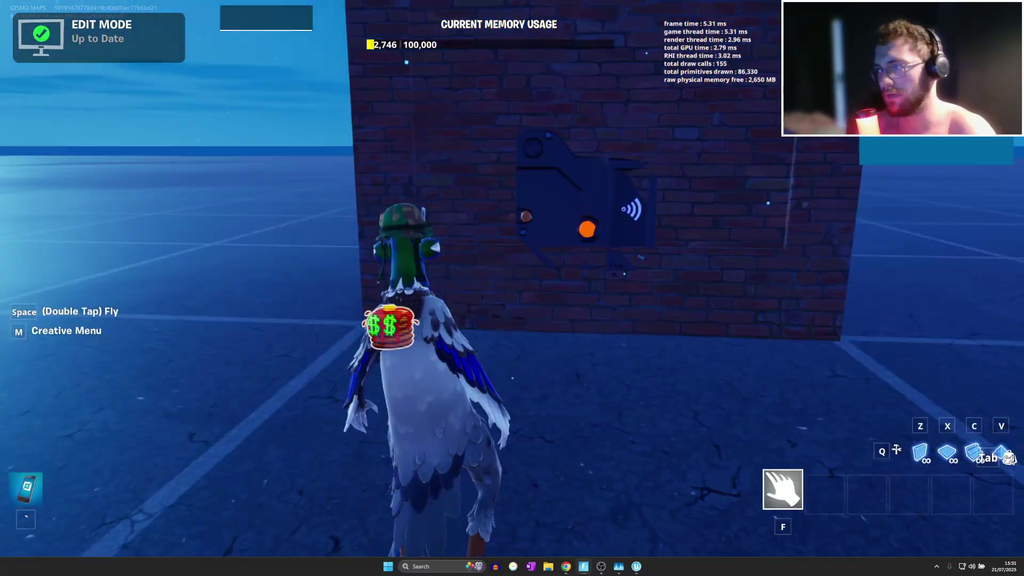
# Reposition the Trigger on the brick wall so its whole front face stands clear of the bricks.
pyautogui.press('`')
pyautogui.rightClick(512, 278)
pyautogui.rightClick(512, 278)
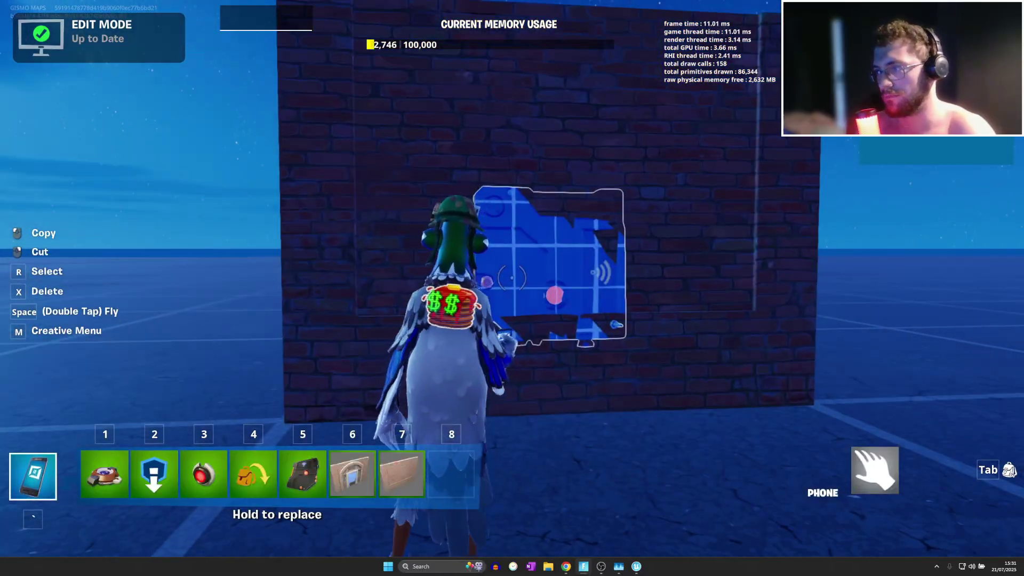
pyautogui.rightClick(512, 278)
pyautogui.rightClick(511, 279)
pyautogui.press('f')
pyautogui.press('w')
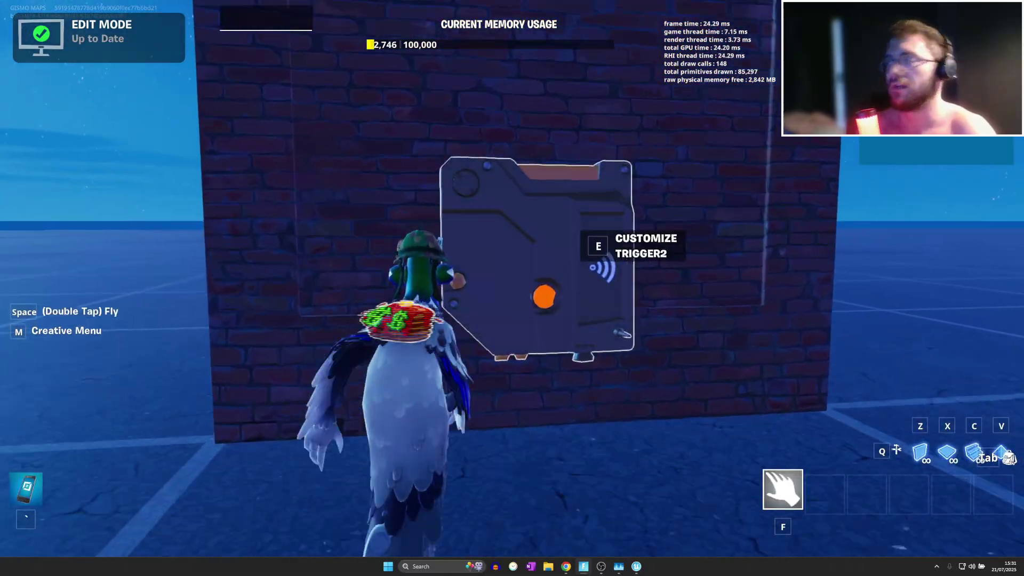
# Customize the wall-mounted Trigger, setting Triggered by Damage to On, and confirm the settings.
pyautogui.press('e')
pyautogui.press('Escape')
pyautogui.press('`')
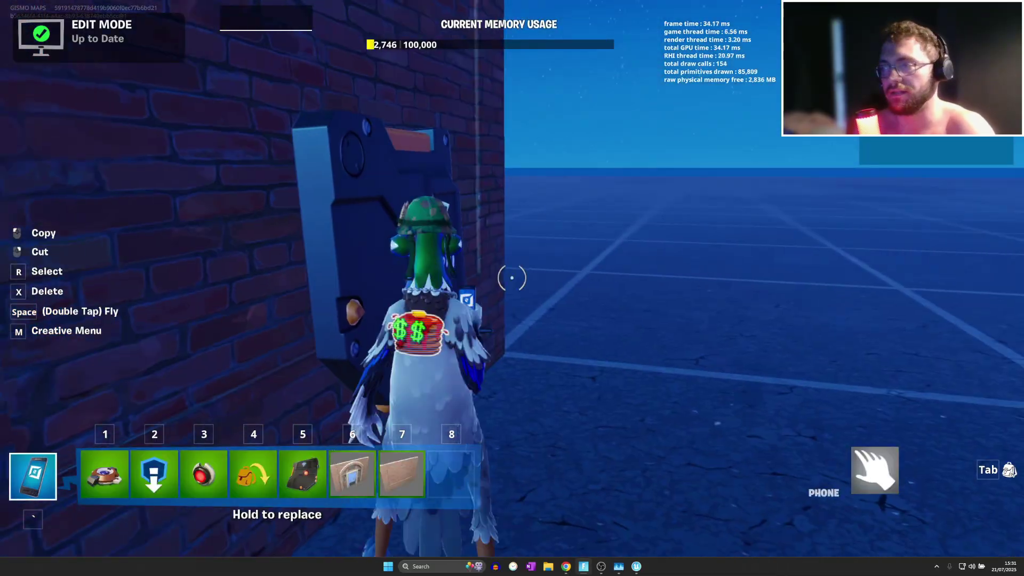
pyautogui.press('f')
pyautogui.press('e')
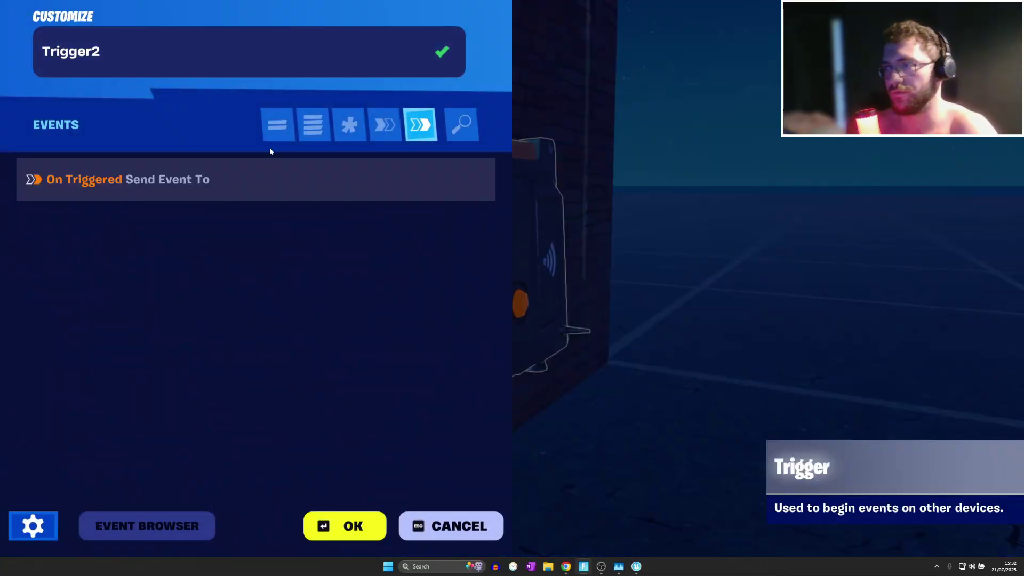
pyautogui.click(302, 128)
pyautogui.scroll(-2, 351, 235)
pyautogui.scroll(-10, 304, 292)
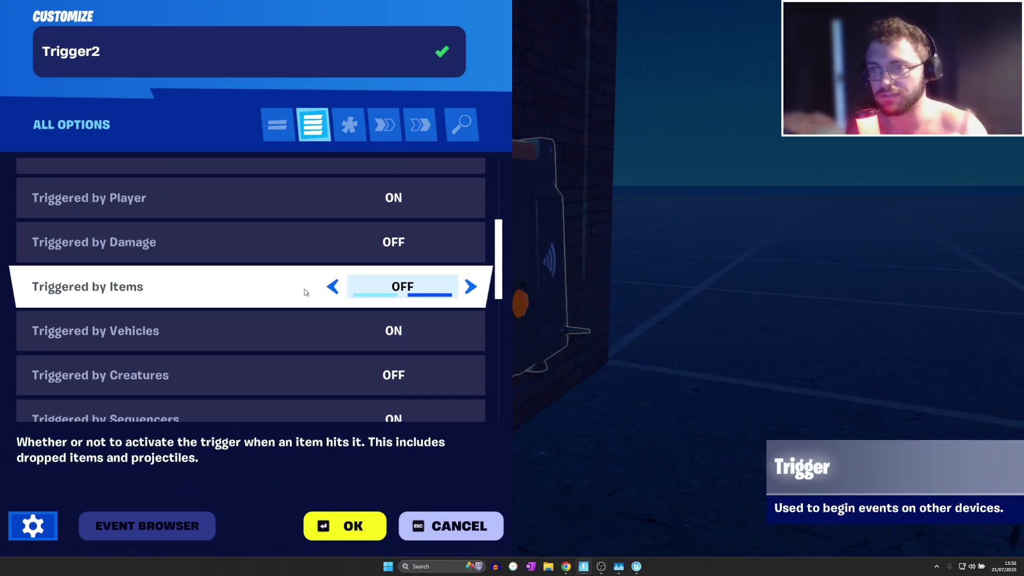
pyautogui.scroll(-2, 308, 340)
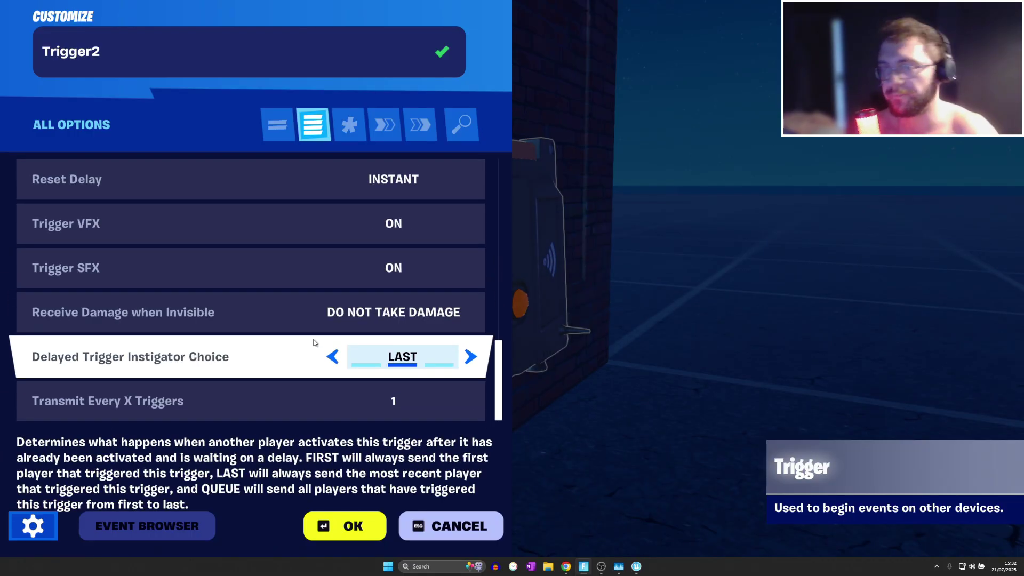
pyautogui.scroll(9, 267, 315)
pyautogui.scroll(4, 149, 303)
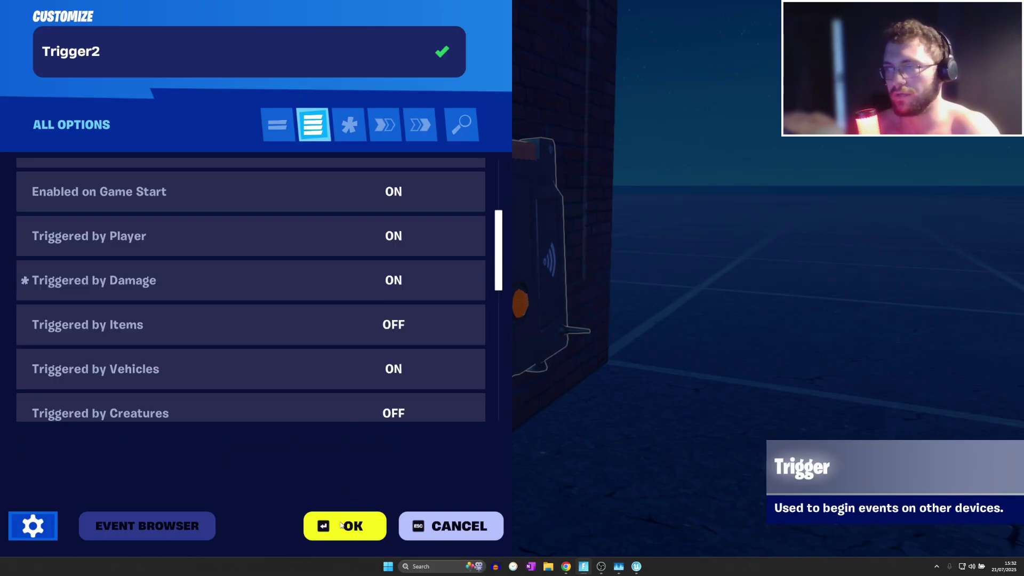
pyautogui.press('Return')
# Place another Trigger flat on the ground beside the Item Granter and the player spawn pads.
pyautogui.press('w')
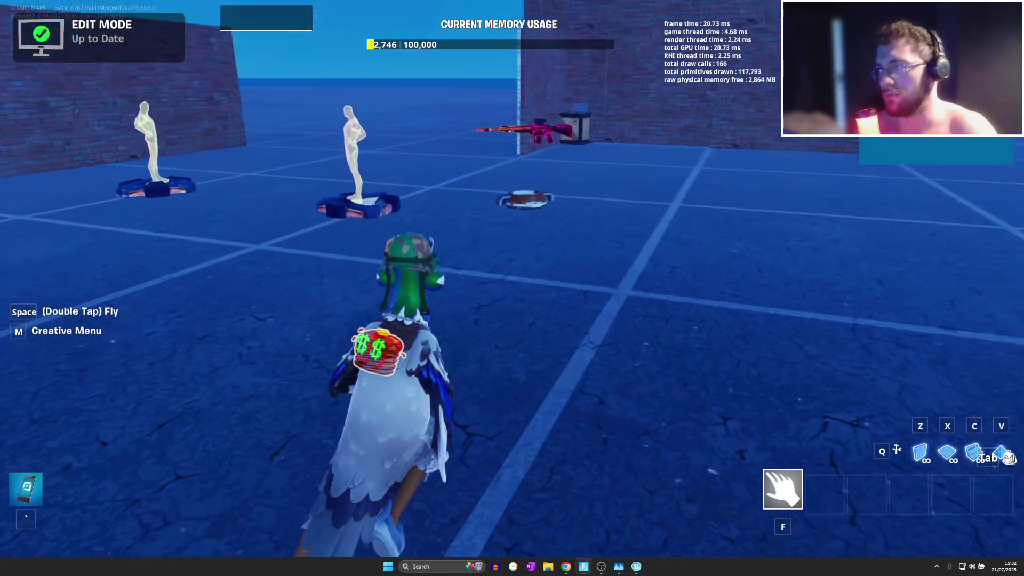
pyautogui.press('`')
pyautogui.press('m')
pyautogui.press('Escape')
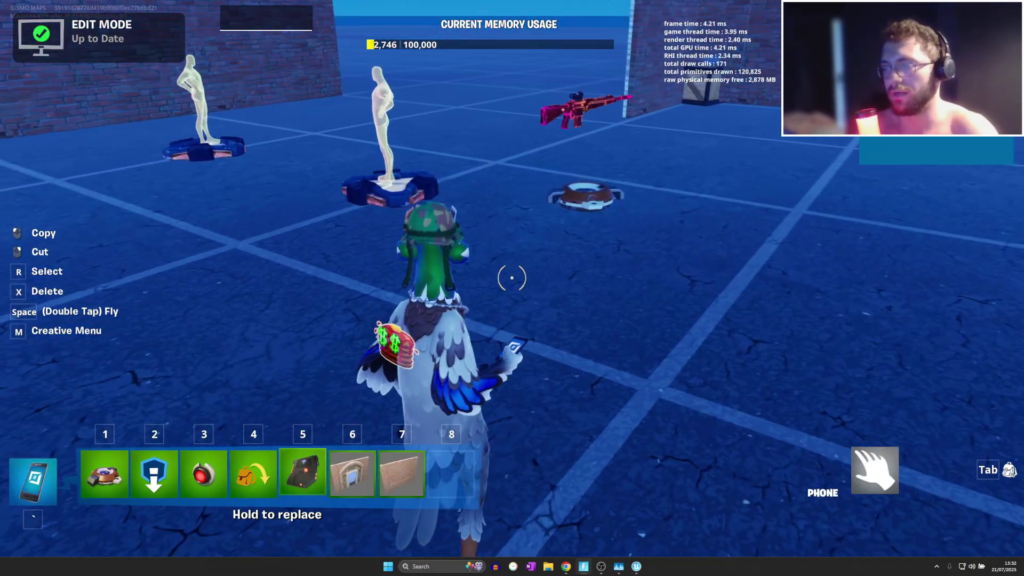
pyautogui.press('5')
pyautogui.click(512, 278)
pyautogui.press('f')
pyautogui.press('w')
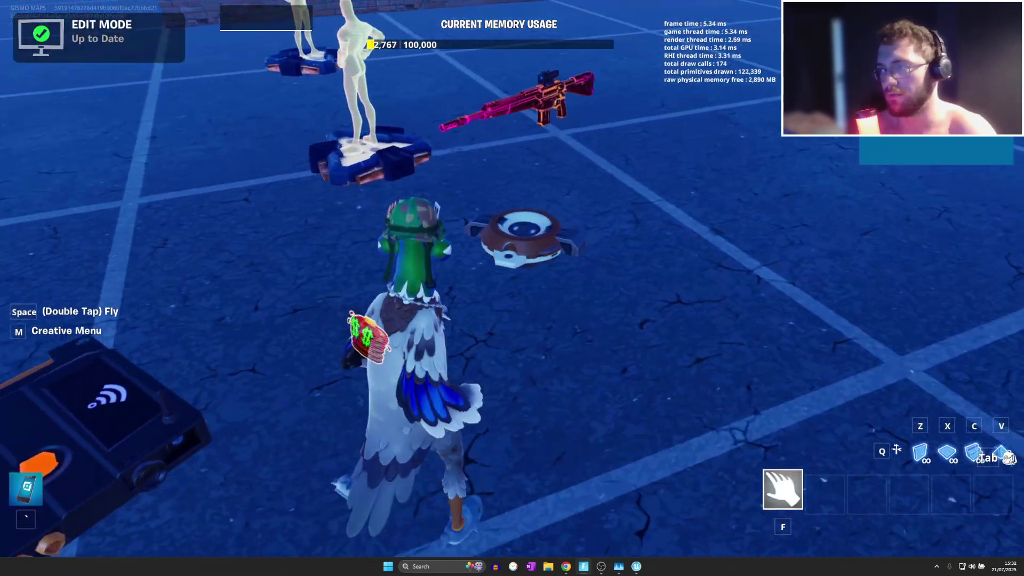
# Link the Item Granter's Grant Item function to a Trigger's On Triggered event.
pyautogui.press('e')
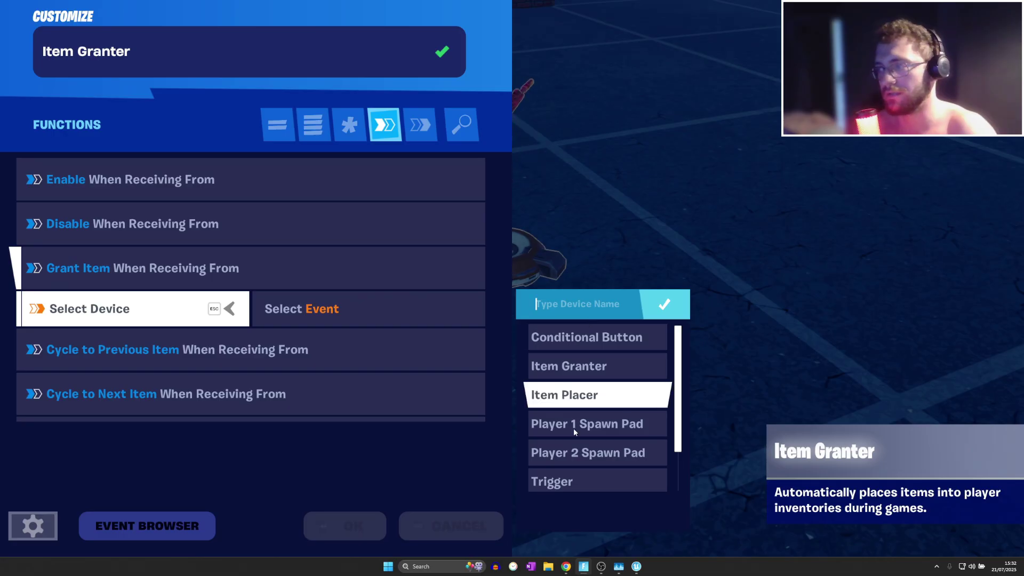
pyautogui.scroll(-2, 573, 428)
pyautogui.click(569, 452)
pyautogui.click(360, 526)
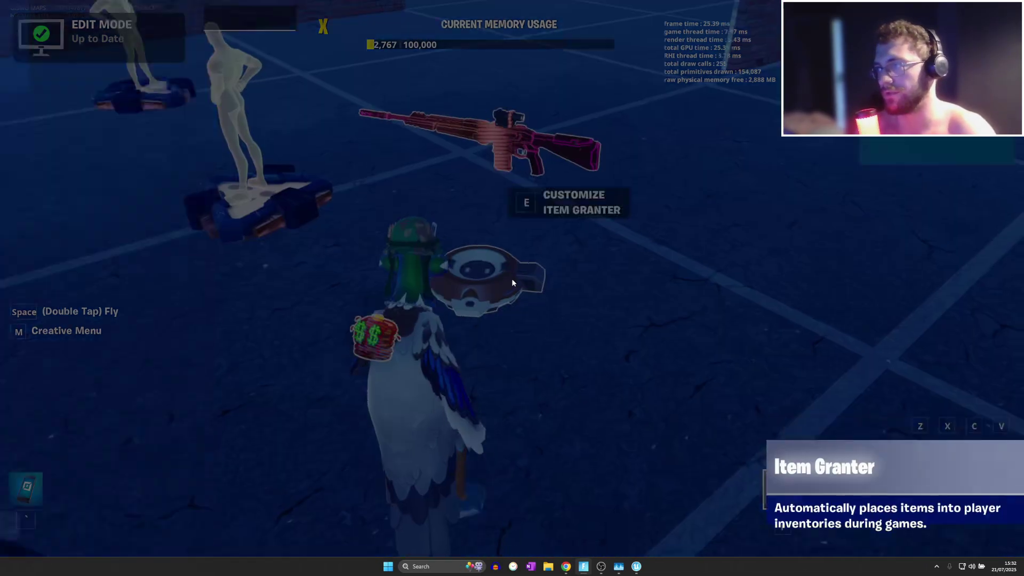
pyautogui.press('e')
pyautogui.click(188, 314)
pyautogui.click(432, 331)
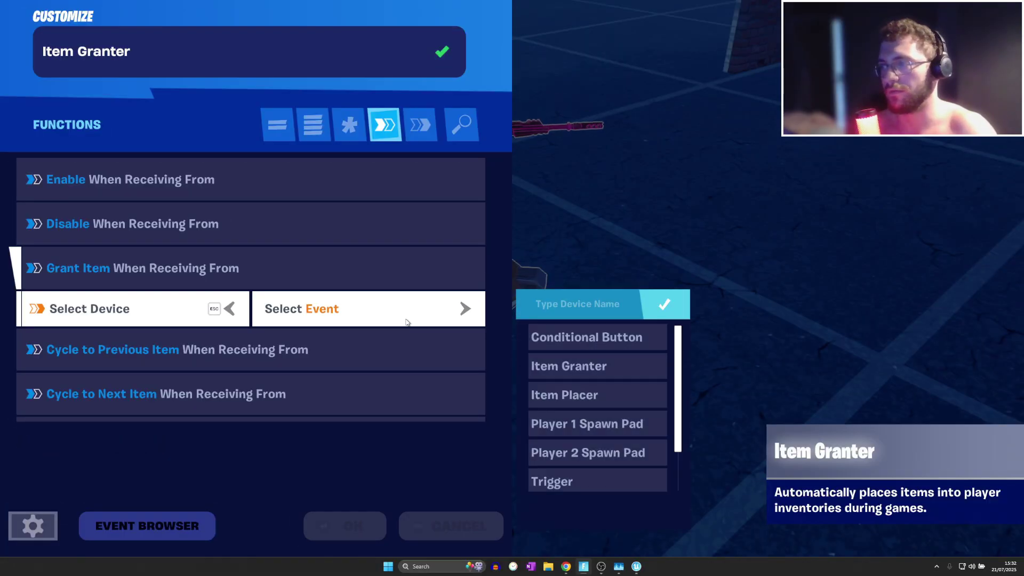
pyautogui.scroll(-2, 580, 371)
pyautogui.click(589, 467)
pyautogui.press('Escape')
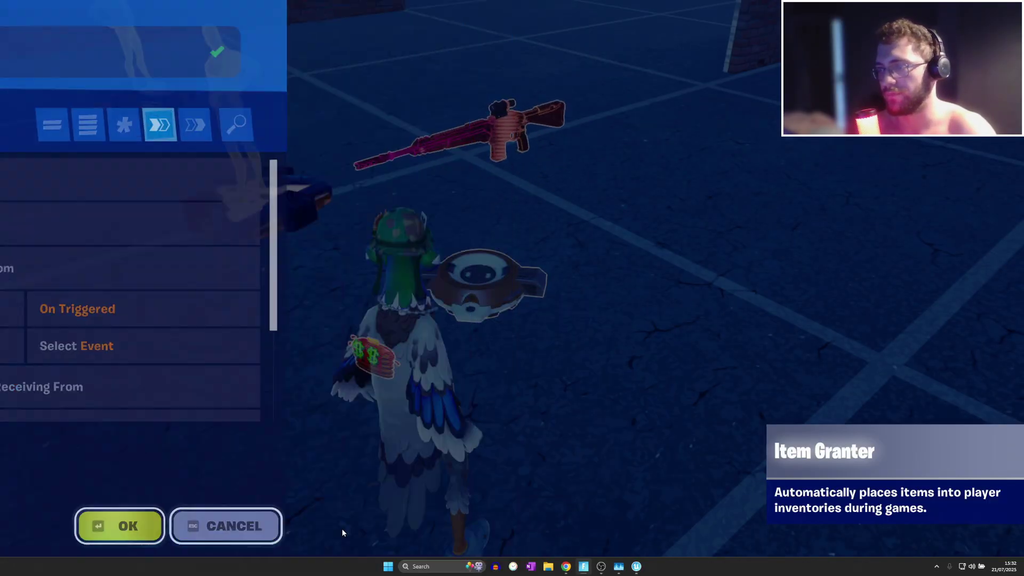
# Copy the arched door wall together with its Lock Device and Conditional Button, and paste the group near the brick wall carrying the Trigger.
pyautogui.press('`')
pyautogui.press('space')
pyautogui.press('space')
pyautogui.press('f')
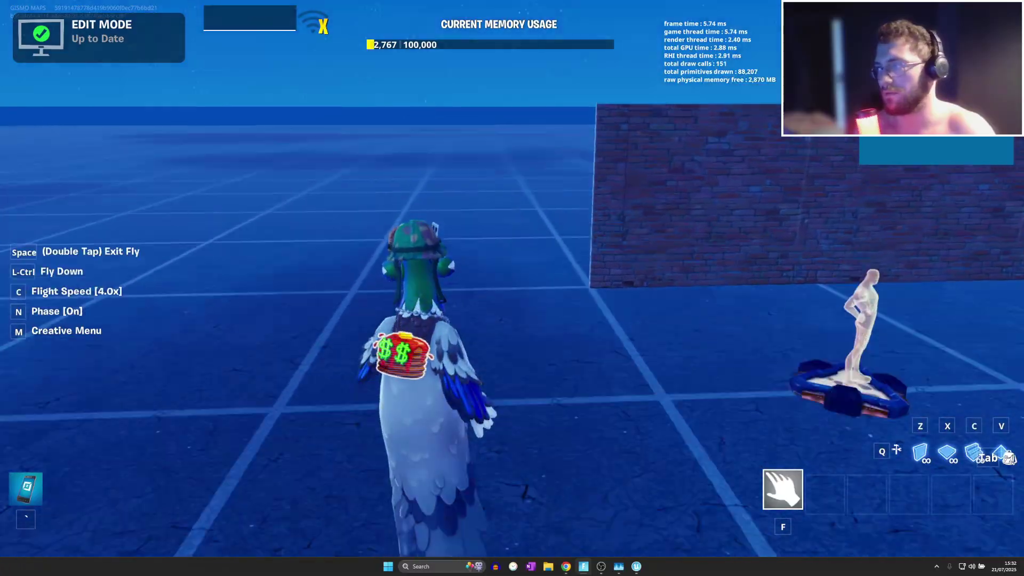
pyautogui.press('`')
pyautogui.press('f')
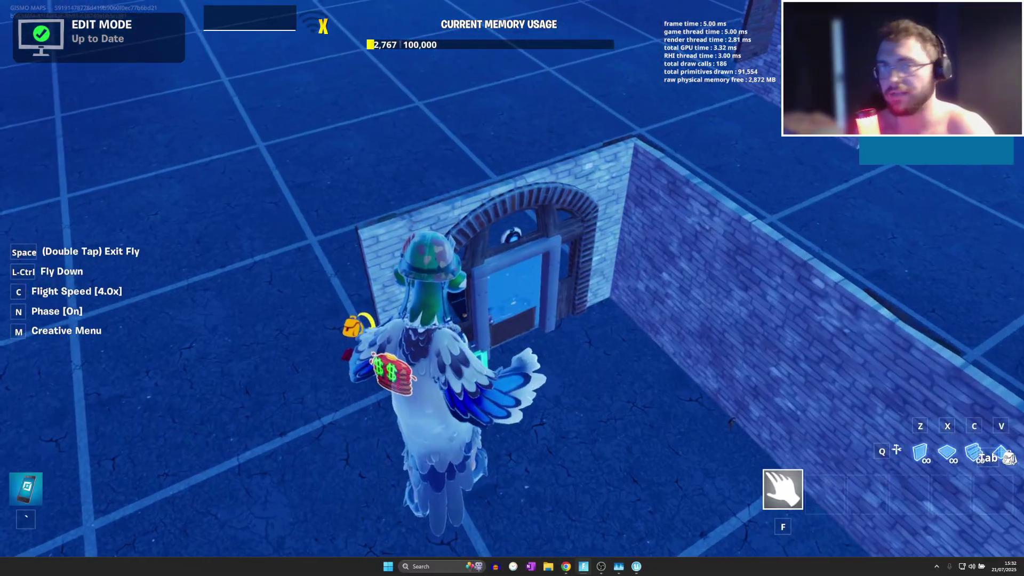
pyautogui.press('`')
pyautogui.press('w')
pyautogui.press('w')
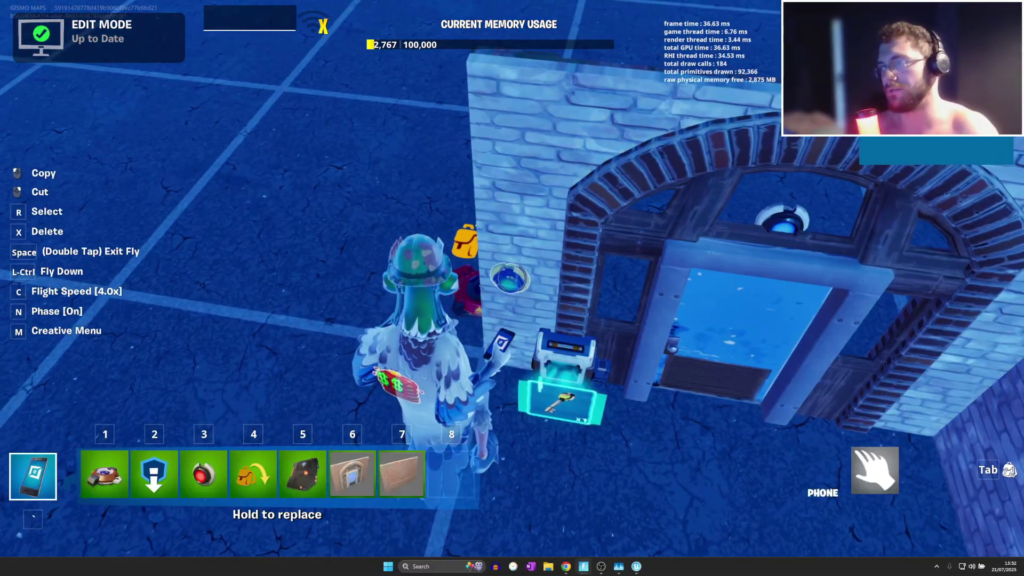
pyautogui.press('r')
pyautogui.press('r')
pyautogui.press('r')
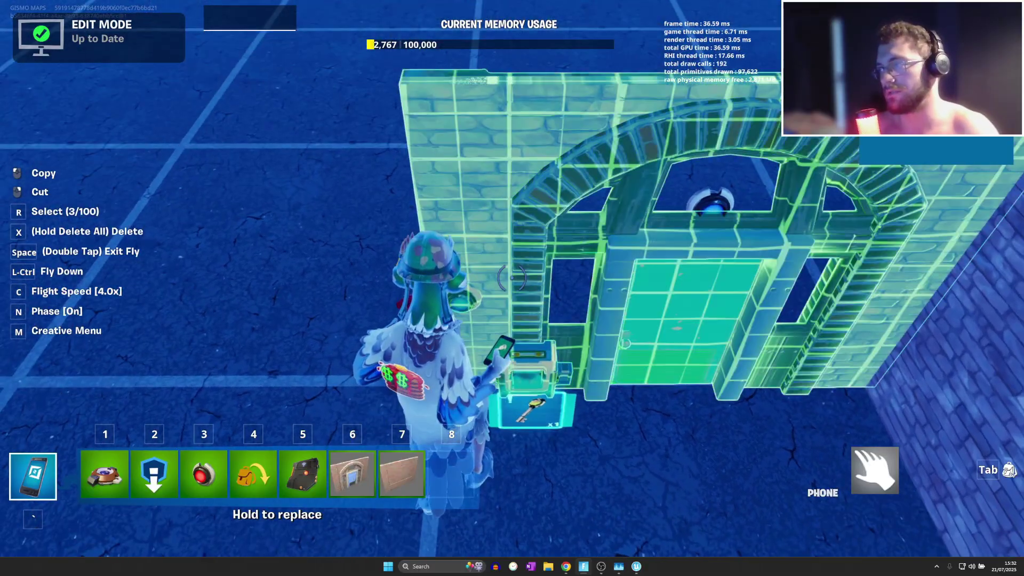
pyautogui.press('s')
pyautogui.press('w')
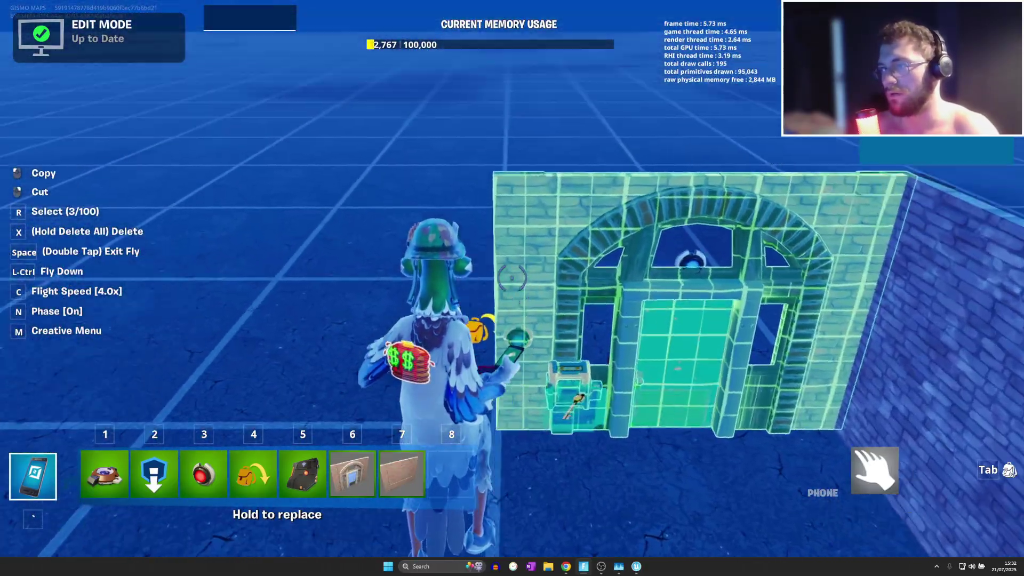
pyautogui.click(511, 278)
pyautogui.press('w')
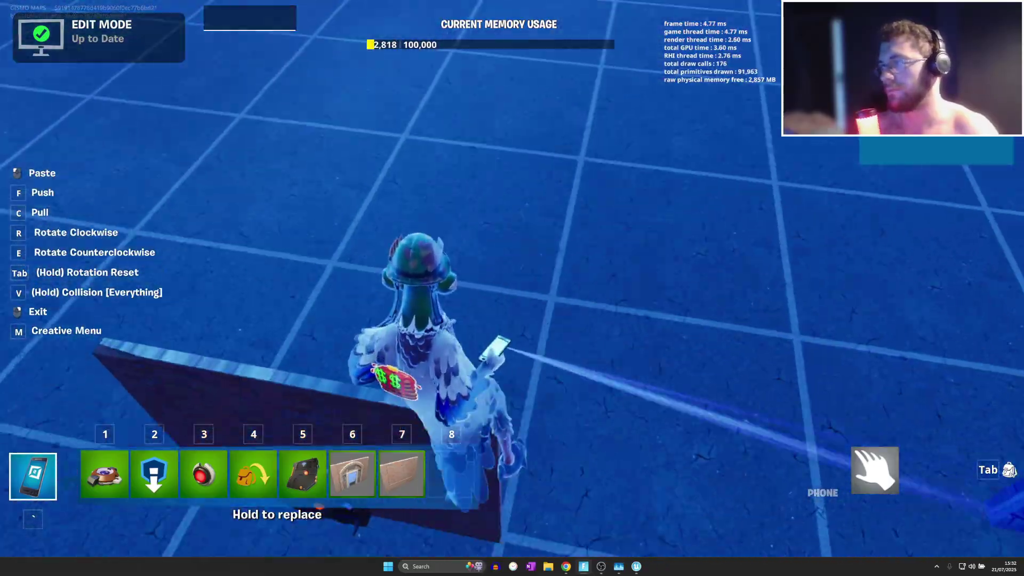
pyautogui.press('f')
pyautogui.press('s')
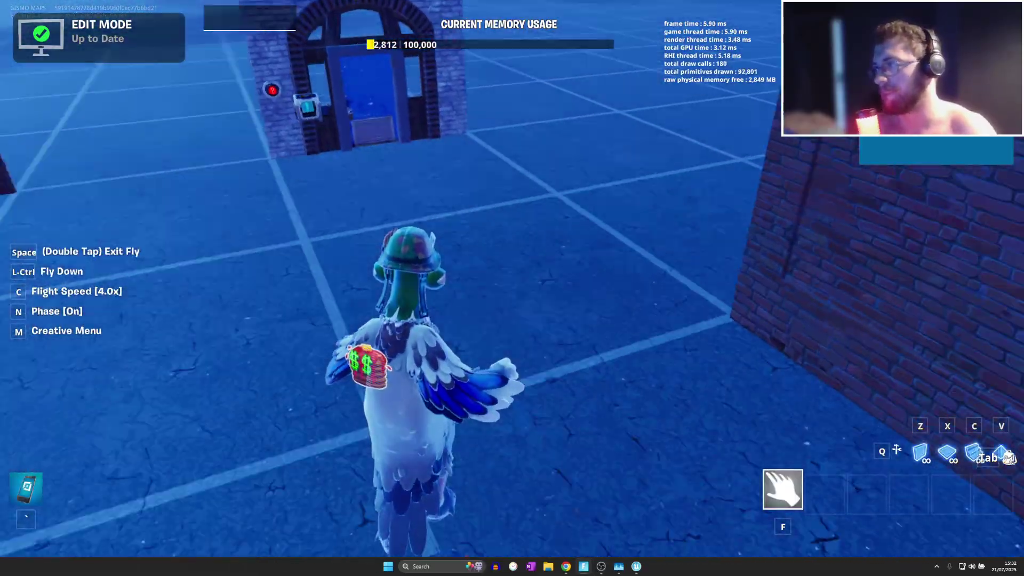
# Delete the Conditional Button2 event from the copied Lock Device's Open function, assign a Trigger instead, and confirm the settings.
pyautogui.press('w')
pyautogui.press('space')
pyautogui.press('space')
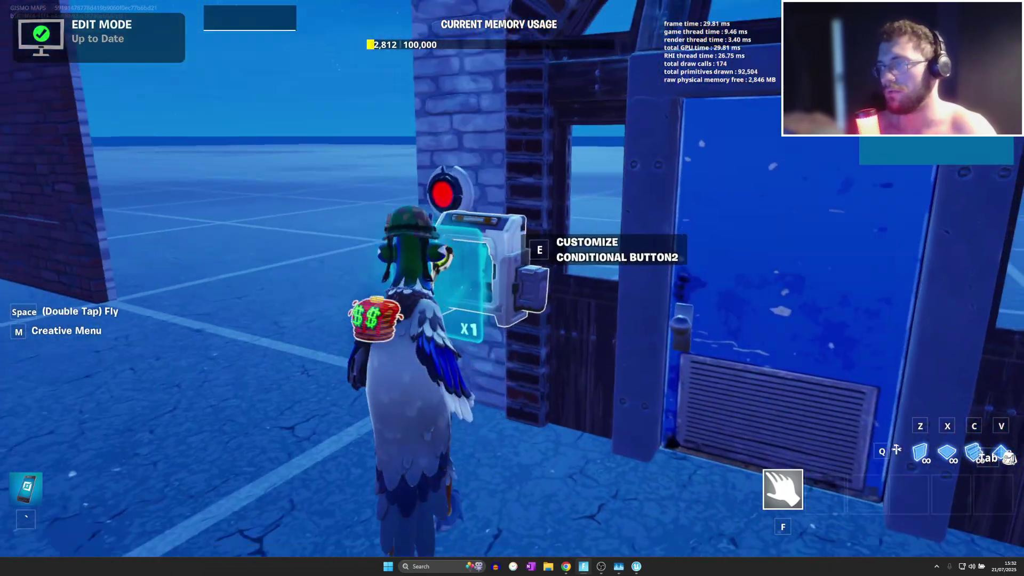
pyautogui.press('e')
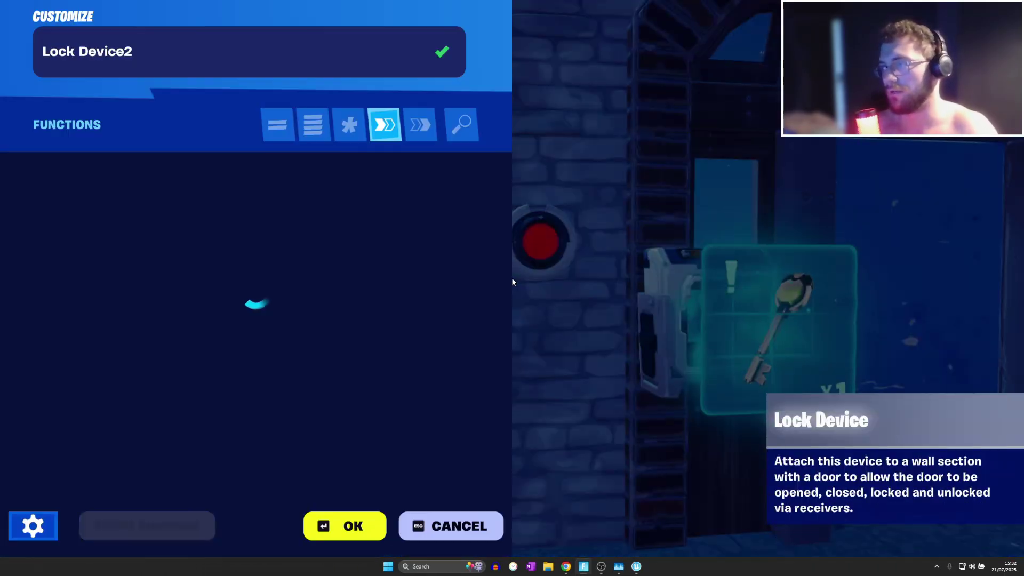
pyautogui.scroll(-2, 306, 311)
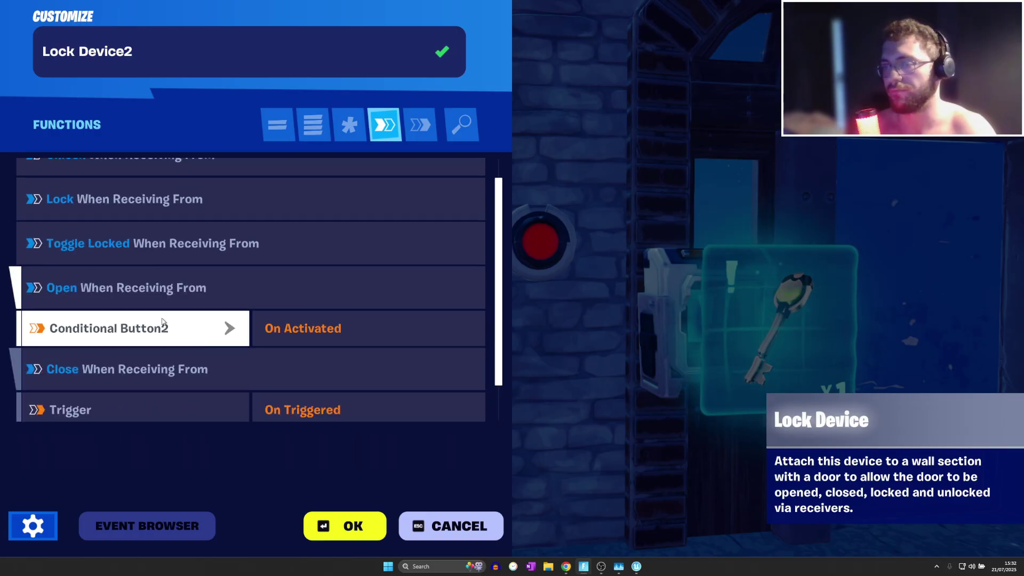
pyautogui.click(150, 288)
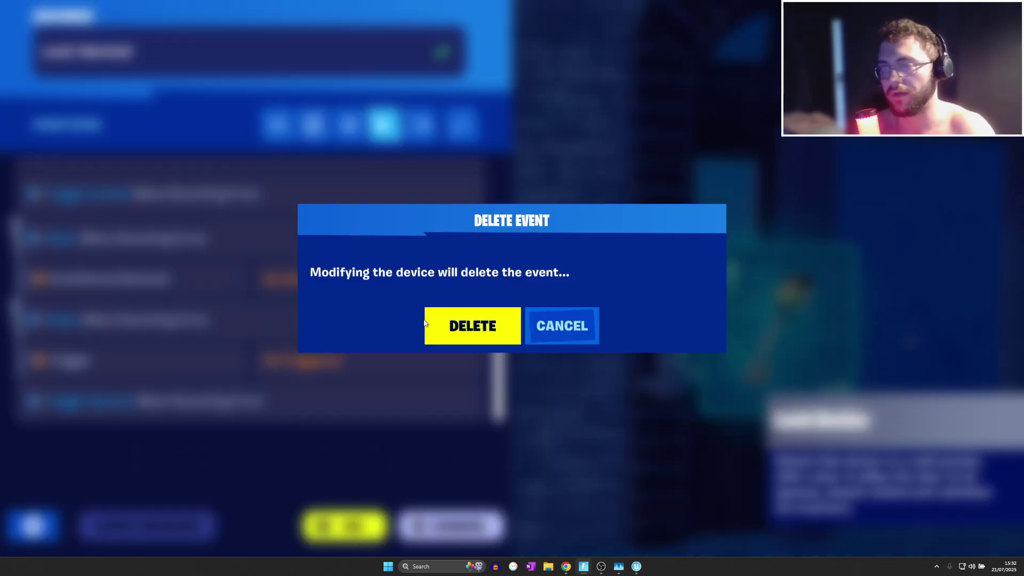
pyautogui.click(495, 326)
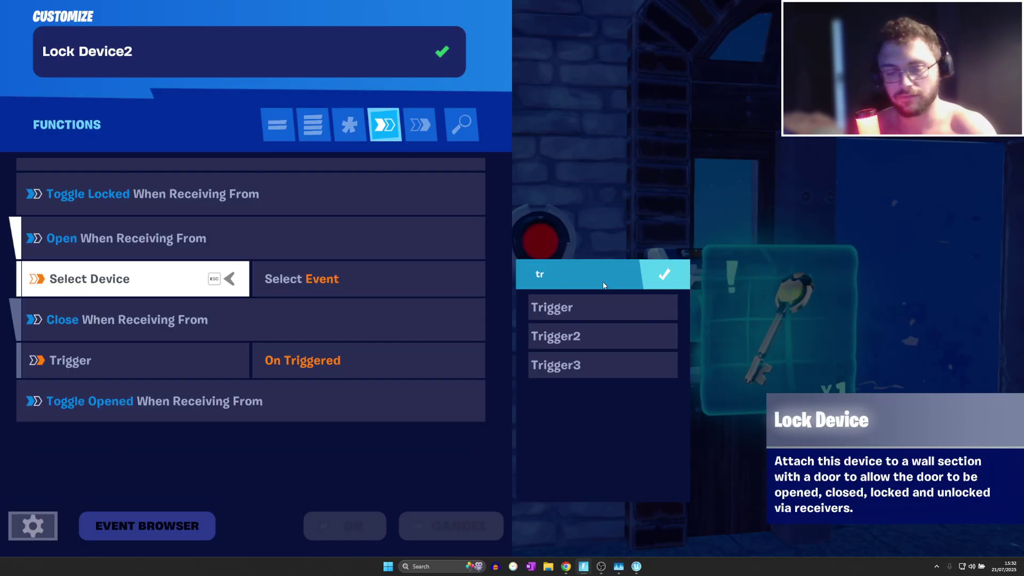
pyautogui.click(357, 522)
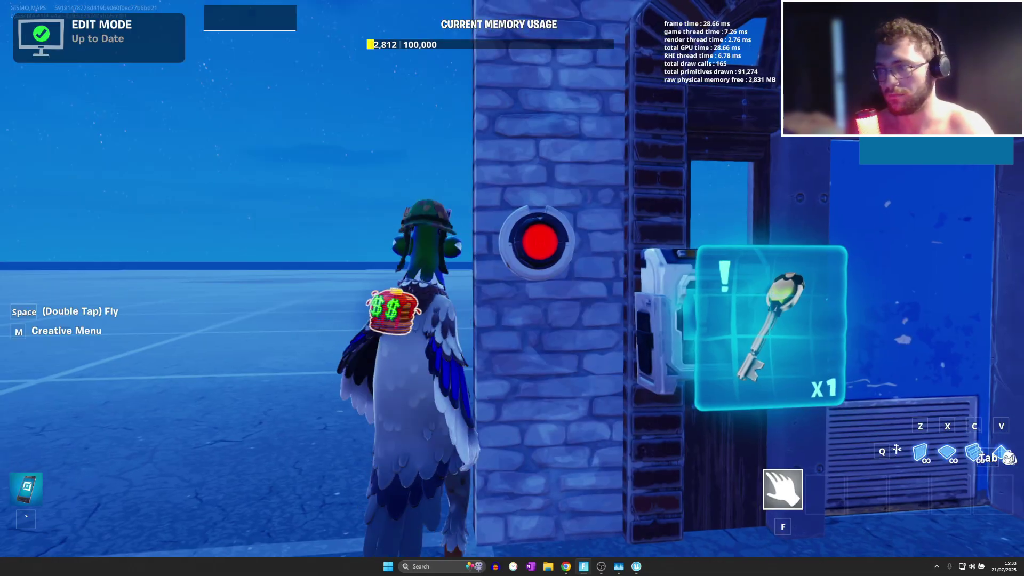
pyautogui.press('w')
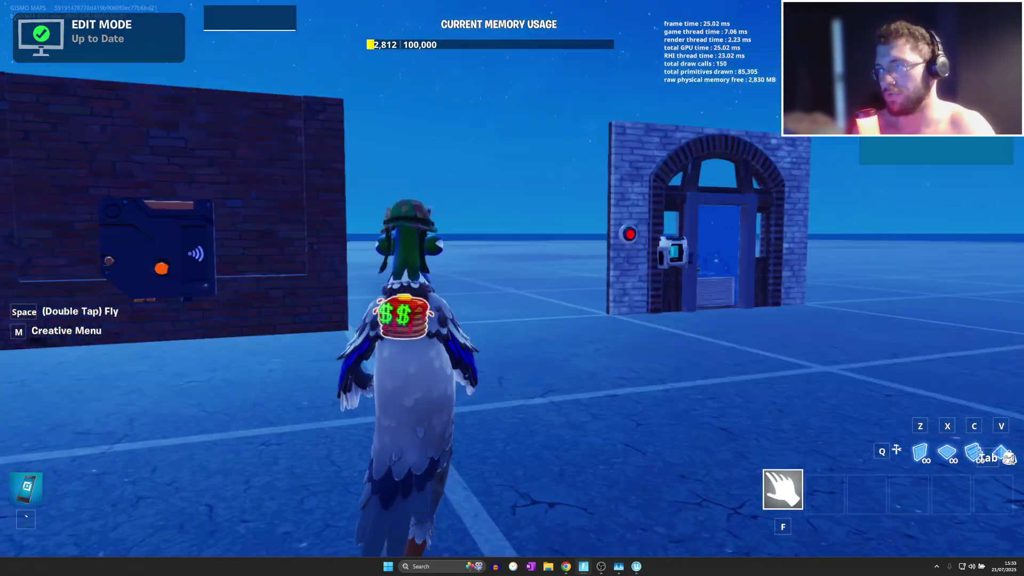
# Start the game, walk over the ground Trigger beside the Item Granter and draw the granted Unstable Thunderclap DMR.
pyautogui.press('w')
pyautogui.press('w')
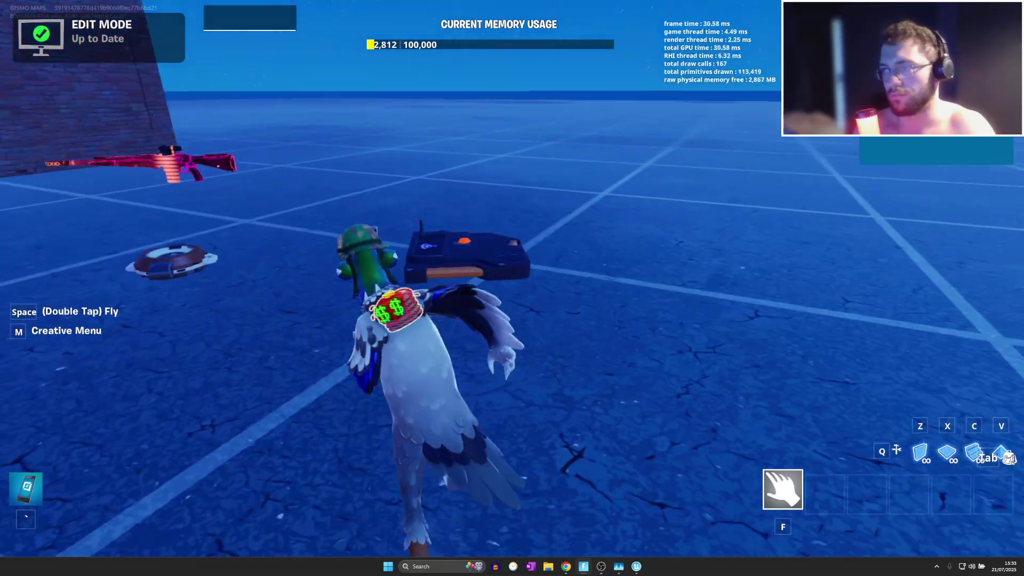
pyautogui.press('Escape')
pyautogui.click(805, 317)
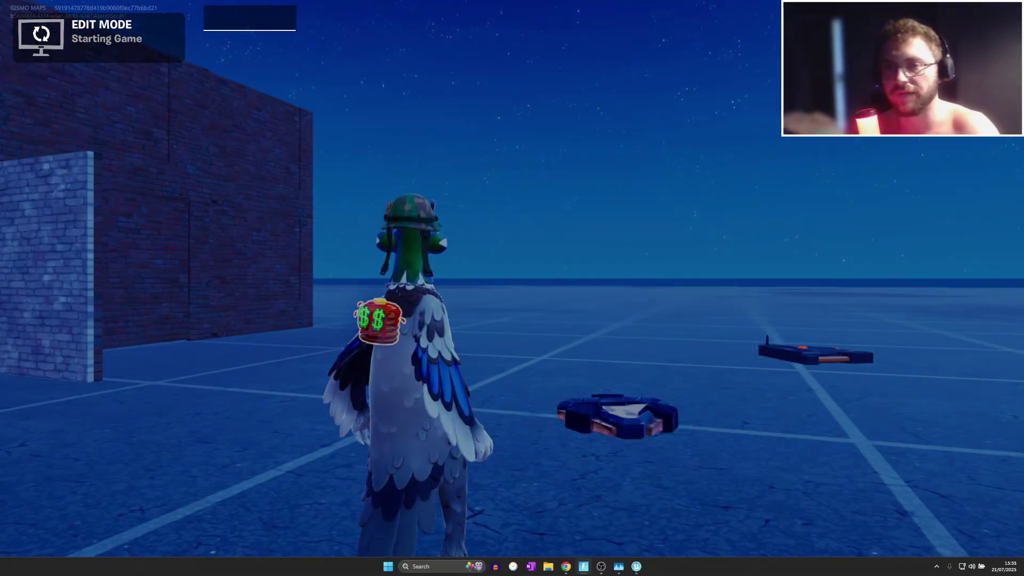
pyautogui.press('w')
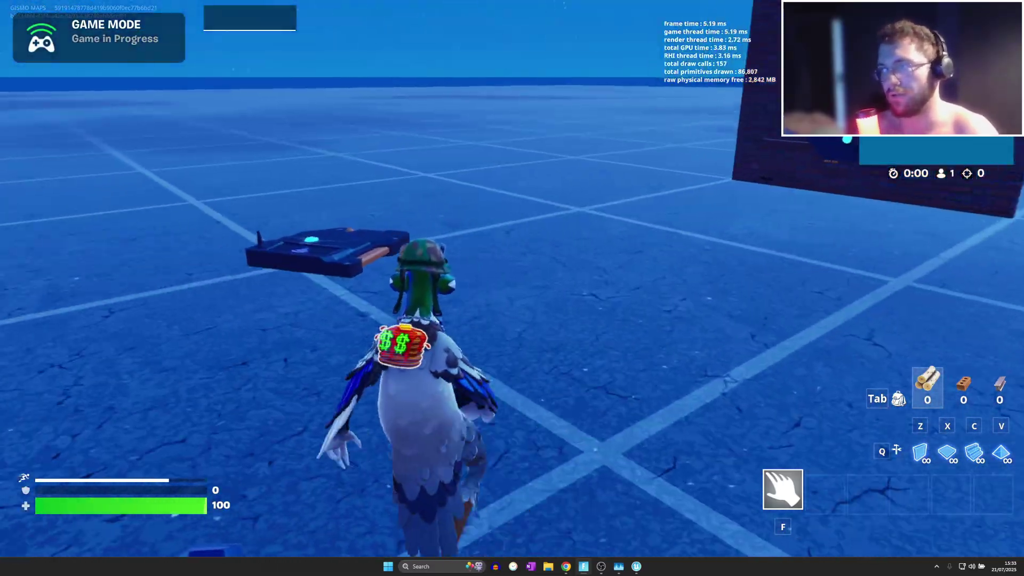
pyautogui.press('1')
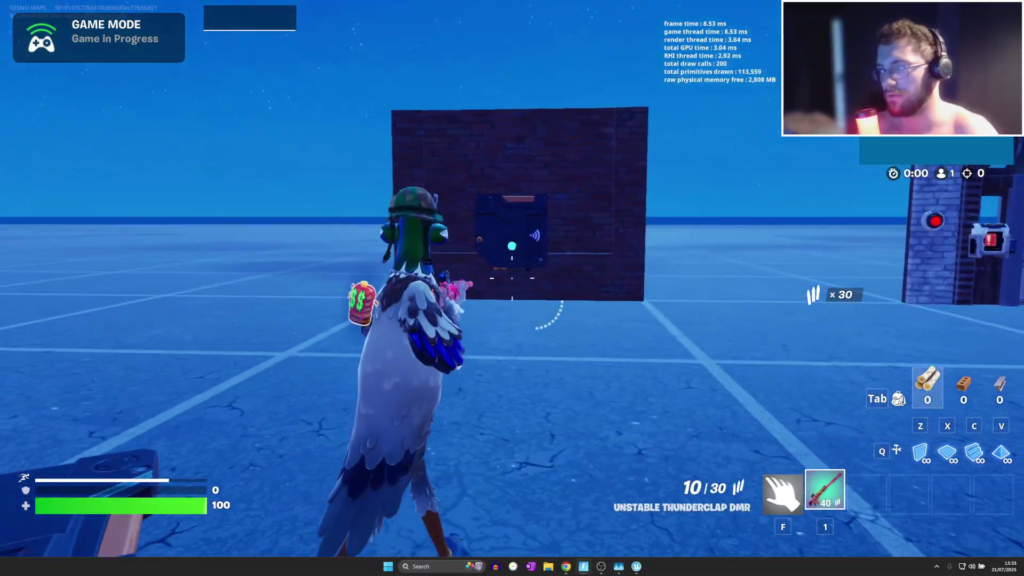
# Shoot the Trigger on the brick wall and run to the arched door to test whether it opens.
pyautogui.click(512, 288)
pyautogui.press('w')
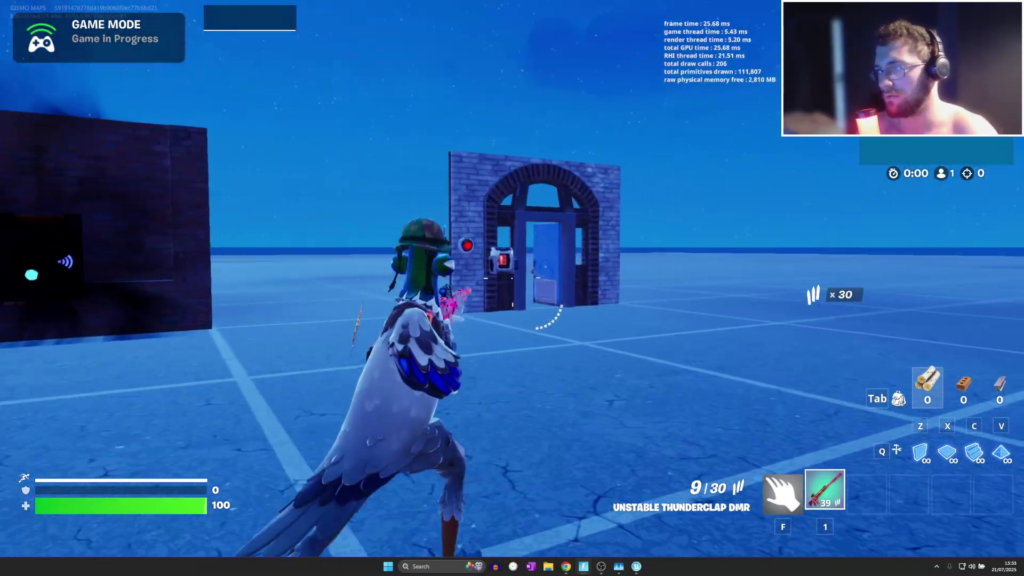
pyautogui.rightClick(512, 288)
pyautogui.click(512, 288)
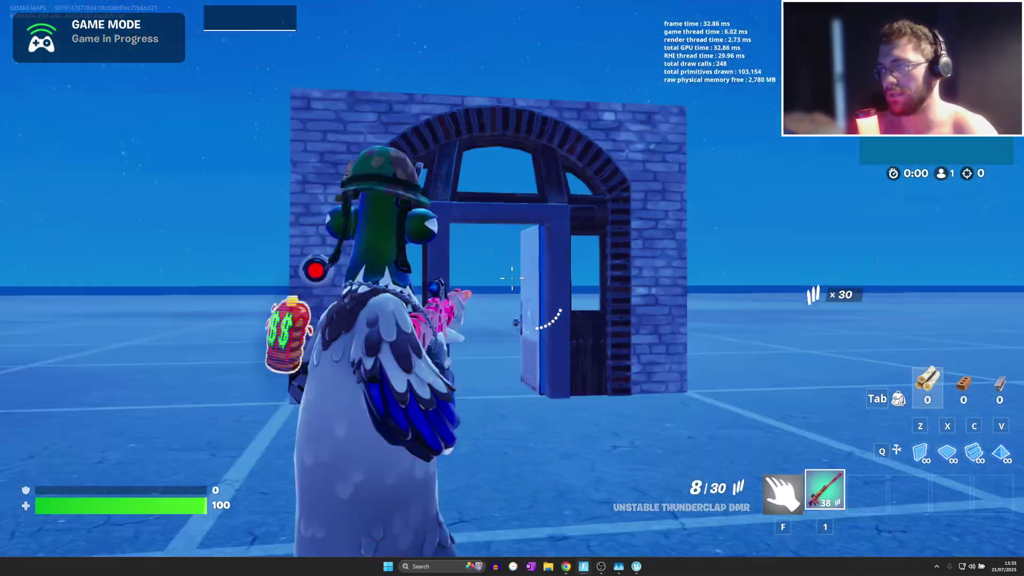
pyautogui.click(511, 287)
pyautogui.press('w')
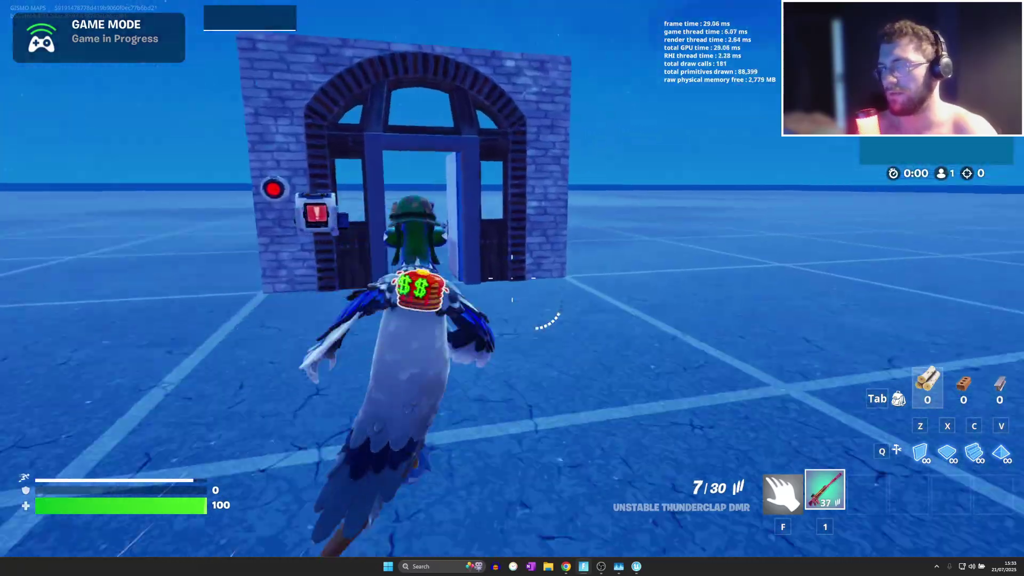
# Inspect the key-operated door and the exit Trigger behind it during the playtest, and end the game.
pyautogui.press('w')
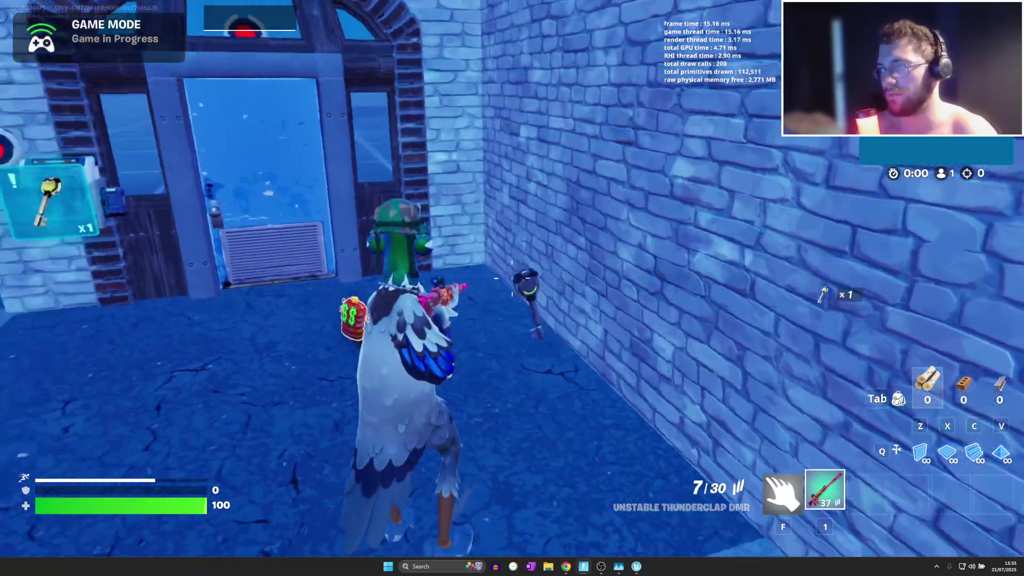
pyautogui.press('w')
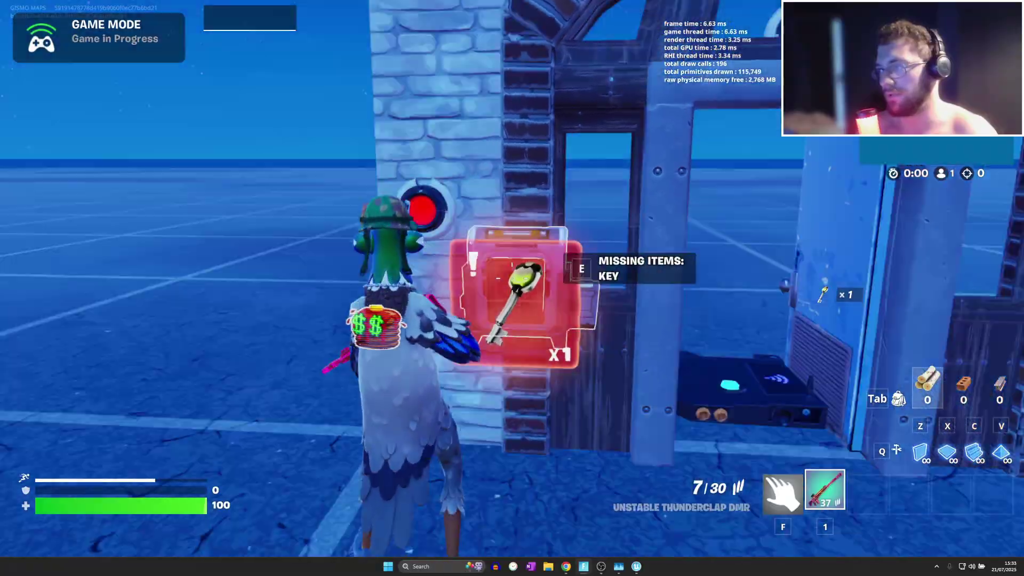
pyautogui.press('w')
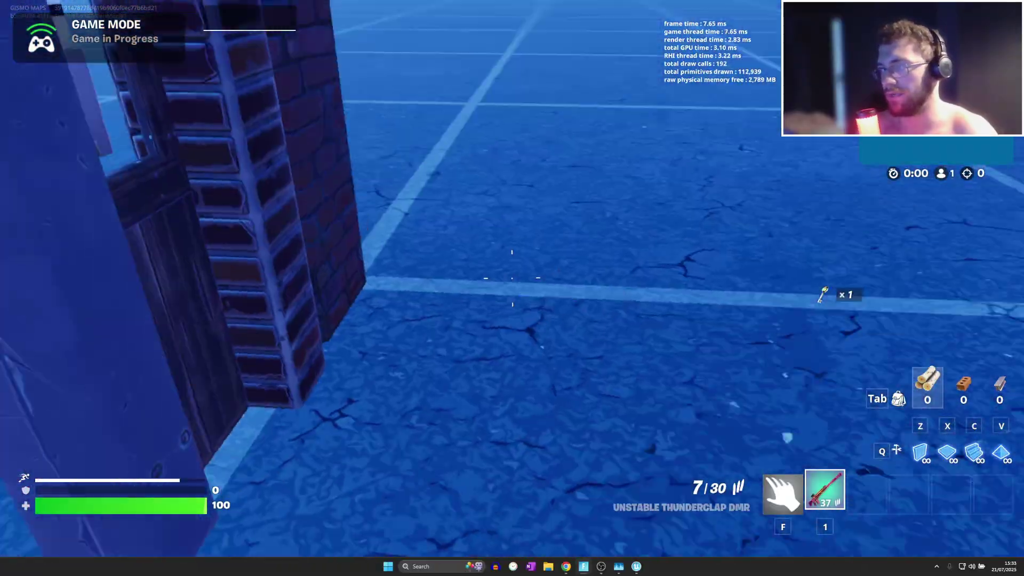
pyautogui.press('s')
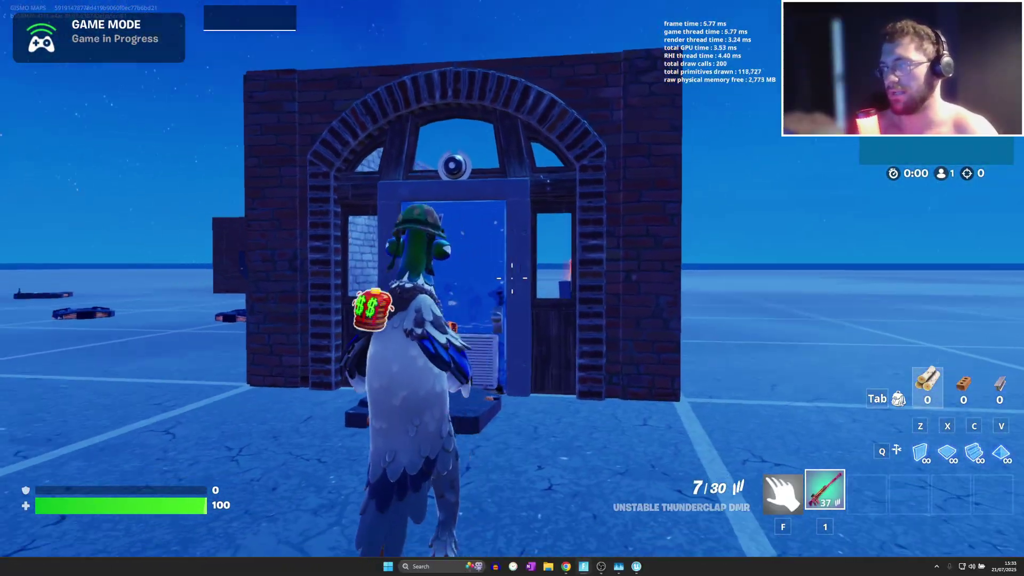
pyautogui.press('w')
pyautogui.press('Escape')
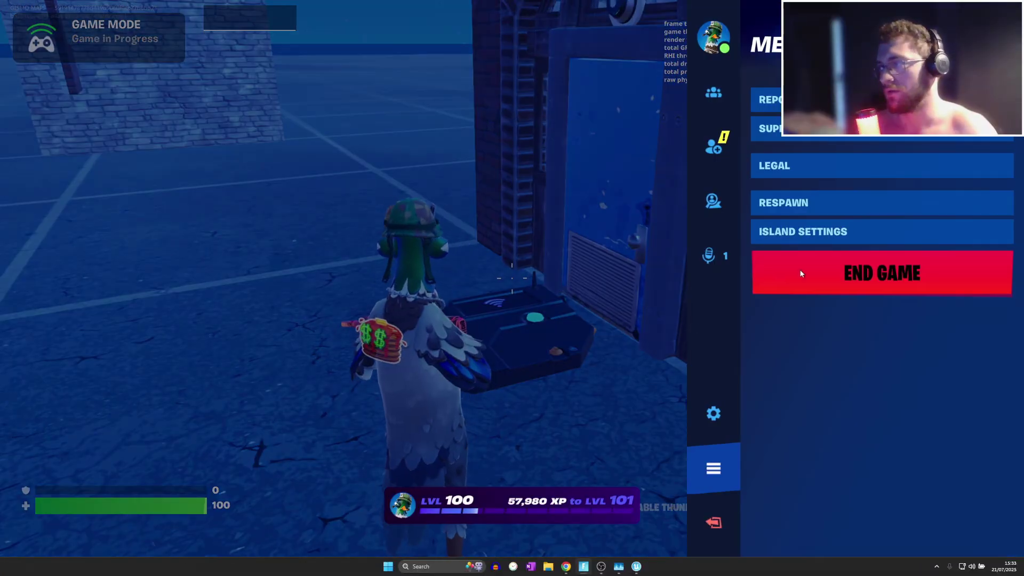
# Switch to the Unreal editor and set the Item Remover's Affected Objects to All Objects.
pyautogui.hotkey('alt', 'Tab')
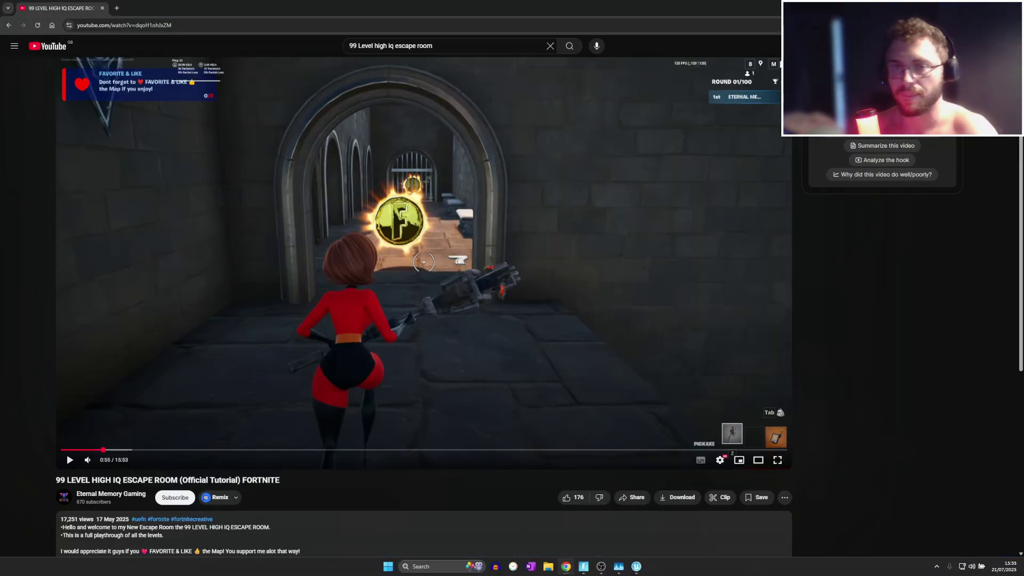
pyautogui.hotkey('alt', 'Tab')
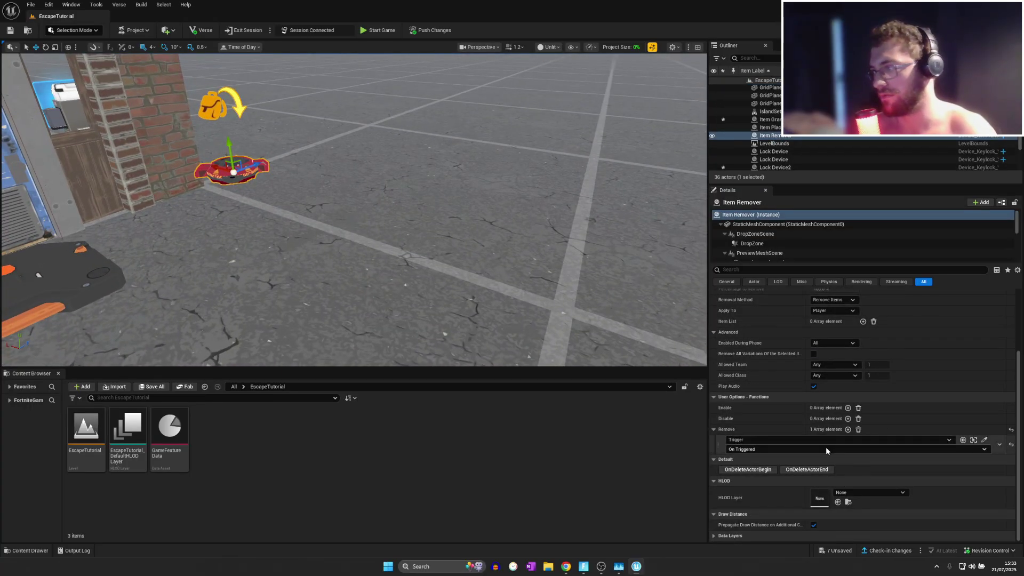
pyautogui.scroll(3, 824, 447)
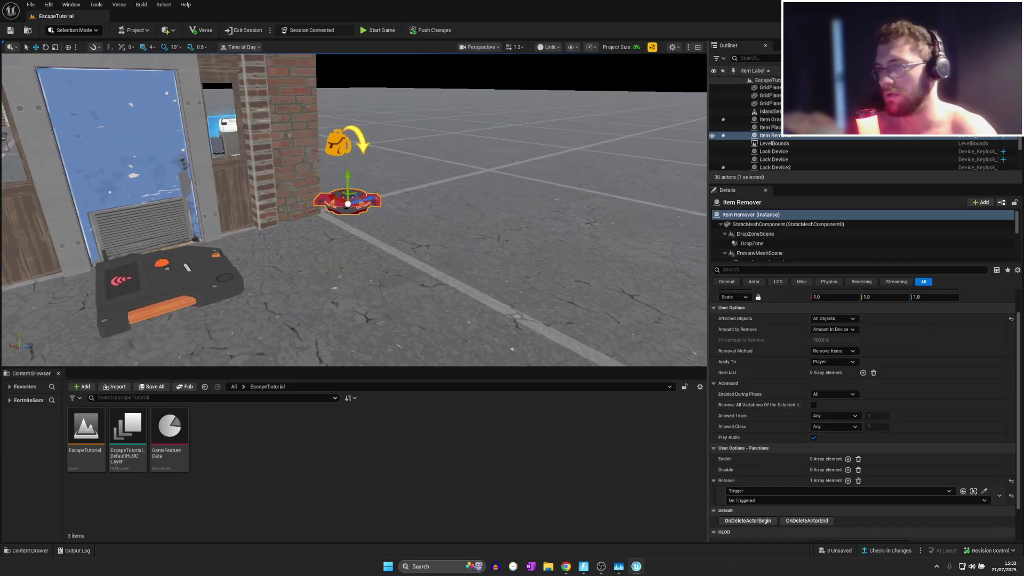
# Return to Fortnite and look over the door walls, Item Granter, spawn pad and free ground around the existing levels.
pyautogui.click(590, 569)
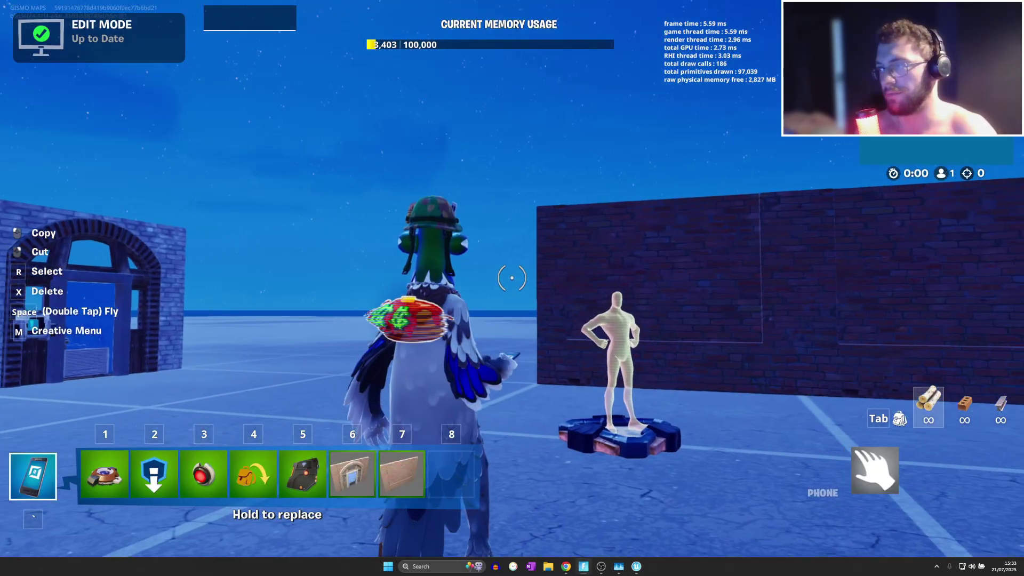
pyautogui.press('w')
pyautogui.press('space')
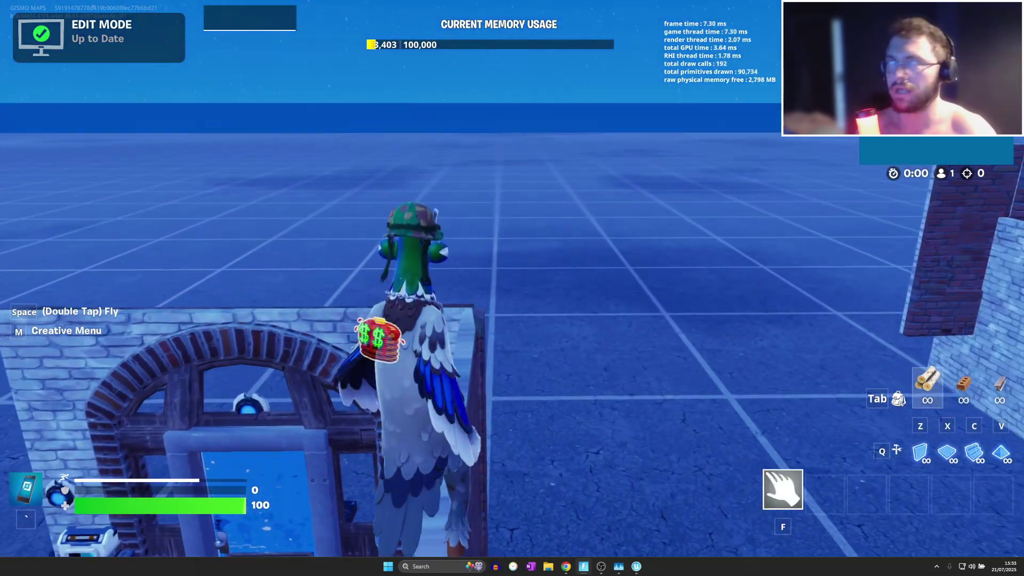
pyautogui.press('w')
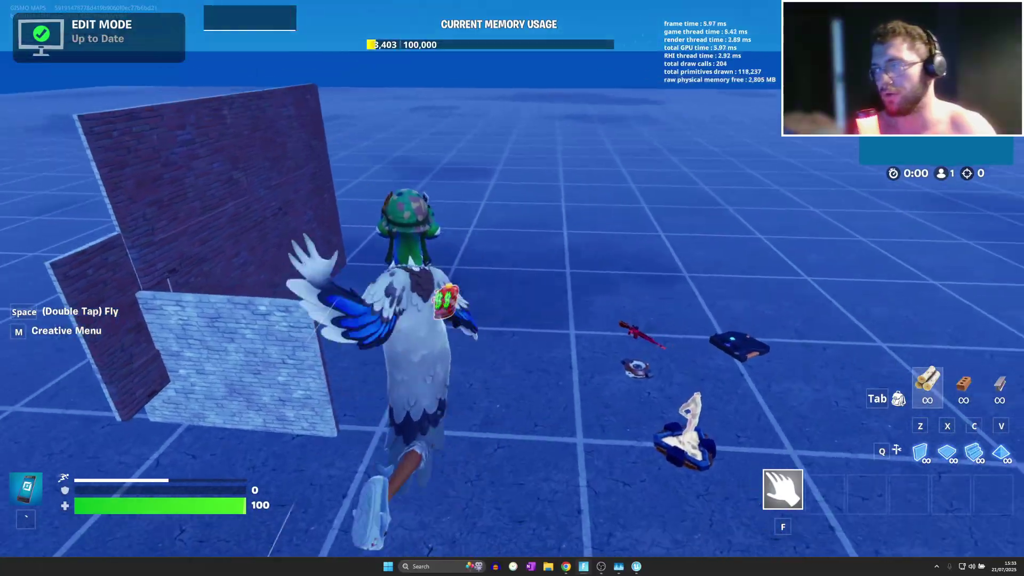
pyautogui.press('w')
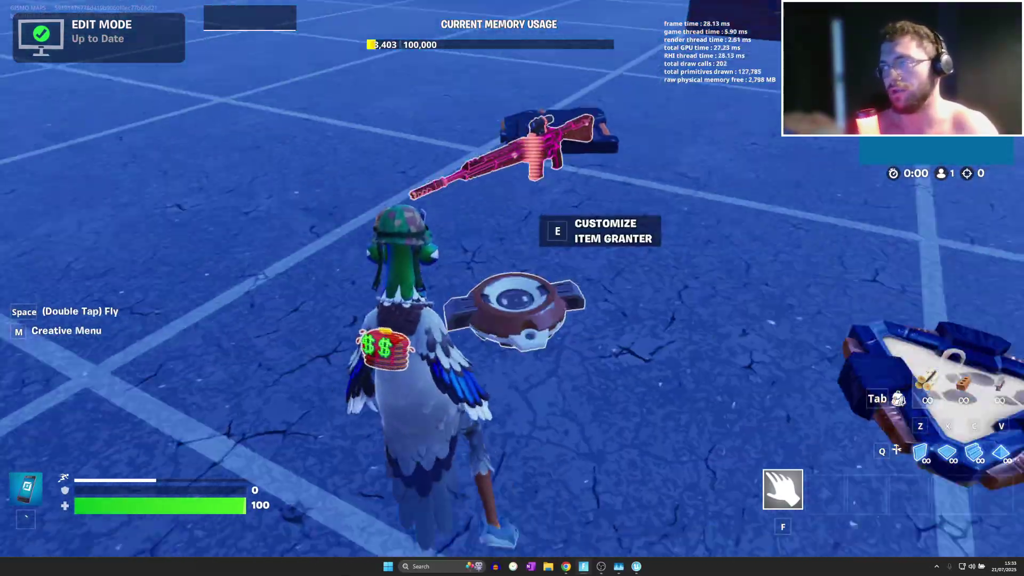
pyautogui.press('w')
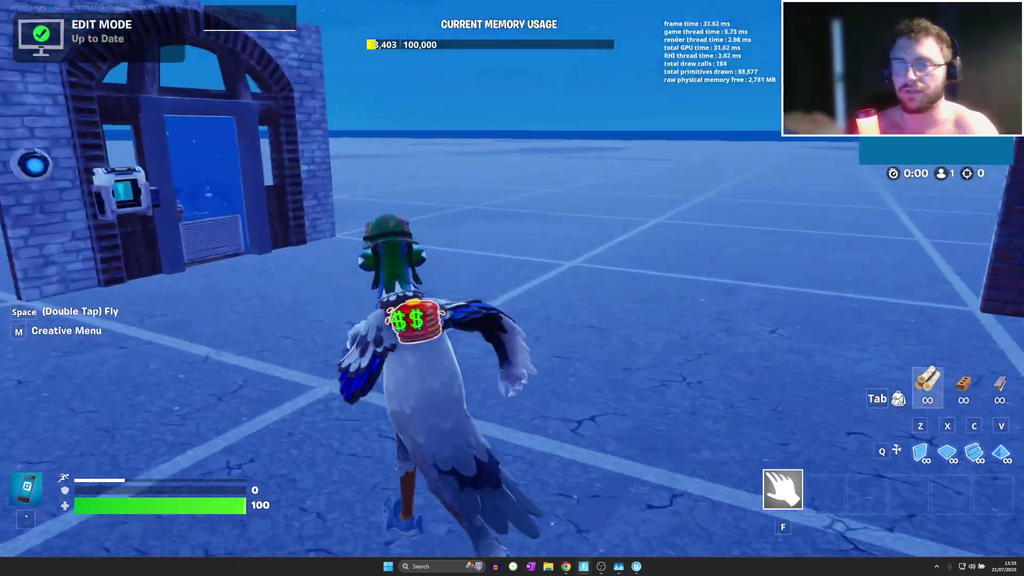
pyautogui.press('w')
pyautogui.press('space')
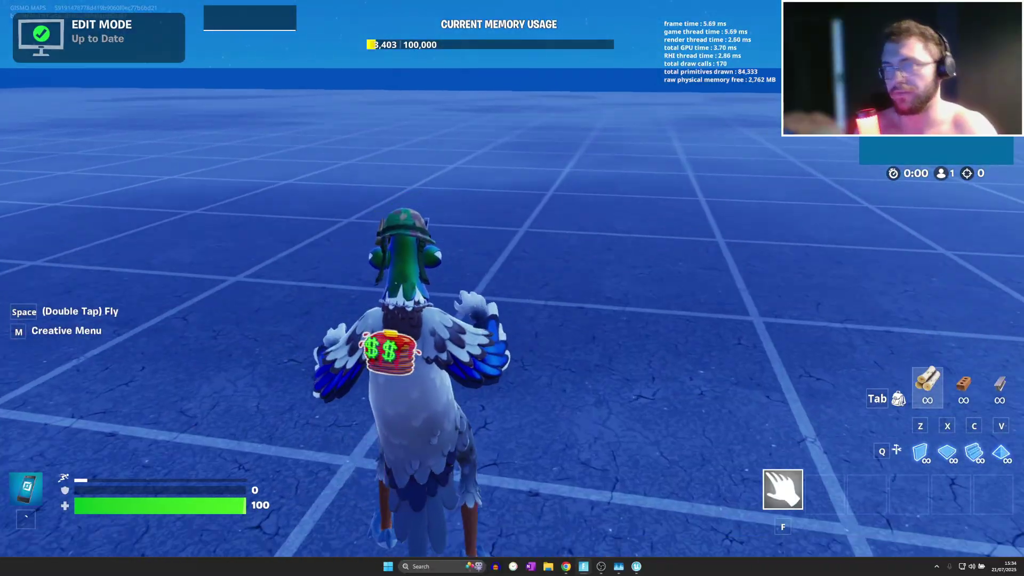
# Check the brick door wall's details in the Unreal editor and watch the reference escape-room video, pausing at the Prop-o-matic level.
pyautogui.hotkey('alt', 'Tab')
pyautogui.hotkey('alt', 'Tab')
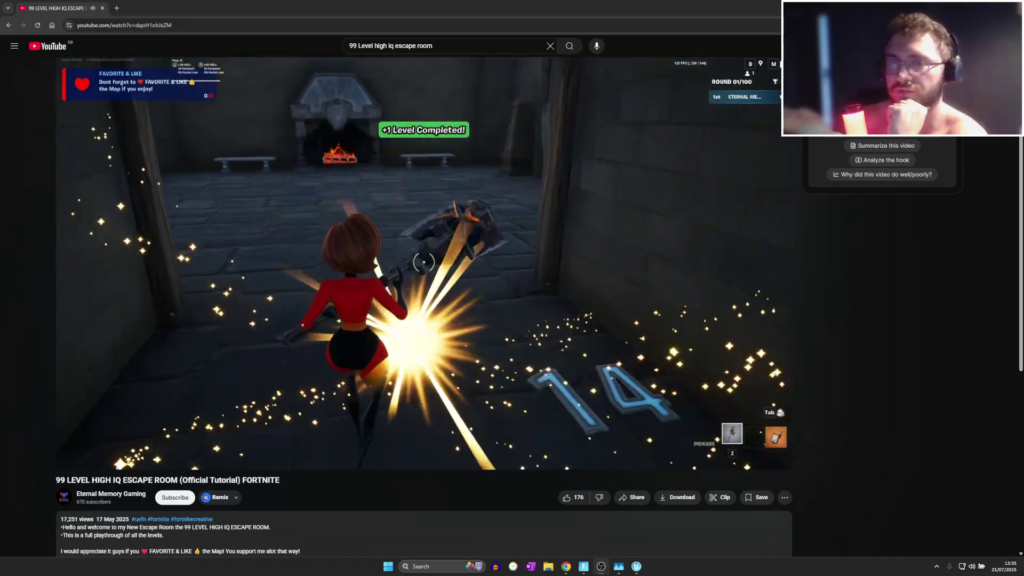
pyautogui.click(635, 567)
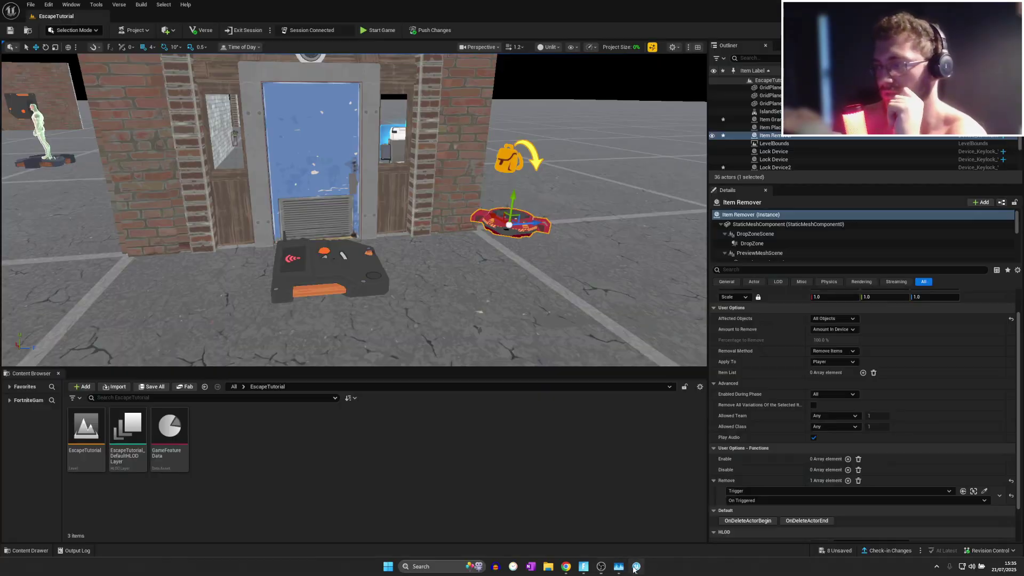
pyautogui.click(463, 186)
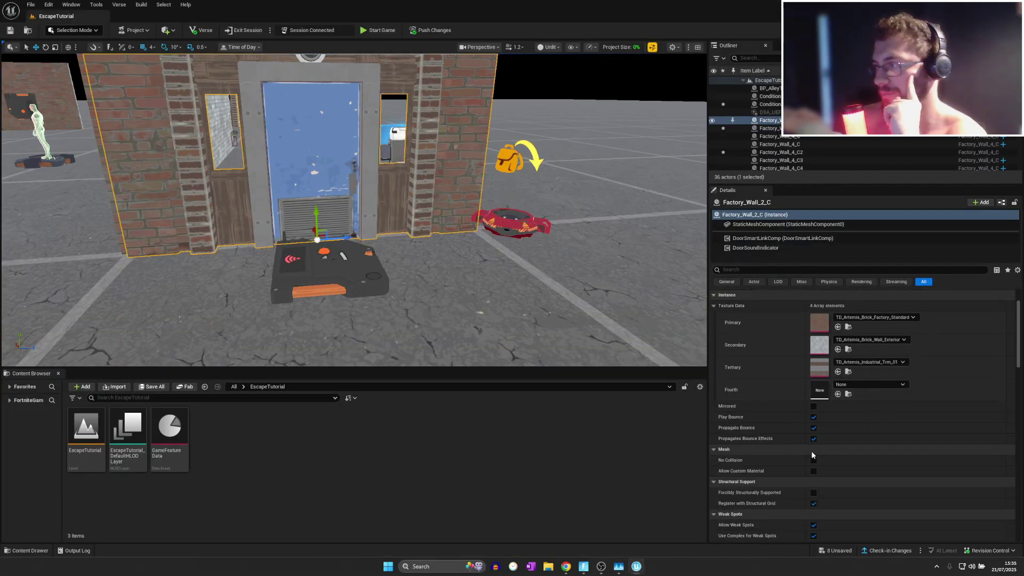
pyautogui.click(571, 566)
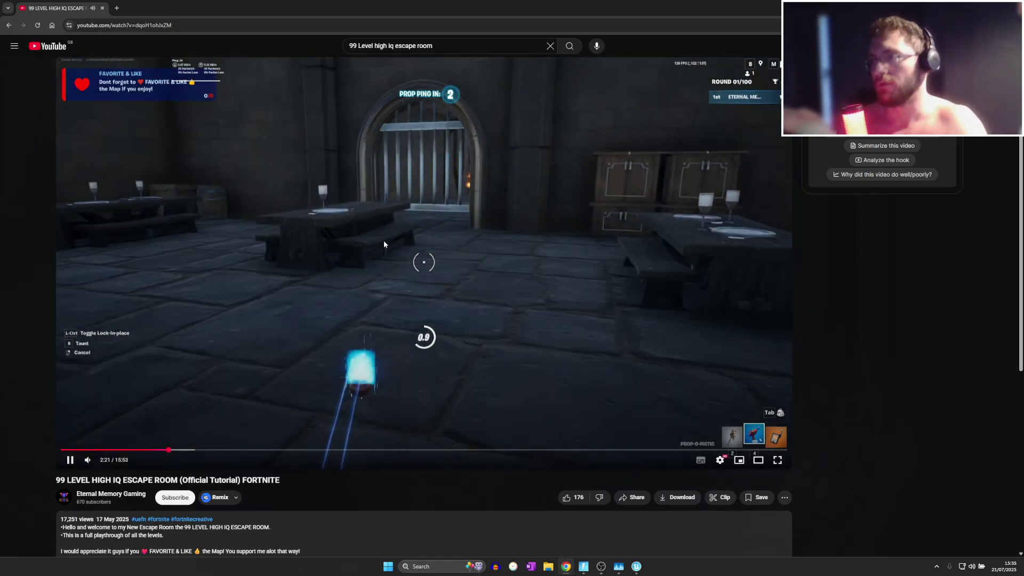
pyautogui.click(439, 241)
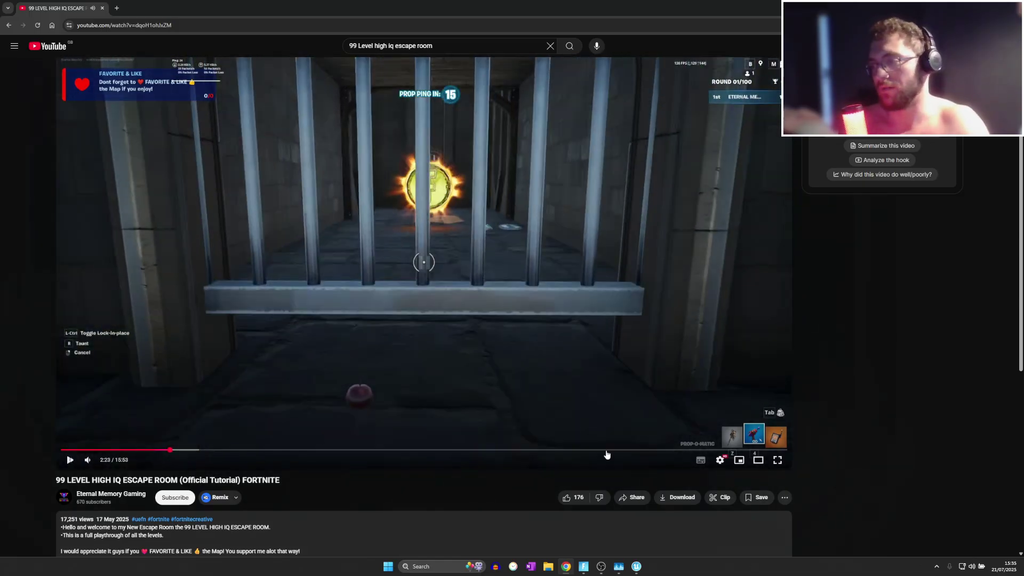
# Switch to Fortnite, copy the wooden crate beside the tall brick walls with the phone and paste it there.
pyautogui.click(584, 566)
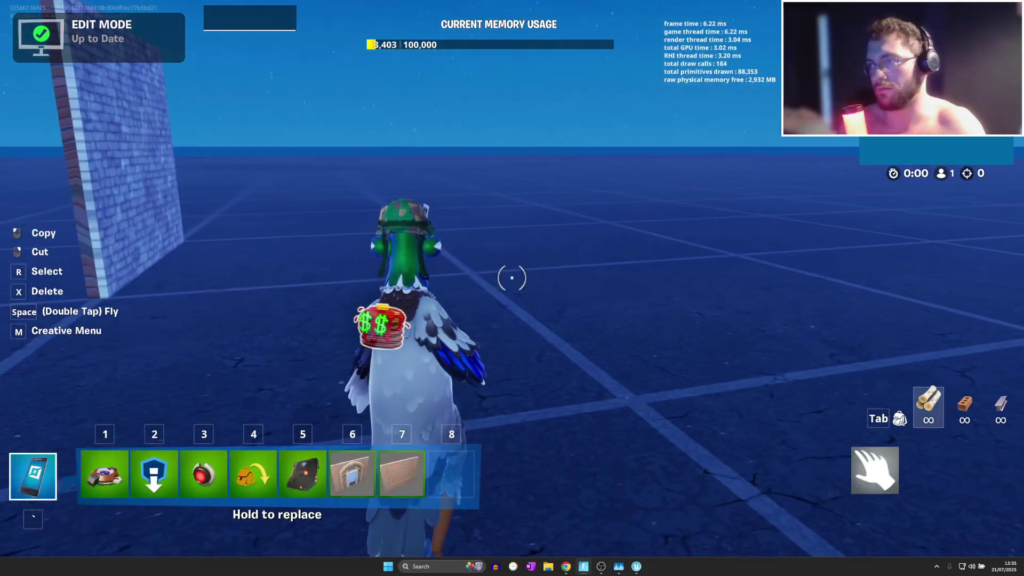
pyautogui.press('space')
pyautogui.press('space')
pyautogui.press('w')
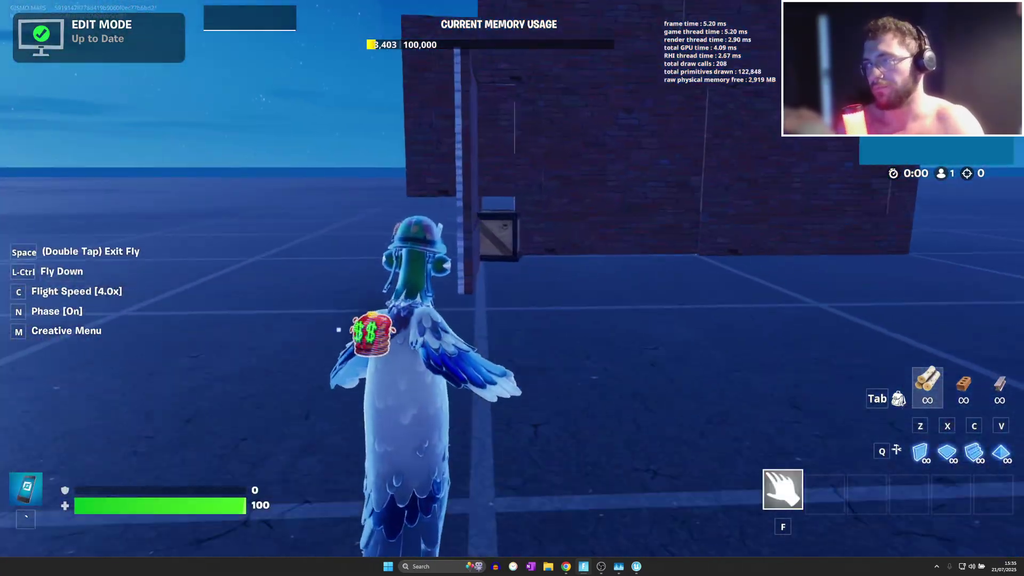
pyautogui.press('`')
pyautogui.click(512, 278)
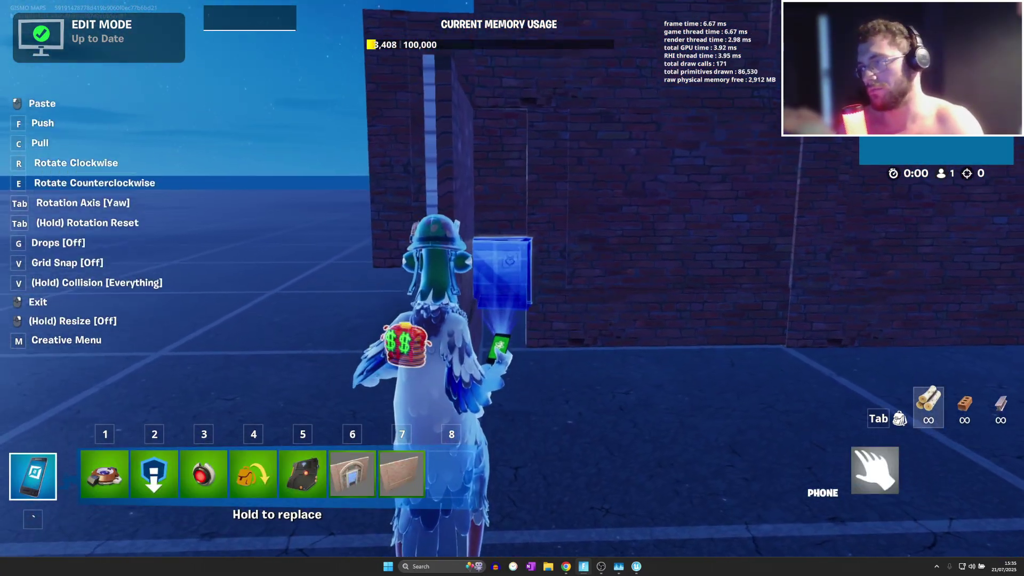
pyautogui.click(512, 278)
pyautogui.press('f')
pyautogui.press('space')
pyautogui.press('space')
pyautogui.press('w')
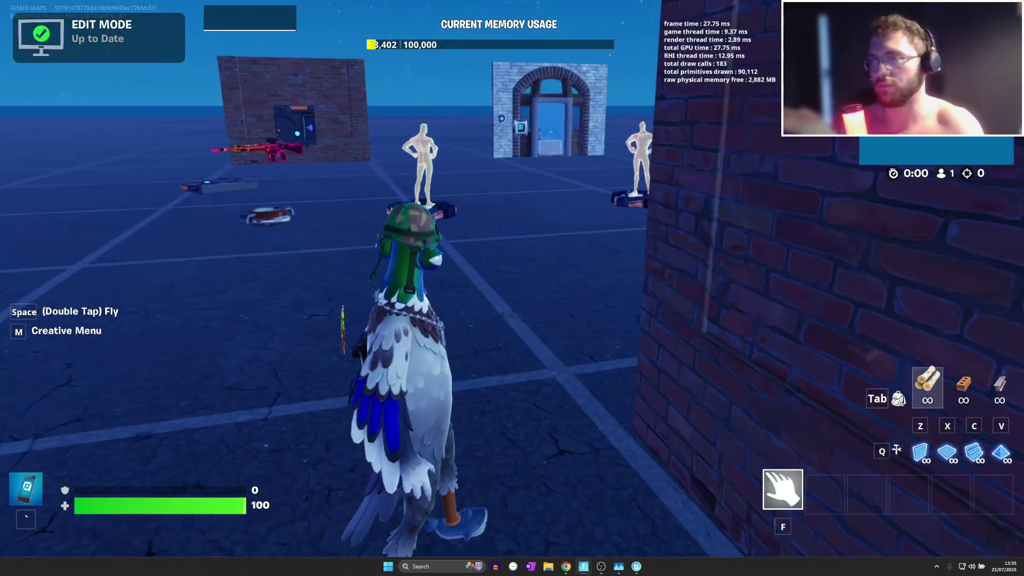
# Search the creative content for "prop" and equip the Prop-o-matic from the Items category.
pyautogui.press('Escape')
pyautogui.click(178, 21)
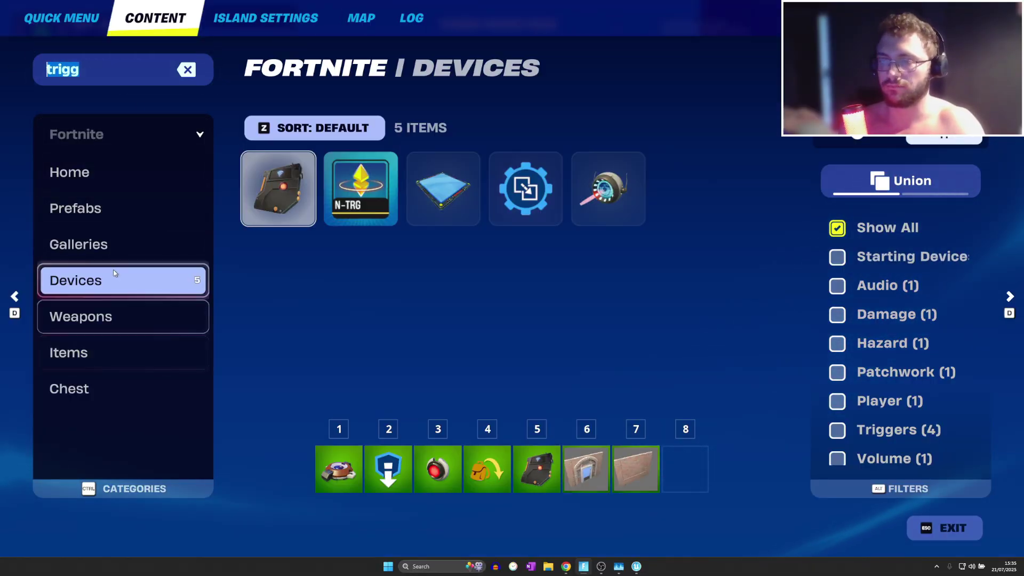
pyautogui.write('prop')
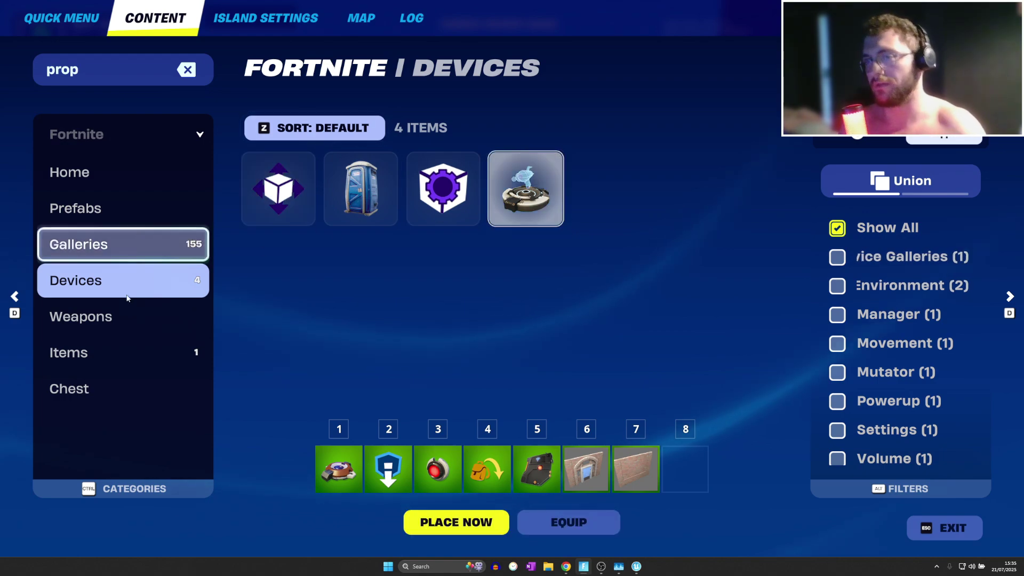
pyautogui.click(108, 351)
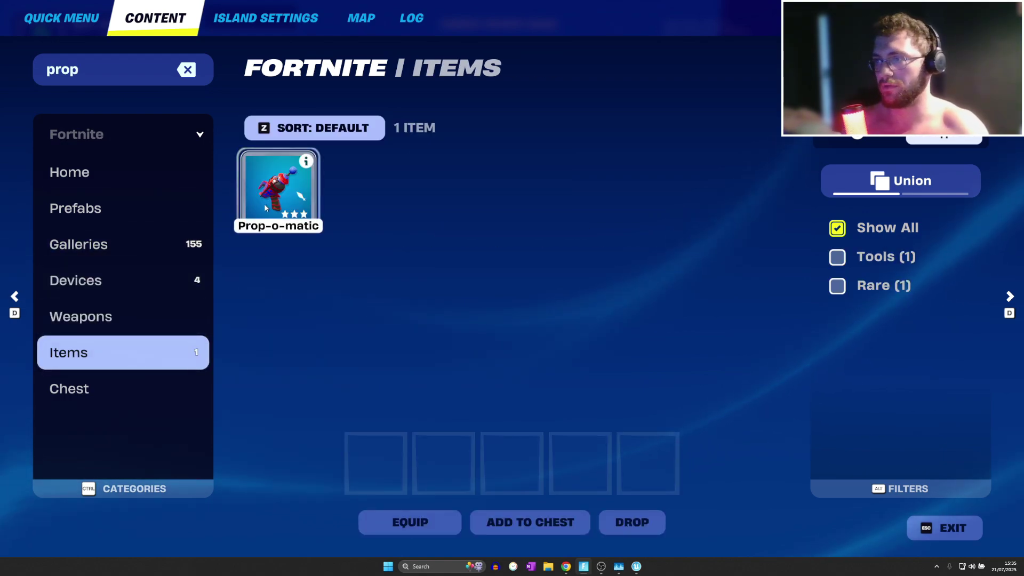
pyautogui.press('Escape')
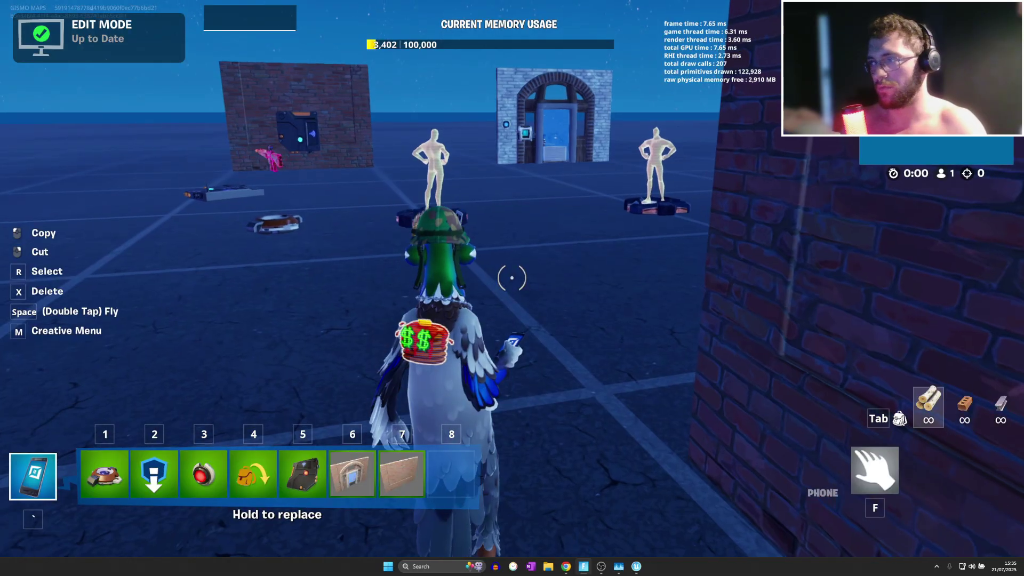
pyautogui.press('w')
pyautogui.press('`')
pyautogui.press('`')
pyautogui.press('`')
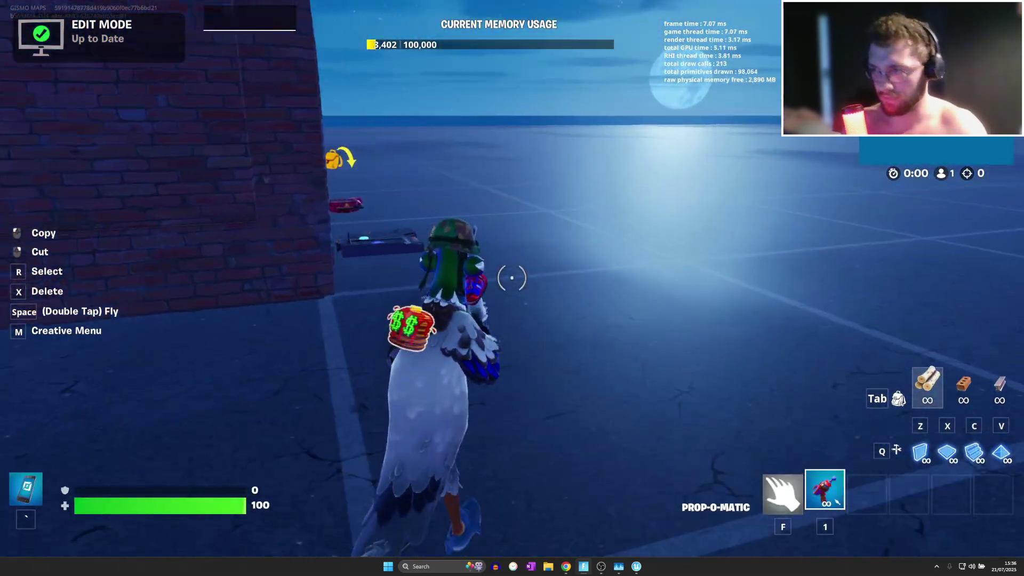
pyautogui.press('Tab')
pyautogui.press('Escape')
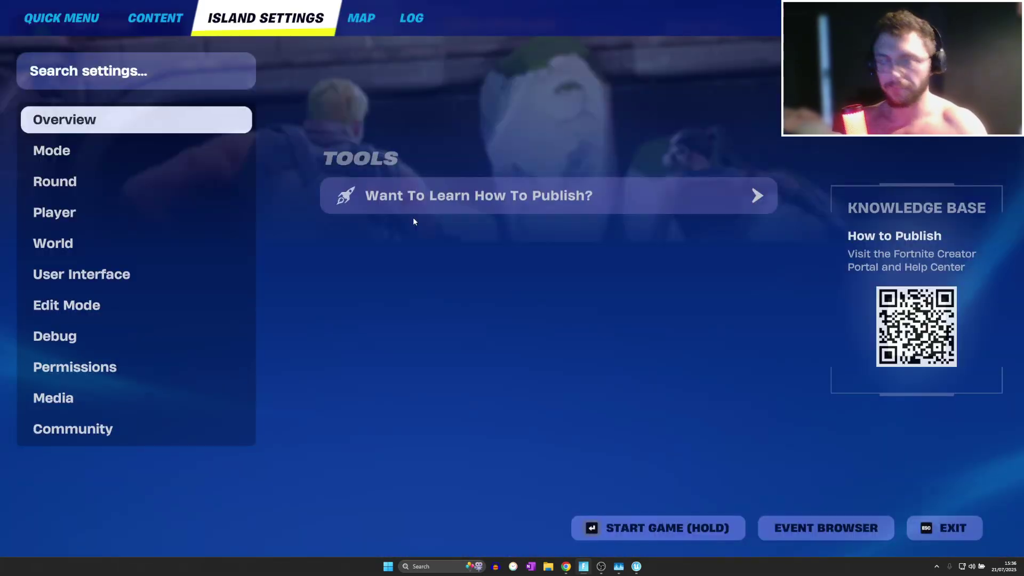
pyautogui.click(163, 32)
pyautogui.click(174, 285)
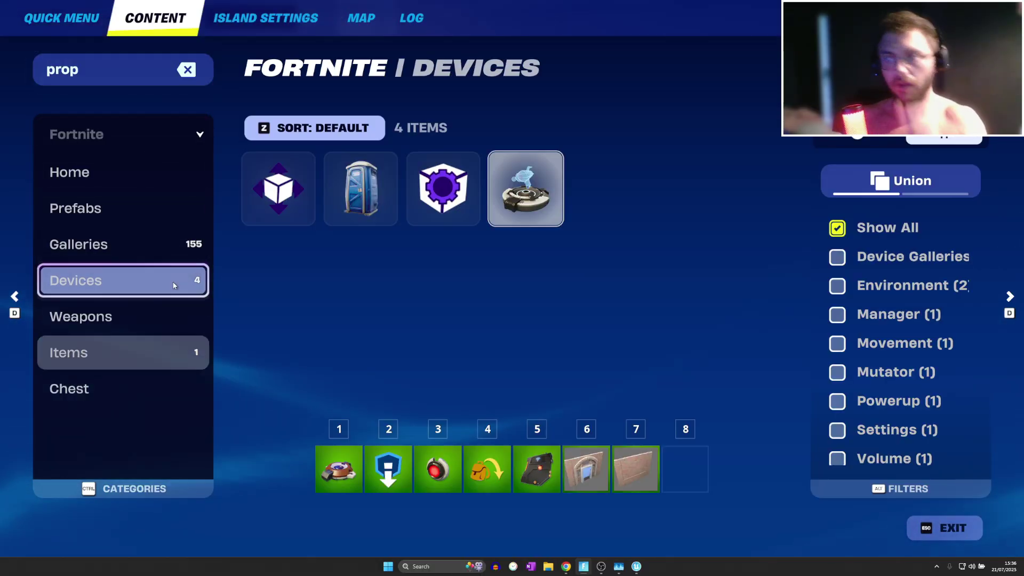
pyautogui.press('Escape')
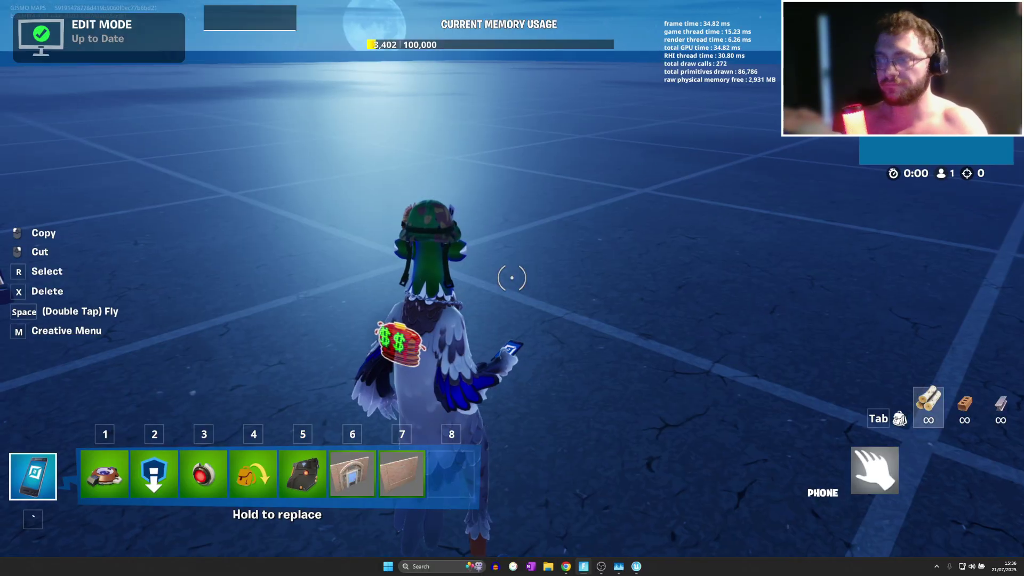
# Fly to the key-door level and drop the Prop-o-matic beside the key at the light brick wall.
pyautogui.press('`')
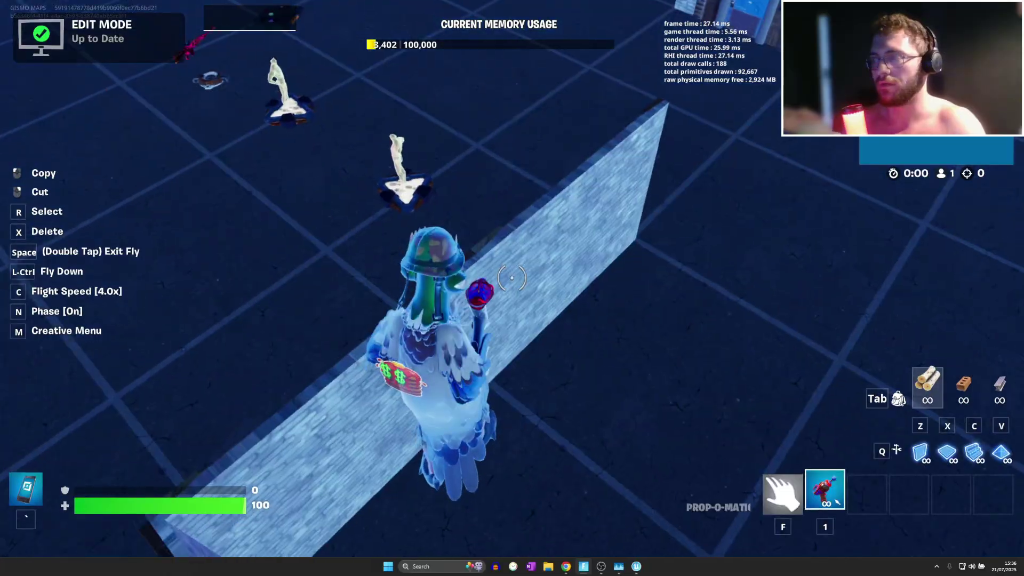
pyautogui.press('space')
pyautogui.press('space')
pyautogui.press('`')
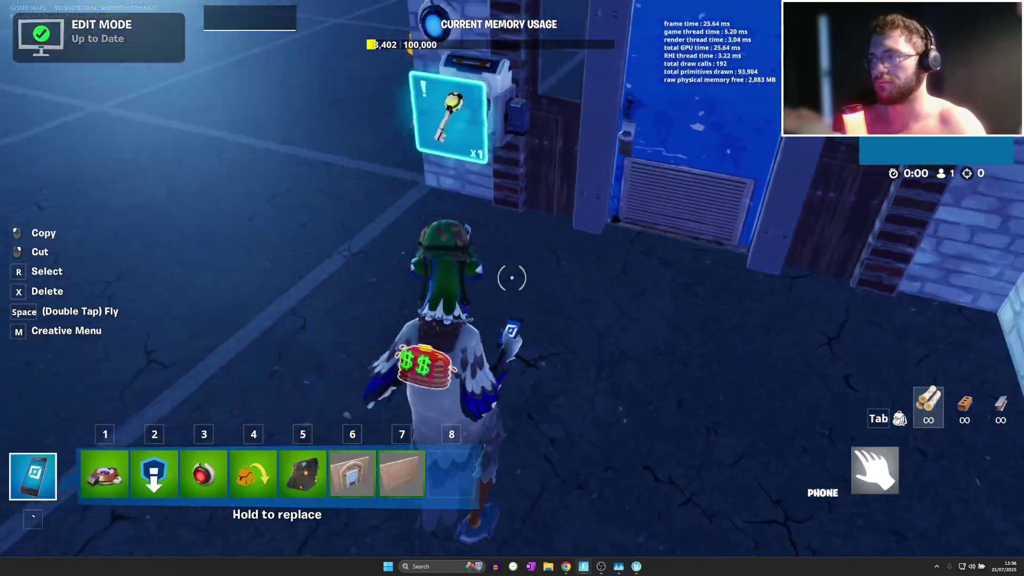
pyautogui.press('`')
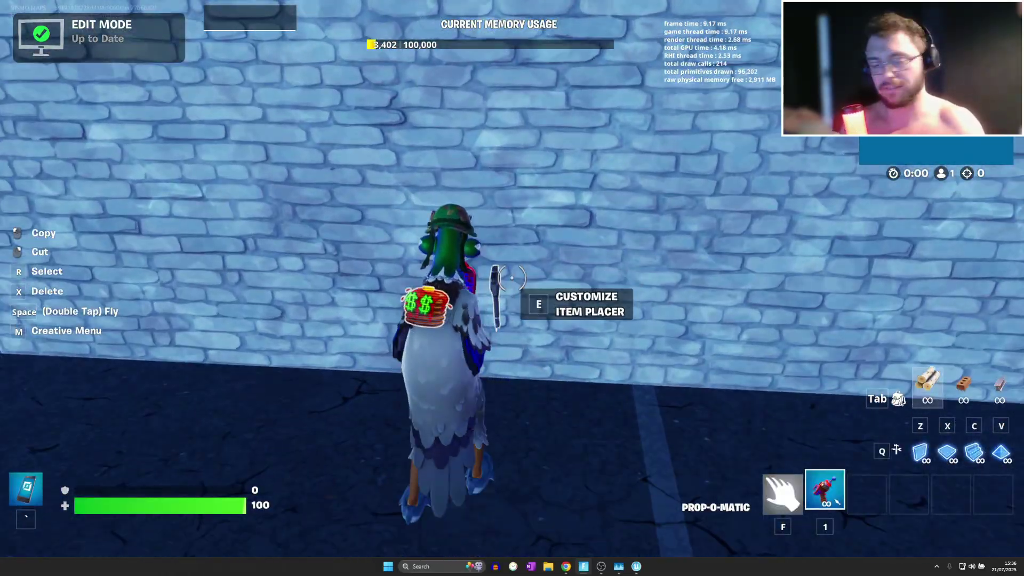
pyautogui.press('Tab')
pyautogui.press('Tab')
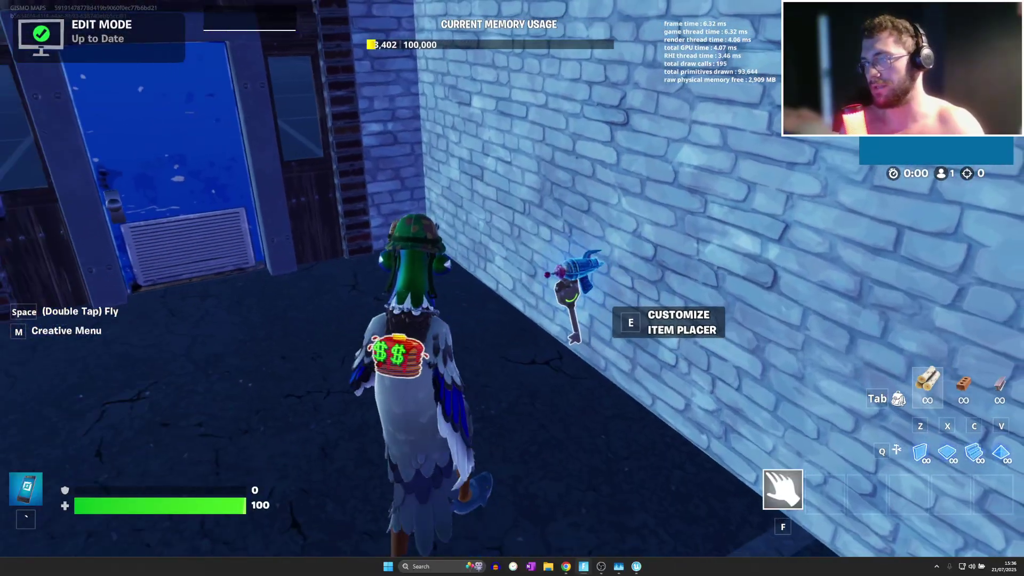
# Browse the prop galleries and equip the trash bag from the Pueblo Prop Gallery in quick bar slot 1.
pyautogui.press('Escape')
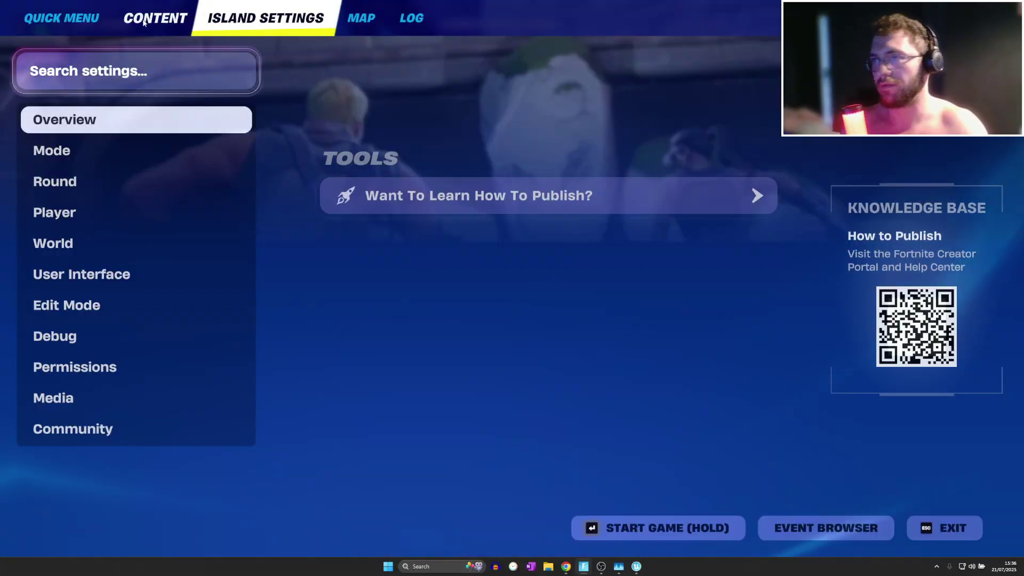
pyautogui.click(154, 32)
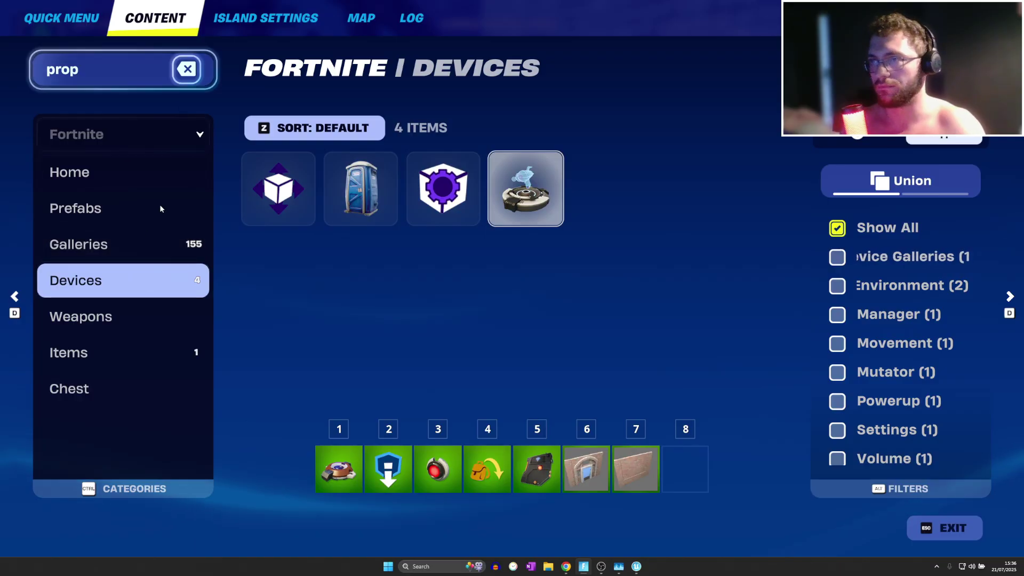
pyautogui.click(143, 239)
pyautogui.click(360, 273)
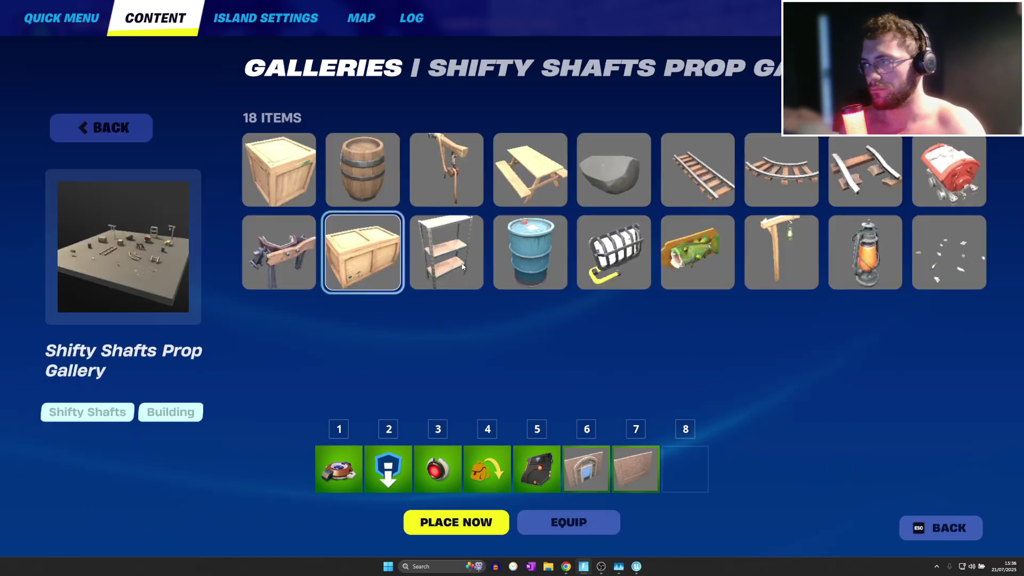
pyautogui.press('Escape')
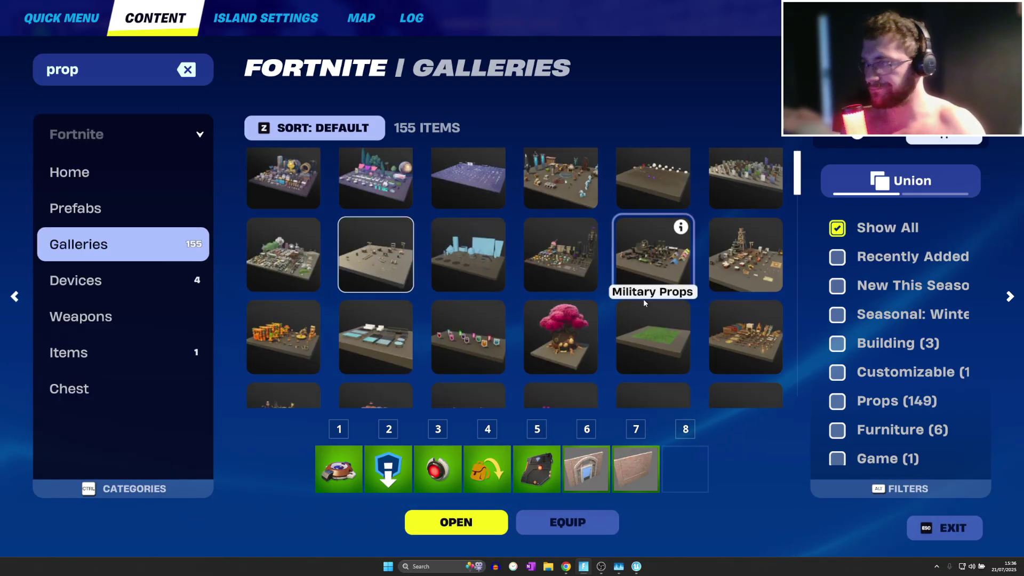
pyautogui.click(757, 267)
pyautogui.scroll(-5, 729, 338)
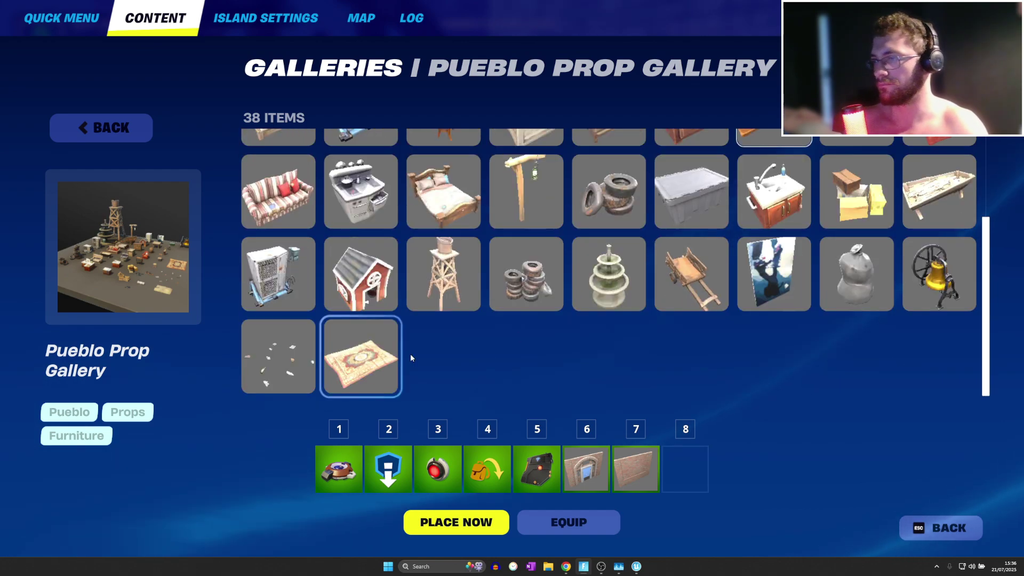
pyautogui.scroll(1, 588, 354)
pyautogui.press('1')
pyautogui.press('Escape')
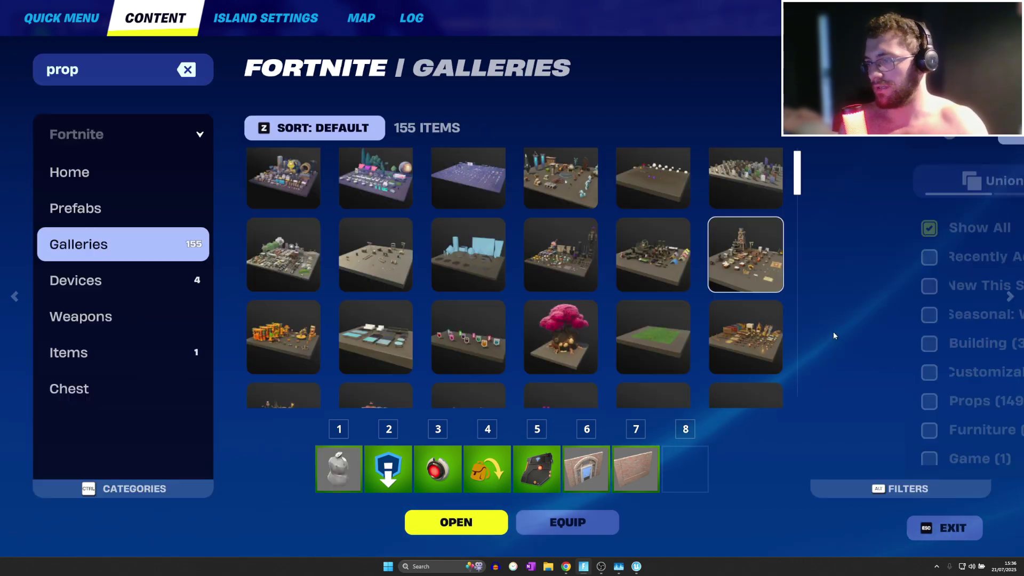
# Place the trash bag on the floor in front of the blue key door, beside the light brick wall.
pyautogui.press('Escape')
pyautogui.press('1')
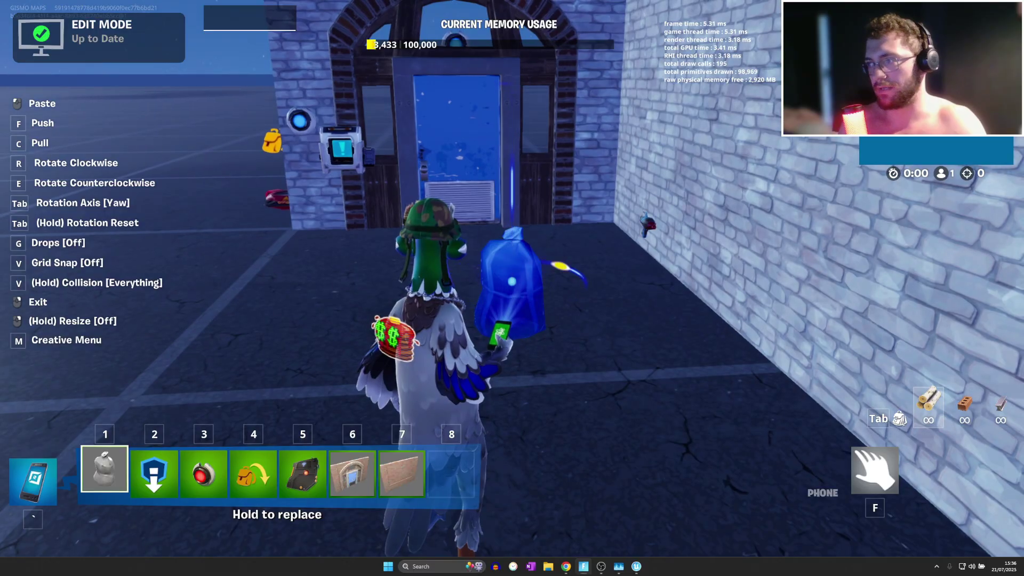
pyautogui.click(512, 288)
pyautogui.press('`')
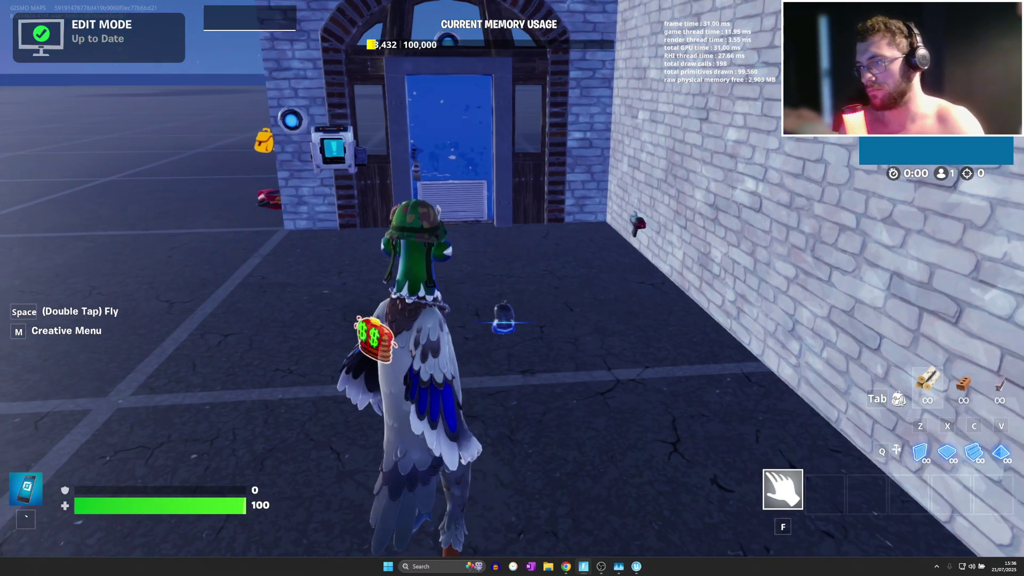
# Start the game, pick up the Prop-o-matic and transform into the trash bag in front of the key door.
pyautogui.press('Escape')
pyautogui.click(782, 319)
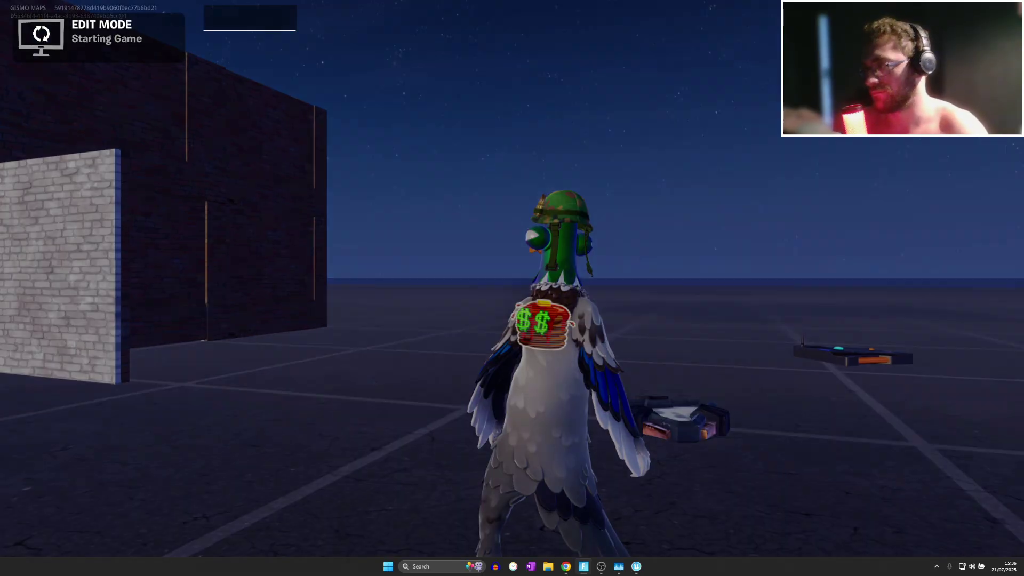
pyautogui.press('w')
pyautogui.press('shift')
pyautogui.press('w')
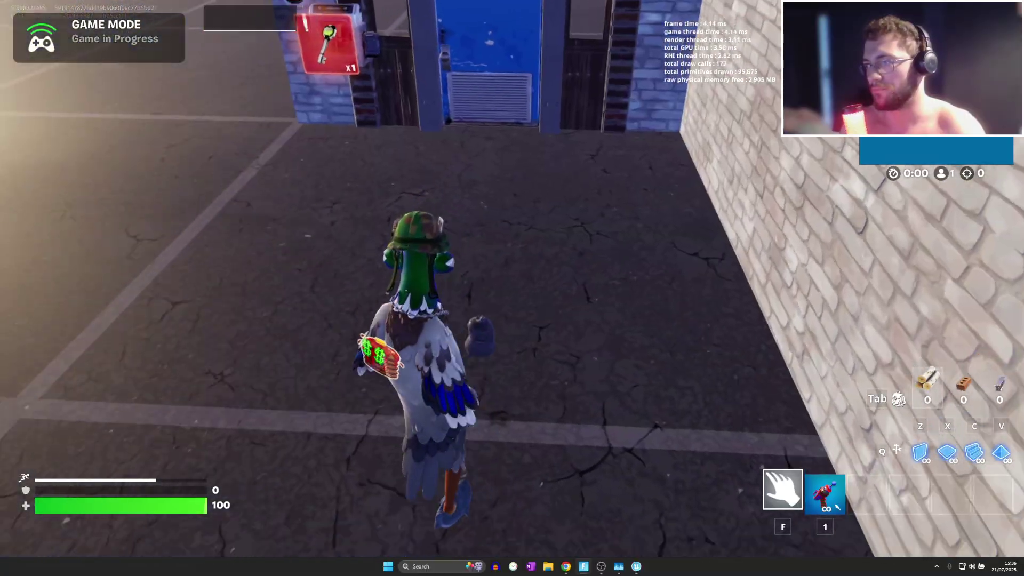
pyautogui.press('1')
pyautogui.click(512, 278)
pyautogui.press('w')
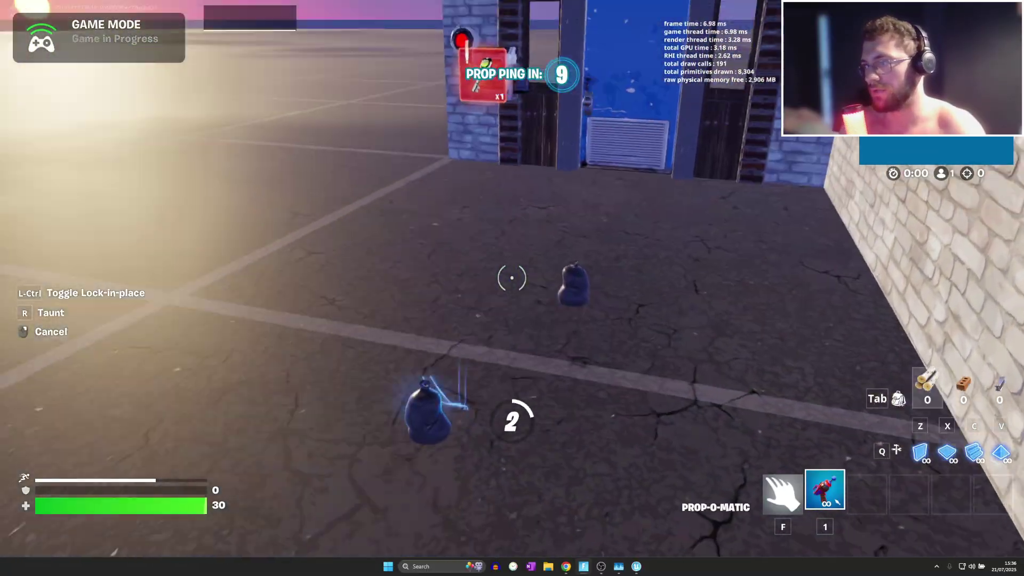
# Test moving as the trash bag to the crate at the tall brick wall, leave the disguise and end the game.
pyautogui.press('w')
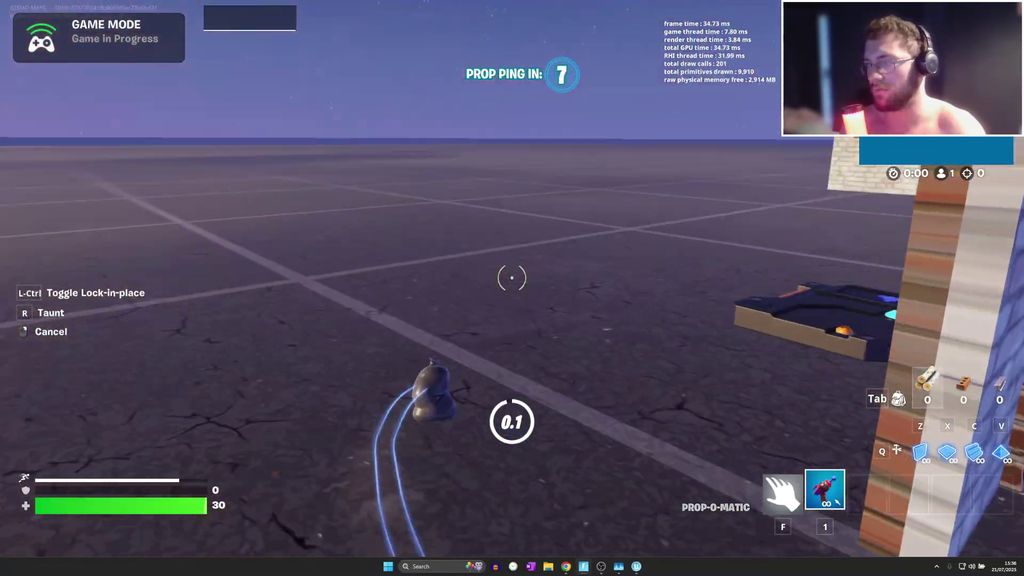
pyautogui.press('w')
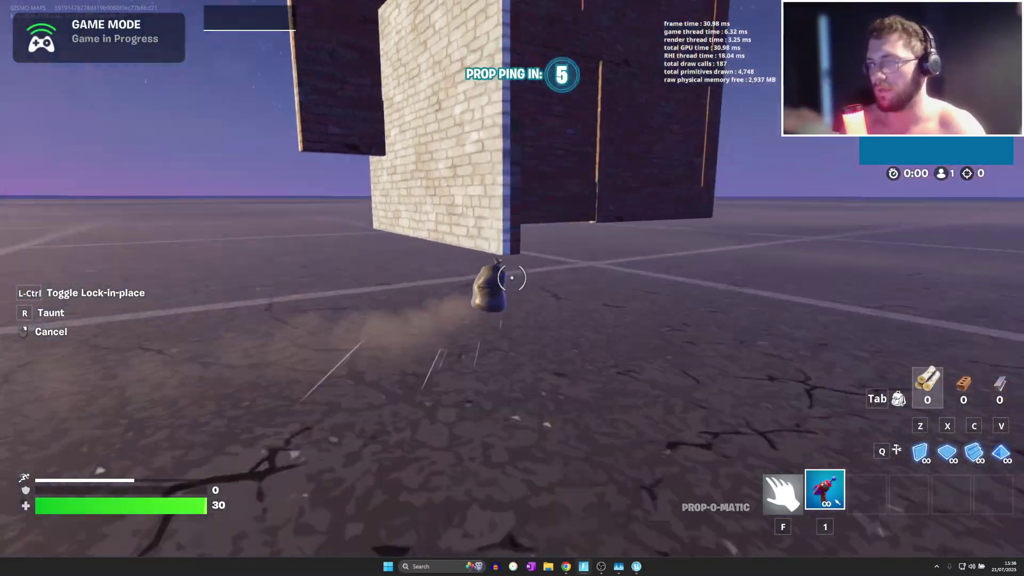
pyautogui.press('w')
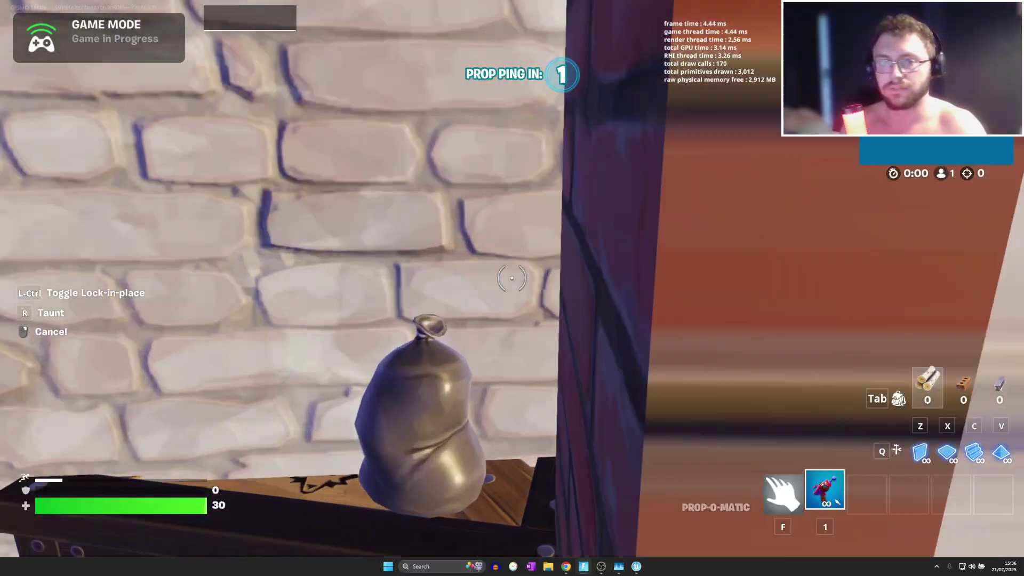
pyautogui.hotkey('alt', 'Tab')
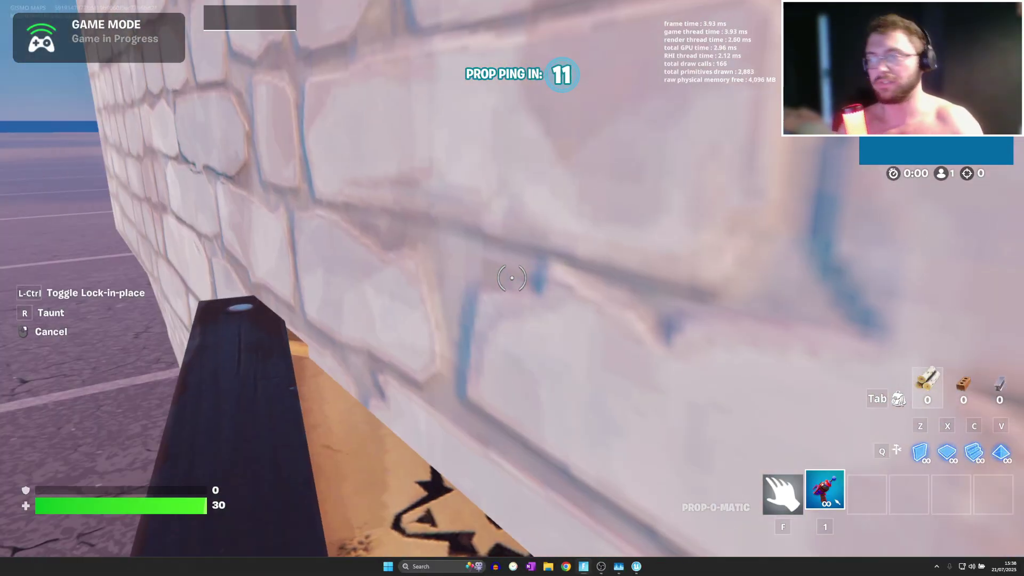
pyautogui.press('w')
pyautogui.press('f')
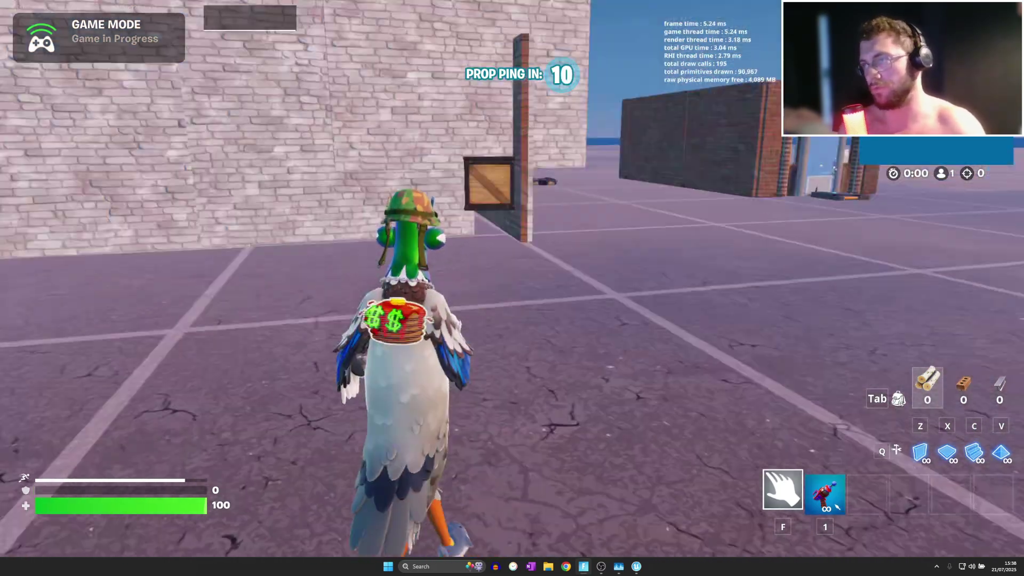
pyautogui.press('Escape')
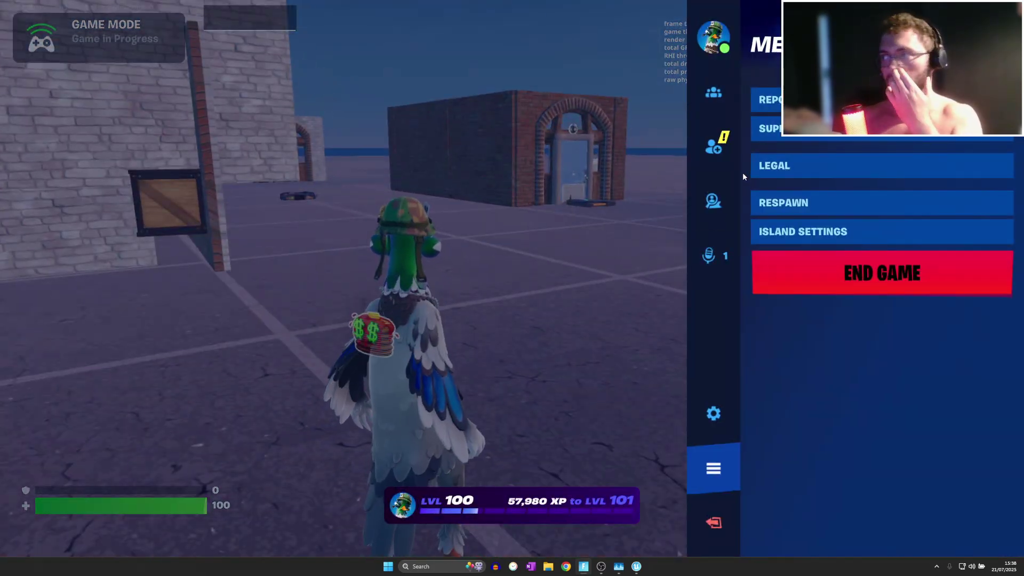
pyautogui.press('Escape')
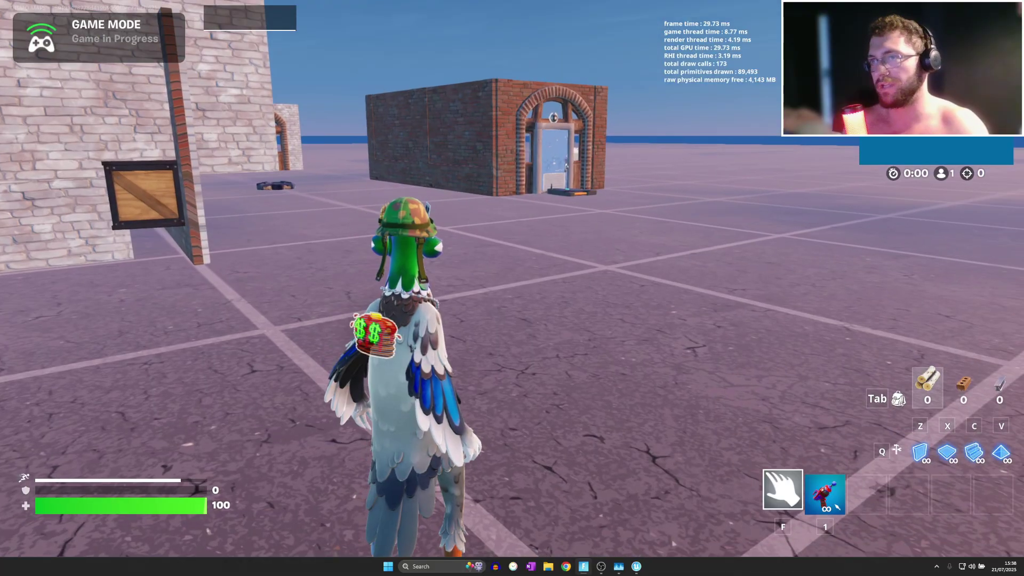
pyautogui.press('Escape')
pyautogui.click(846, 286)
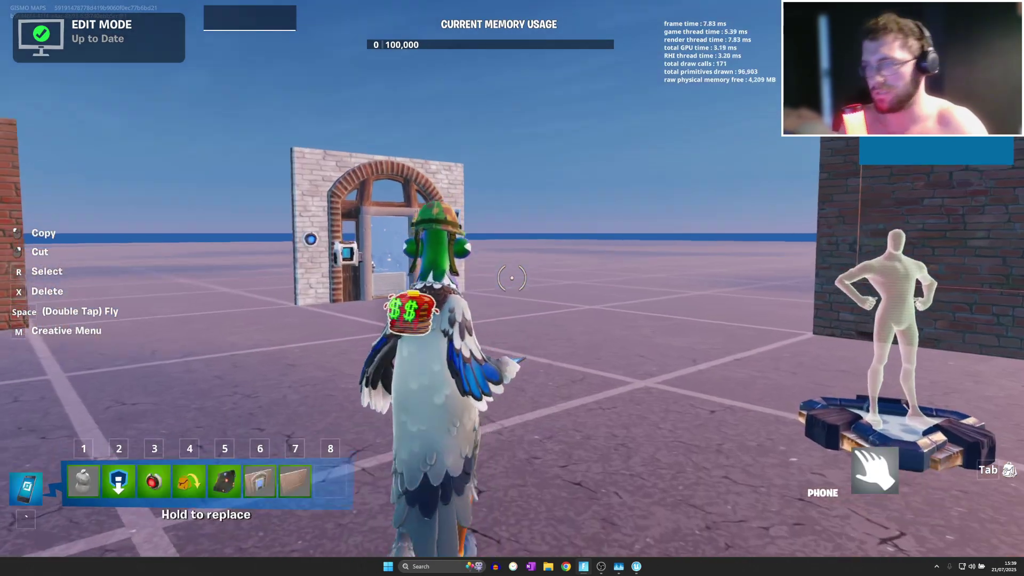
# Look through the prop galleries and search the creative content for "window".
pyautogui.press('Escape')
pyautogui.click(162, 20)
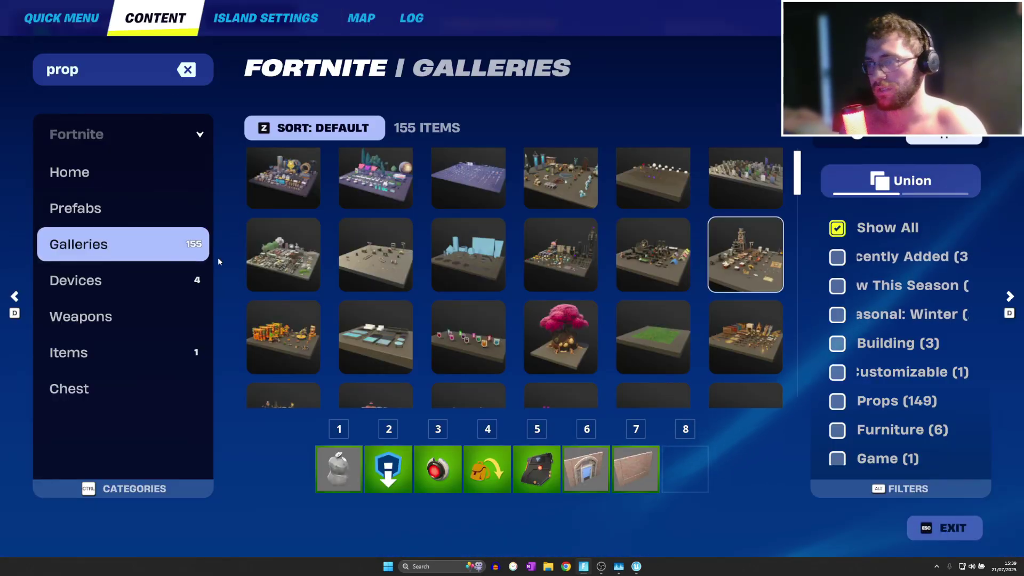
pyautogui.moveTo(797, 179); pyautogui.dragTo(692, 437)
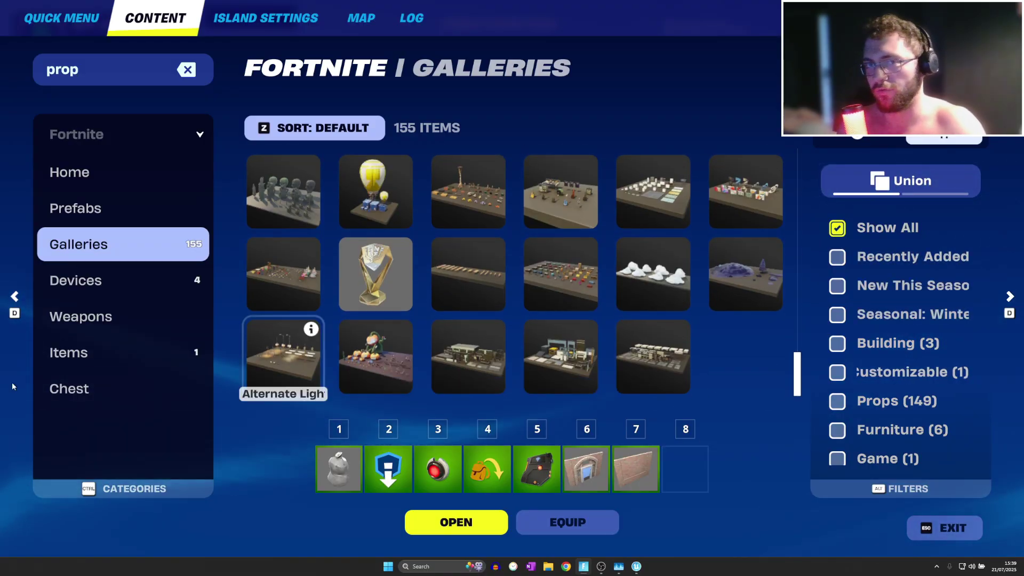
pyautogui.scroll(3, 497, 342)
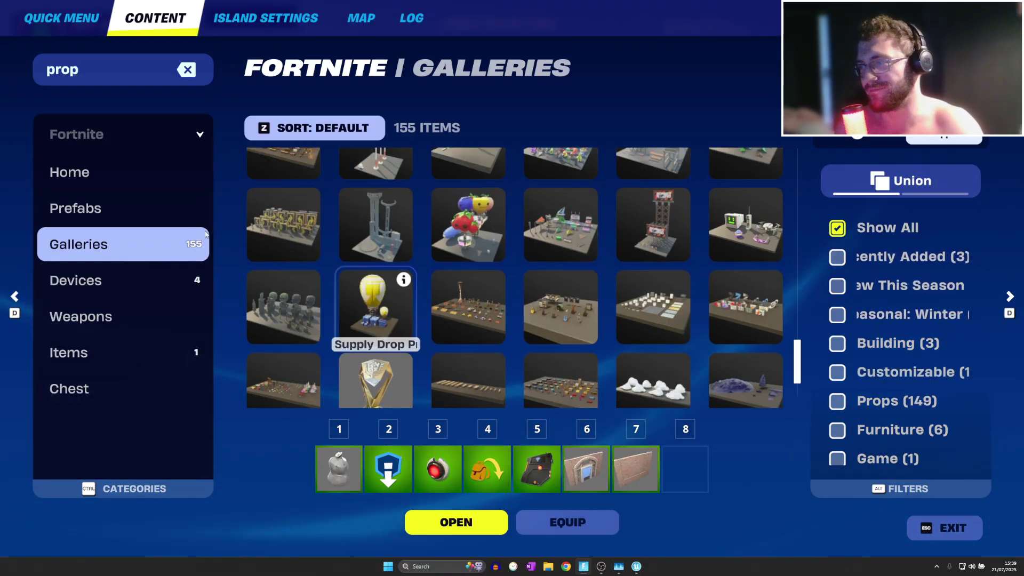
pyautogui.write('w')
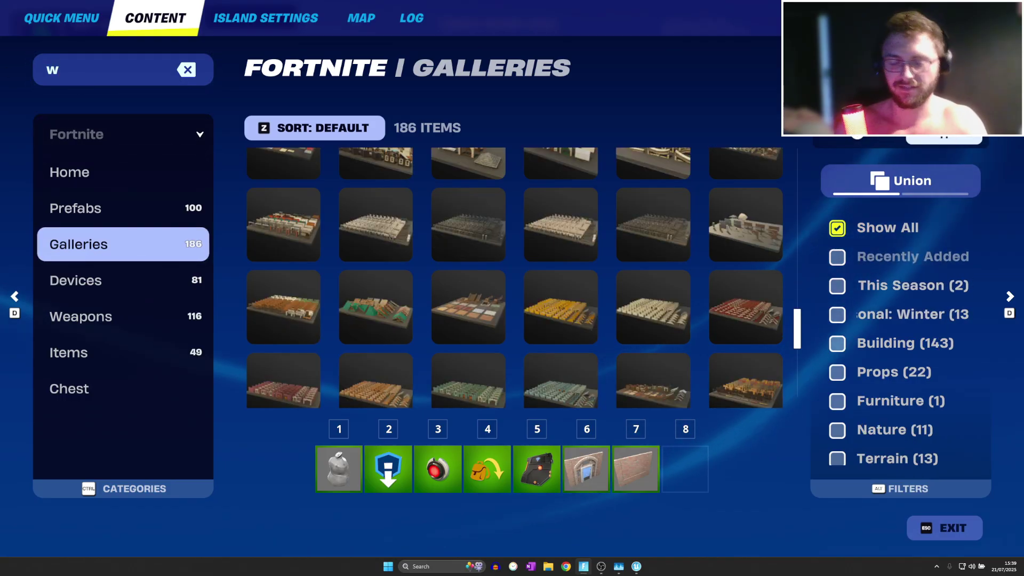
pyautogui.write('kwindow')
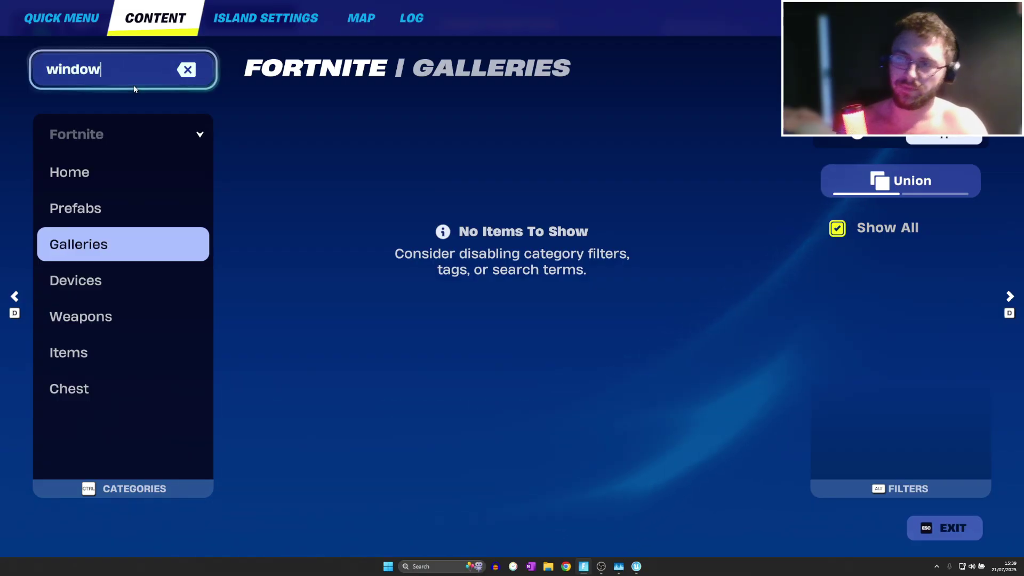
pyautogui.press('Escape')
pyautogui.press('Escape')
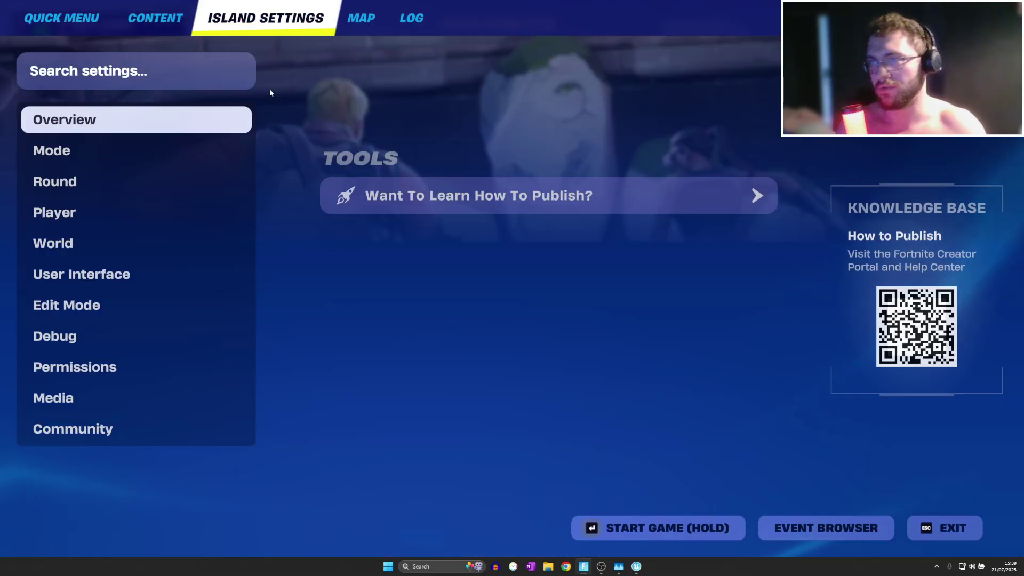
# Search the creative galleries for "wall" and look through the Spire Village and Japanese Dojo wall collections.
pyautogui.click(148, 25)
pyautogui.click(104, 206)
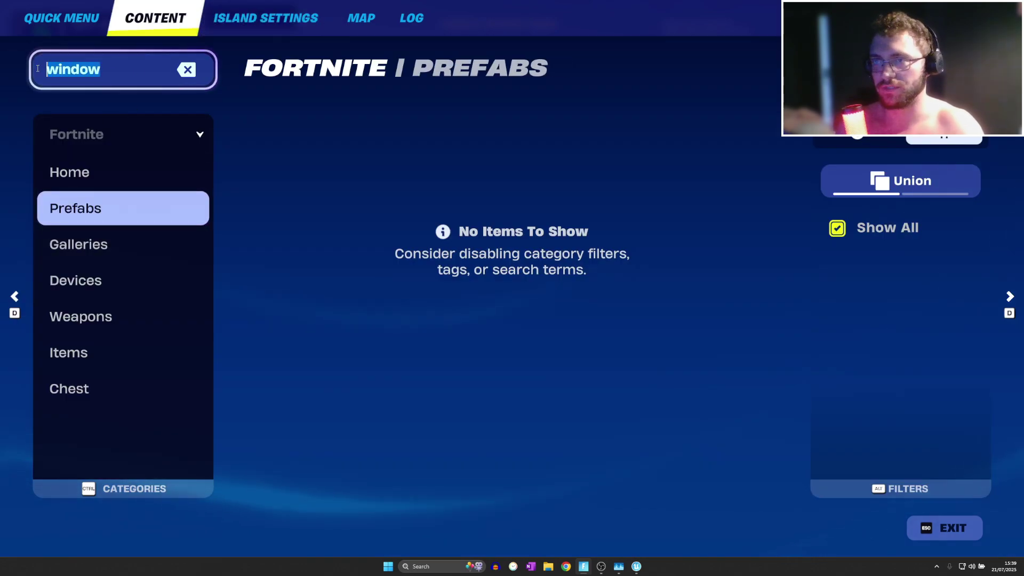
pyautogui.write('wall')
pyautogui.click(180, 242)
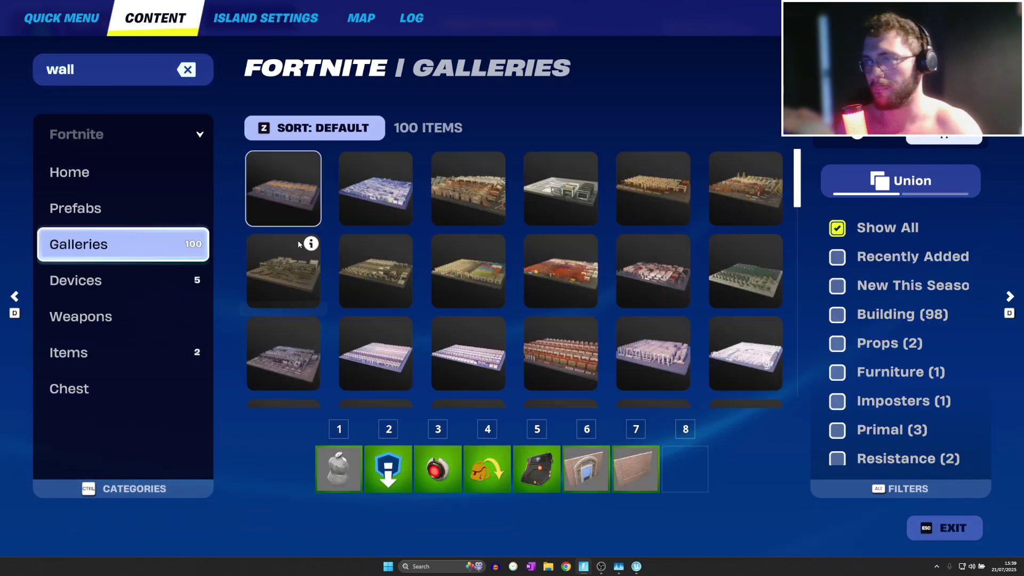
pyautogui.click(637, 219)
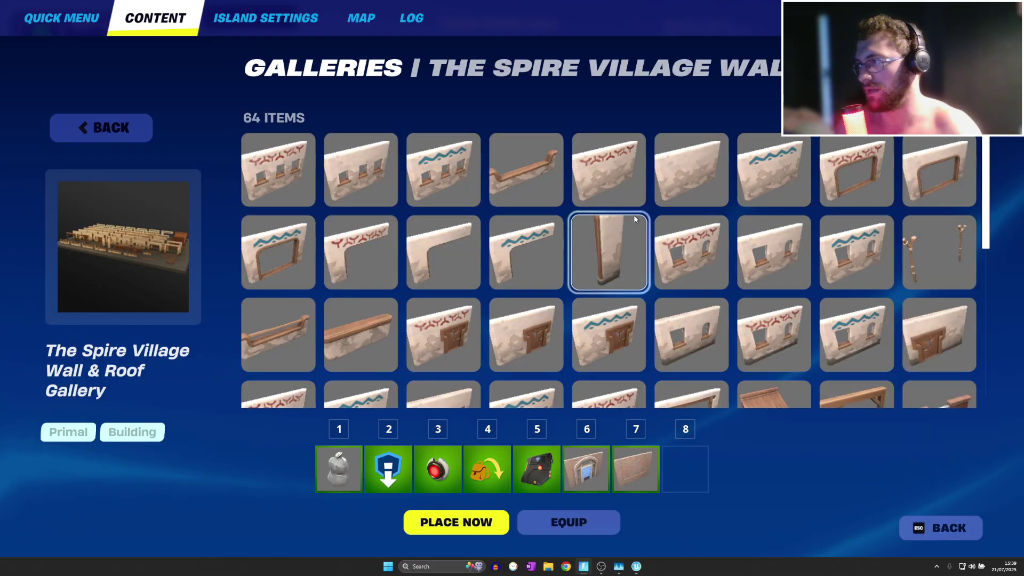
pyautogui.moveTo(988, 185); pyautogui.dragTo(1003, 327)
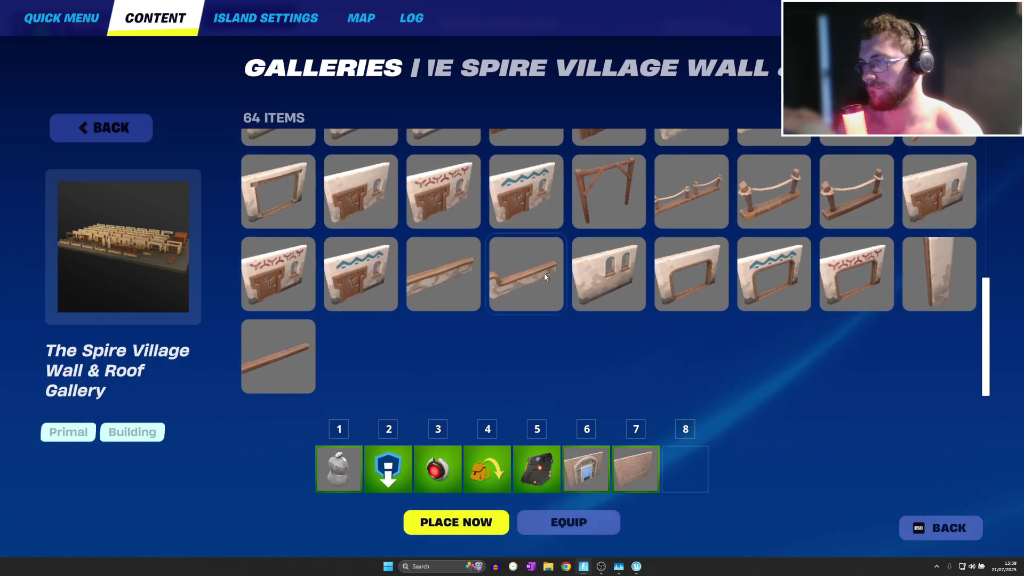
pyautogui.press('Escape')
pyautogui.click(671, 278)
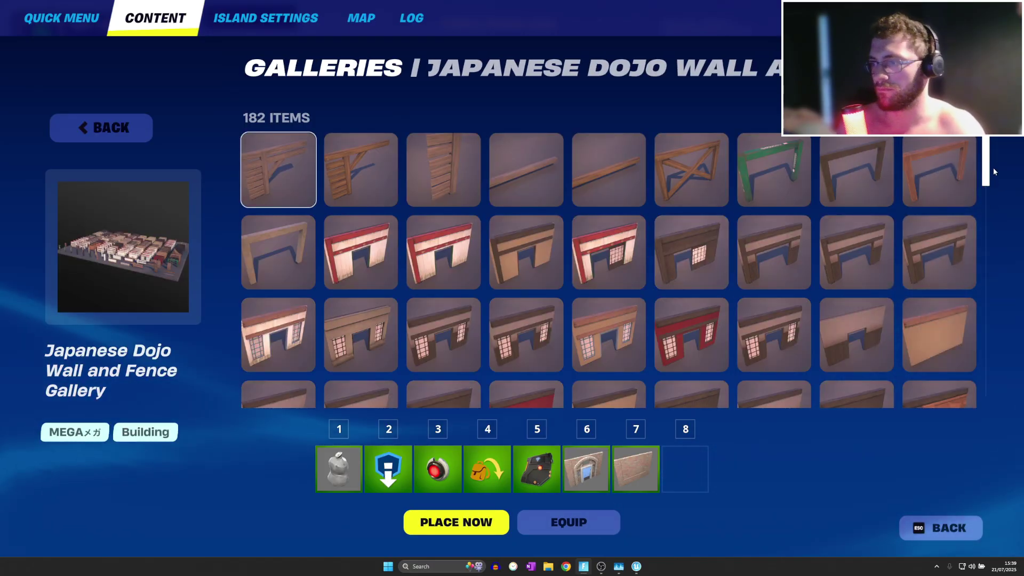
pyautogui.moveTo(983, 177)
pyautogui.mouseDown()
pyautogui.moveTo(996, 285)
pyautogui.moveTo(987, 157)
pyautogui.mouseUp()
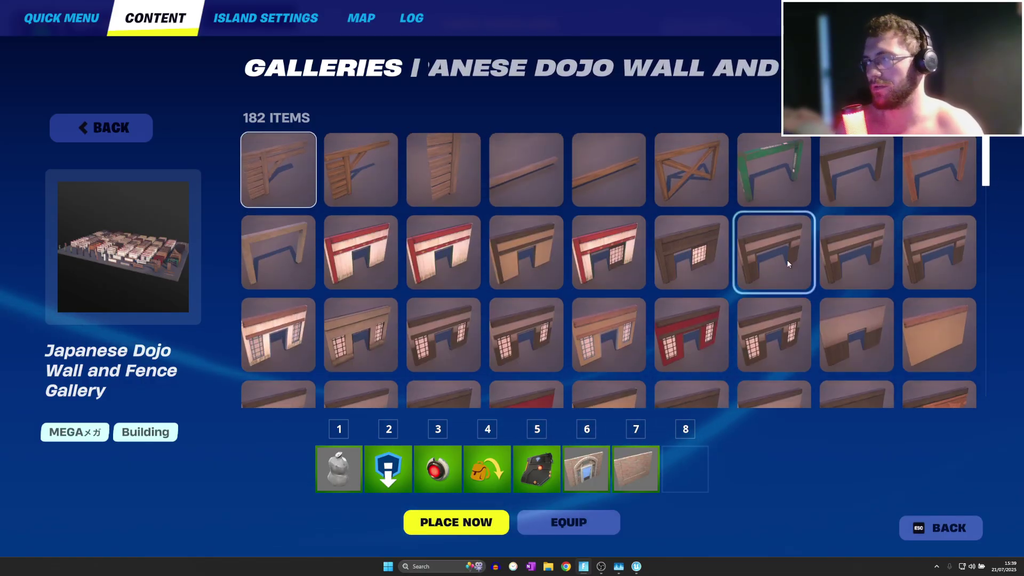
# Equip a dark Japanese Dojo wall with a wide opening in slot 1 and place it on the empty floor.
pyautogui.press('1')
pyautogui.press('Escape')
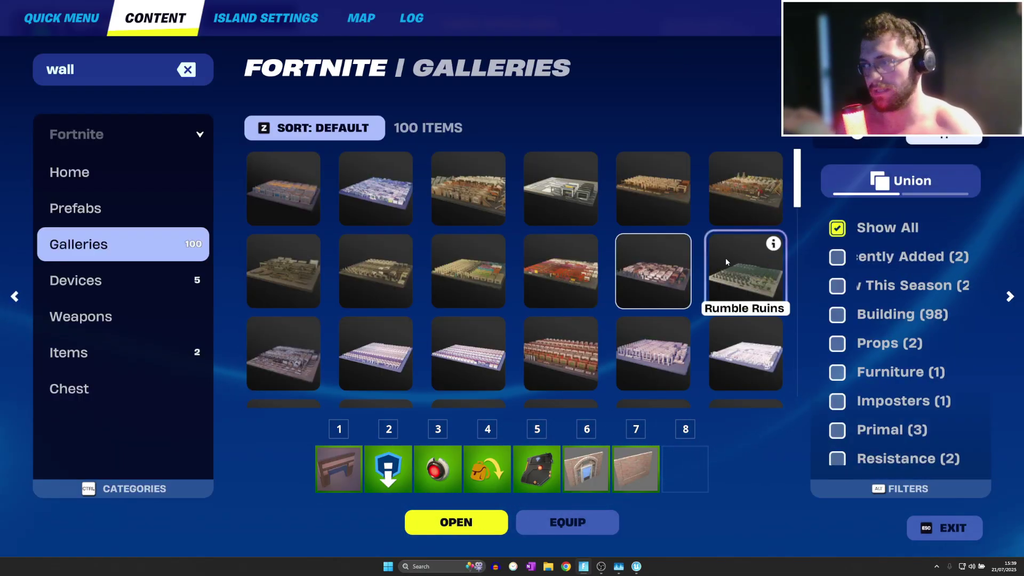
pyautogui.press('Escape')
pyautogui.press('1')
pyautogui.press('w')
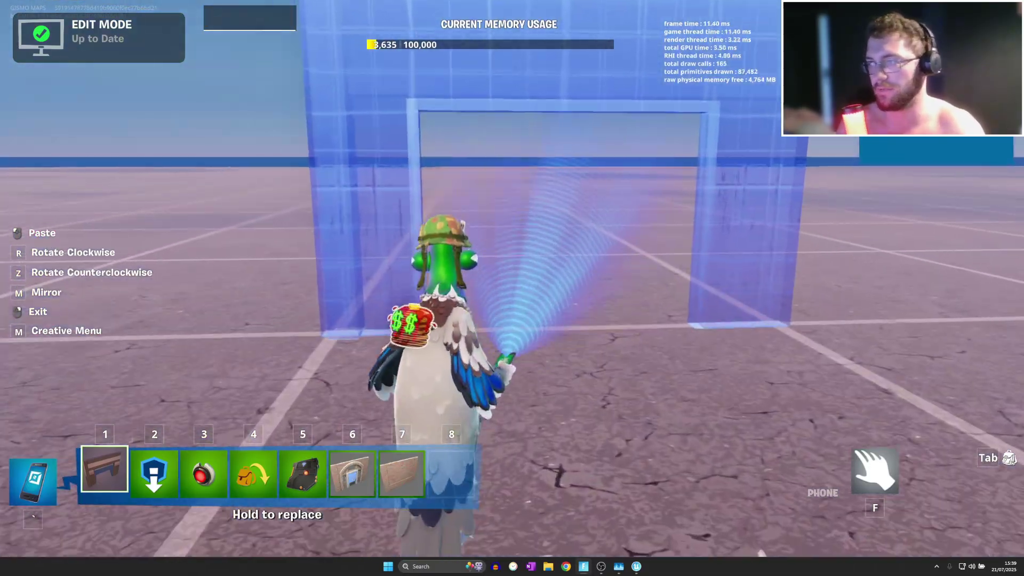
pyautogui.click(511, 279)
pyautogui.press('f')
# Search the galleries for "glass" and place a cracked solid glass wall at the dojo wall's spot.
pyautogui.press('m')
pyautogui.click(177, 35)
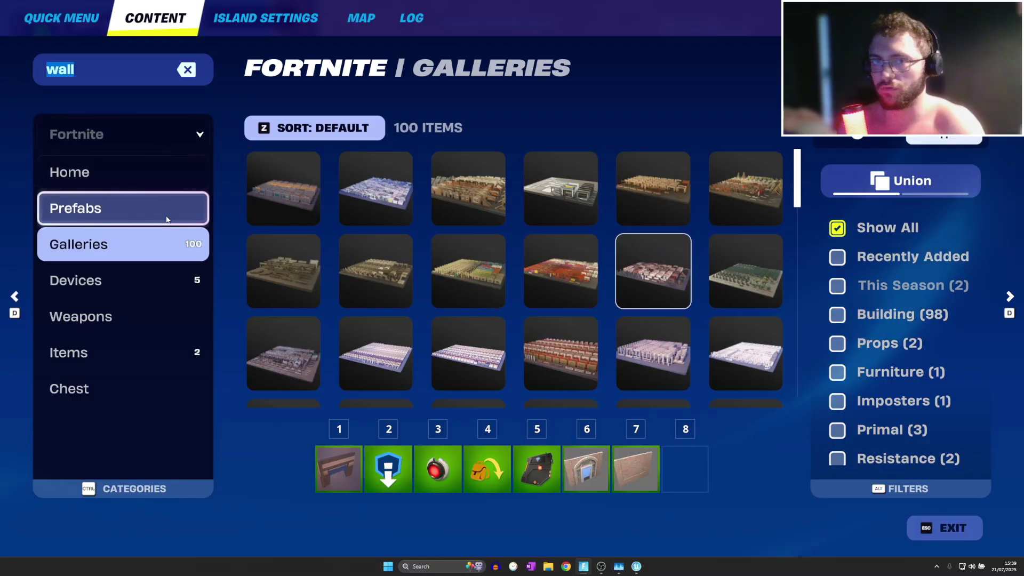
pyautogui.write('glass')
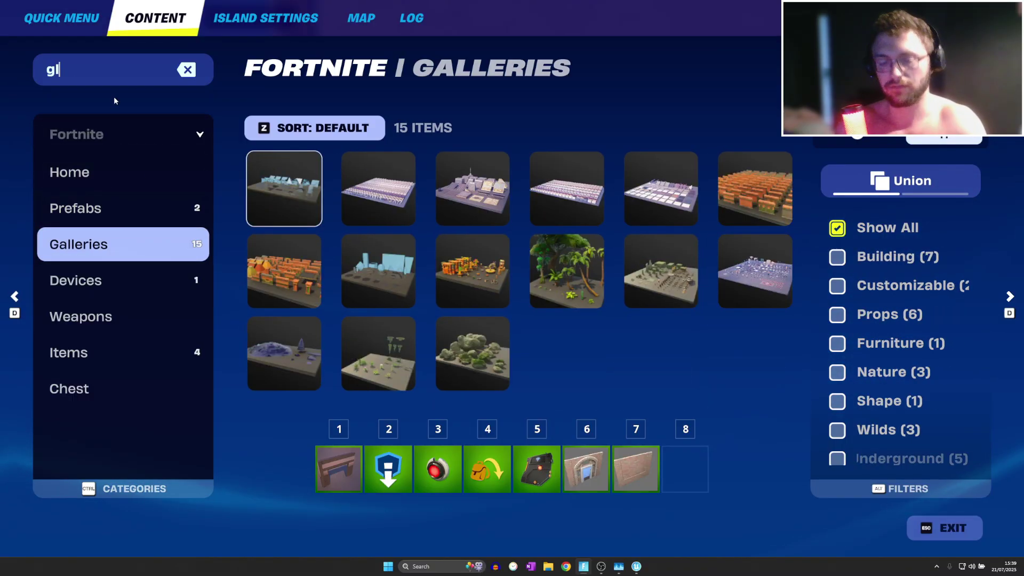
pyautogui.click(309, 188)
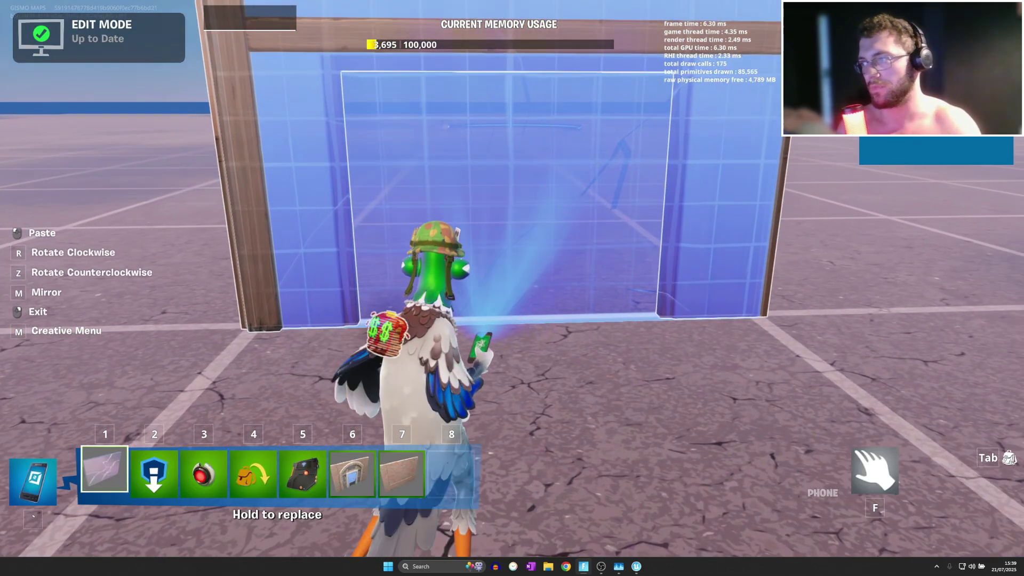
pyautogui.click(511, 278)
pyautogui.press('f')
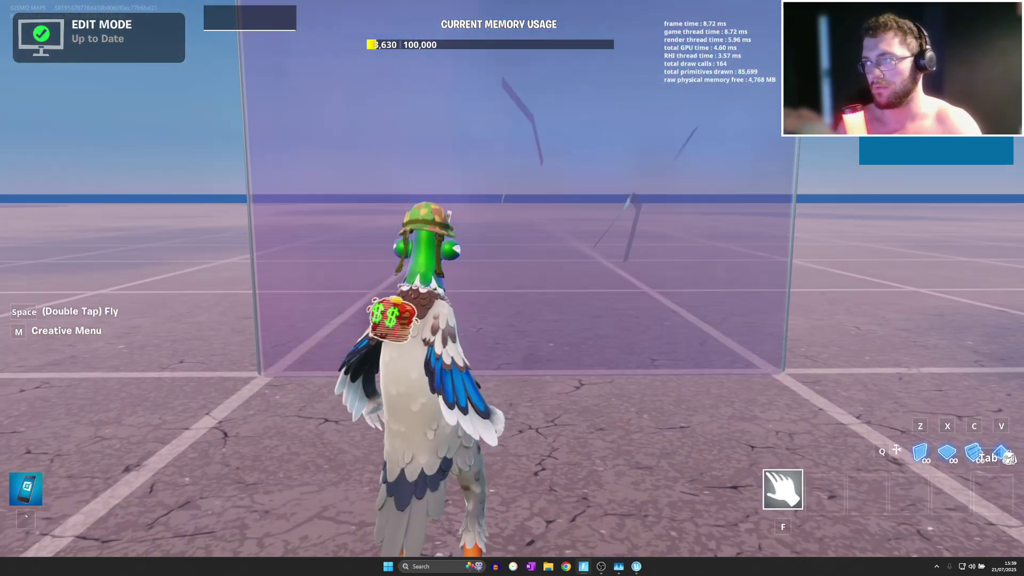
# Delete the cracked glass wall from the floor.
pyautogui.press('`')
pyautogui.press('w')
pyautogui.rightClick(512, 278)
pyautogui.click(511, 279)
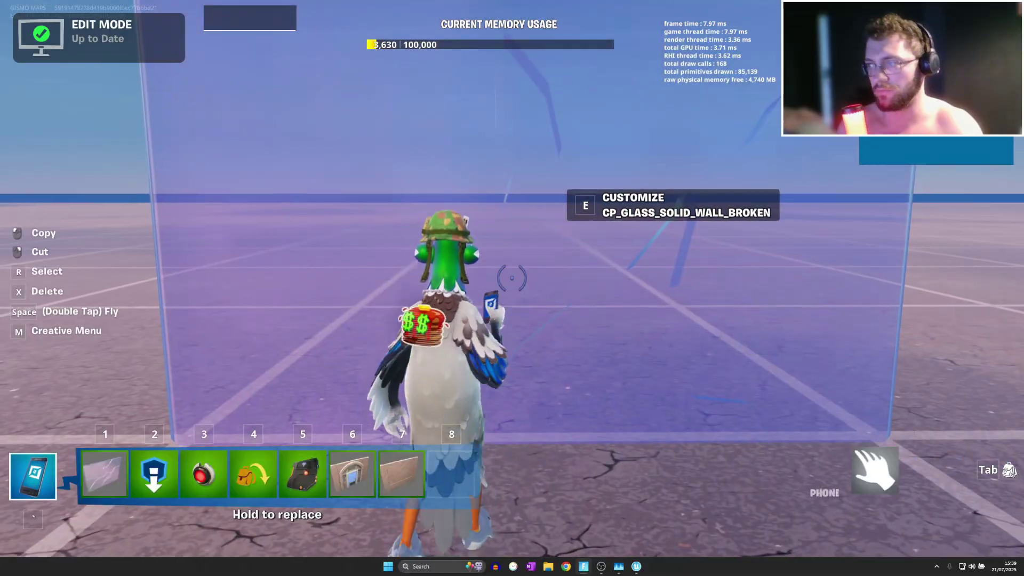
pyautogui.press('x')
# Switch the game to windowed mode and place the cracked glass wall on the floor again.
pyautogui.press('m')
pyautogui.click(209, 9)
pyautogui.press('F11')
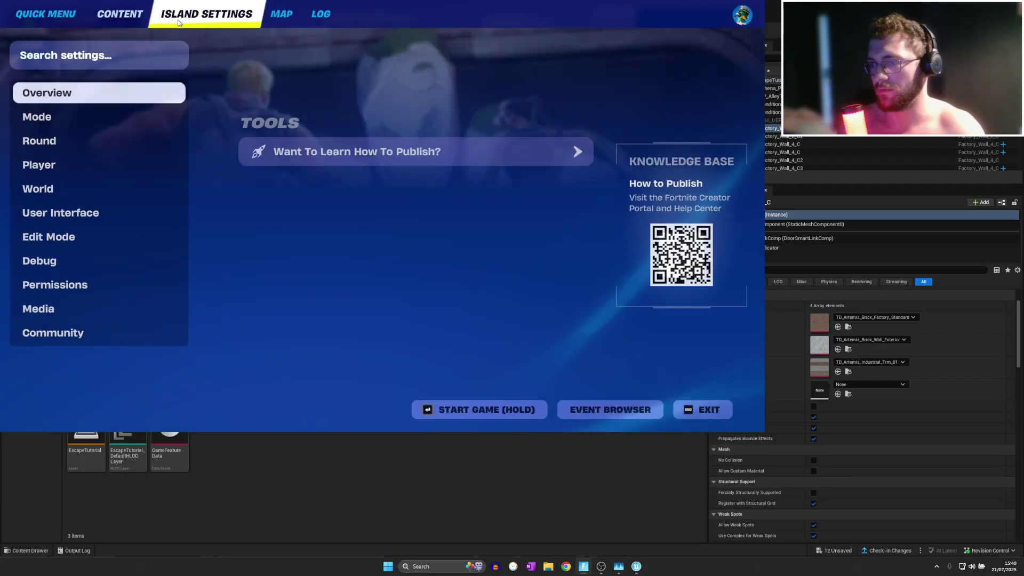
pyautogui.press('Escape')
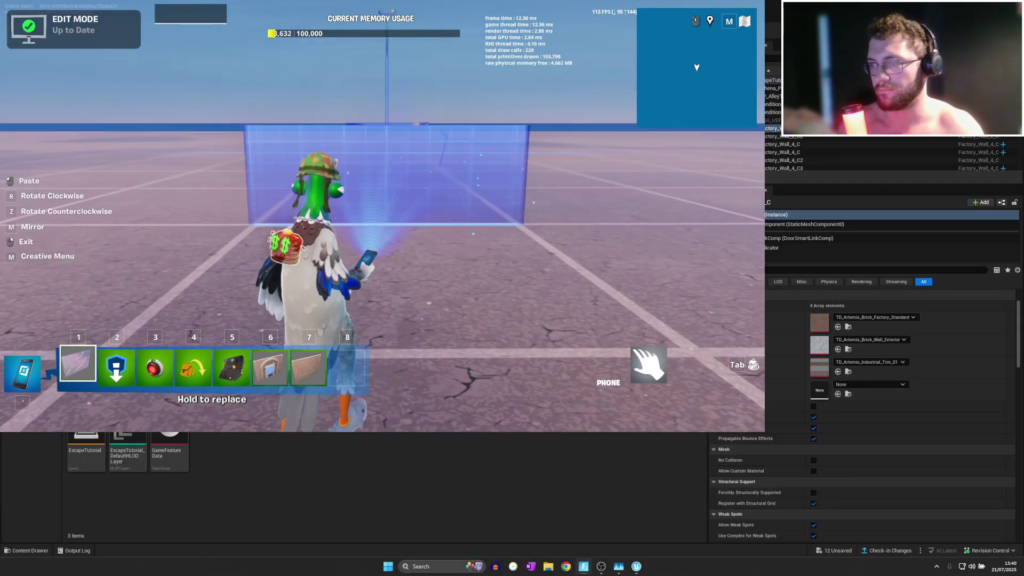
pyautogui.press('w')
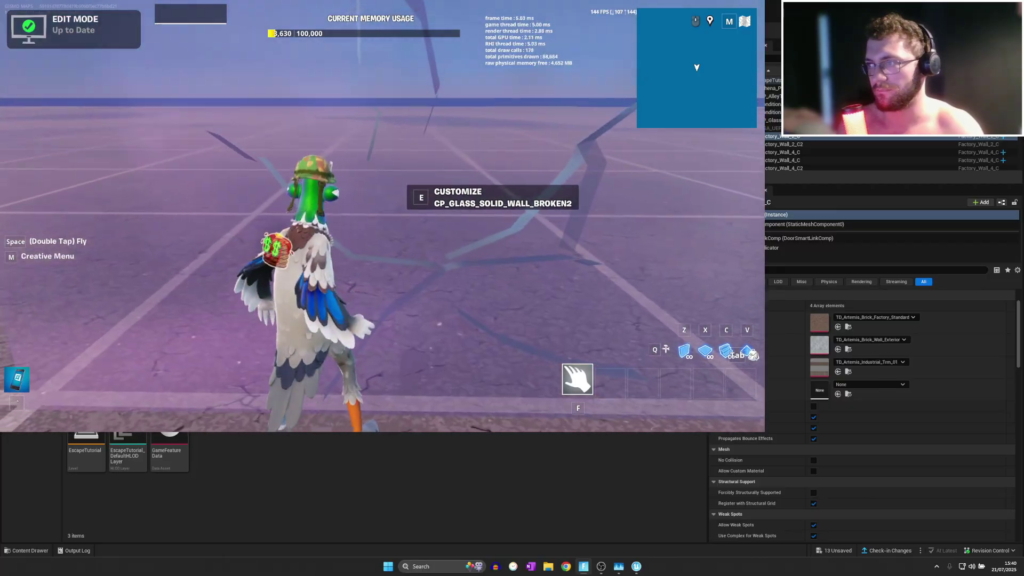
# Check the cracked glass wall's customization options and delete the wall.
pyautogui.press('Escape')
pyautogui.press('Escape')
pyautogui.press('e')
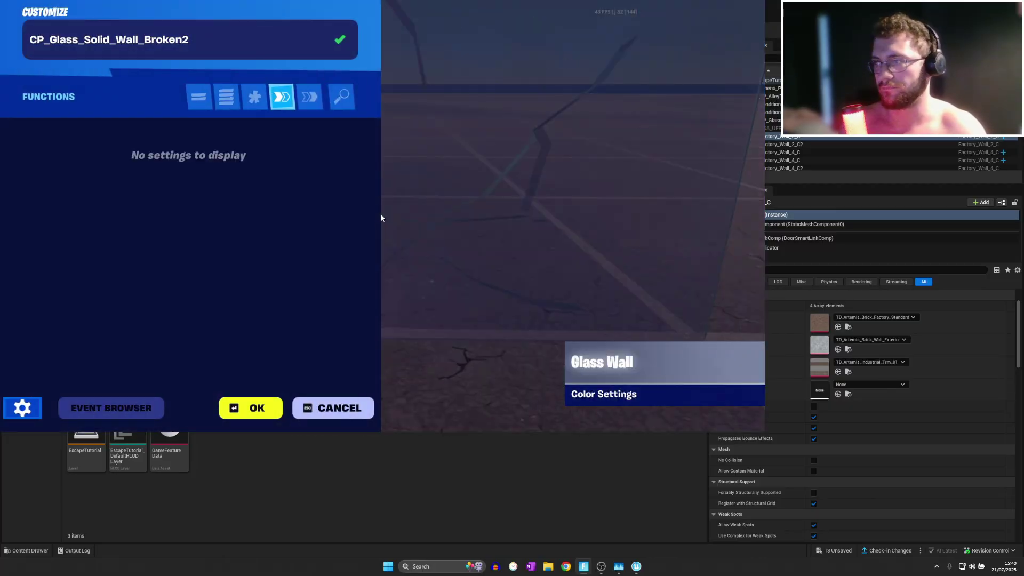
pyautogui.click(228, 105)
pyautogui.press('Escape')
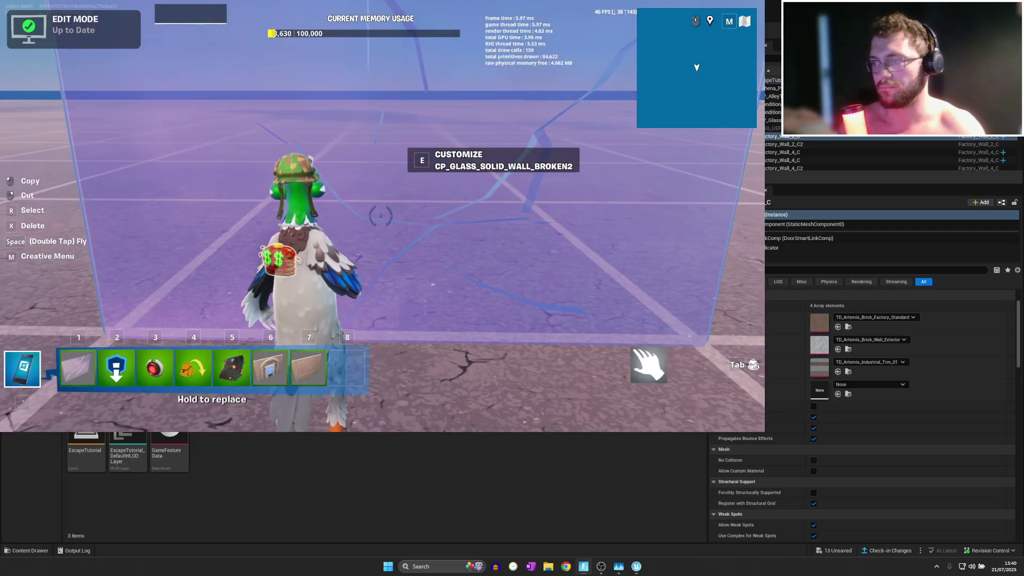
pyautogui.press('x')
# Search the galleries for "wall" and place a multi-pane window wall from Cloudy Condos Wall & Roof Gallery B.
pyautogui.press('Tab')
pyautogui.click(120, 13)
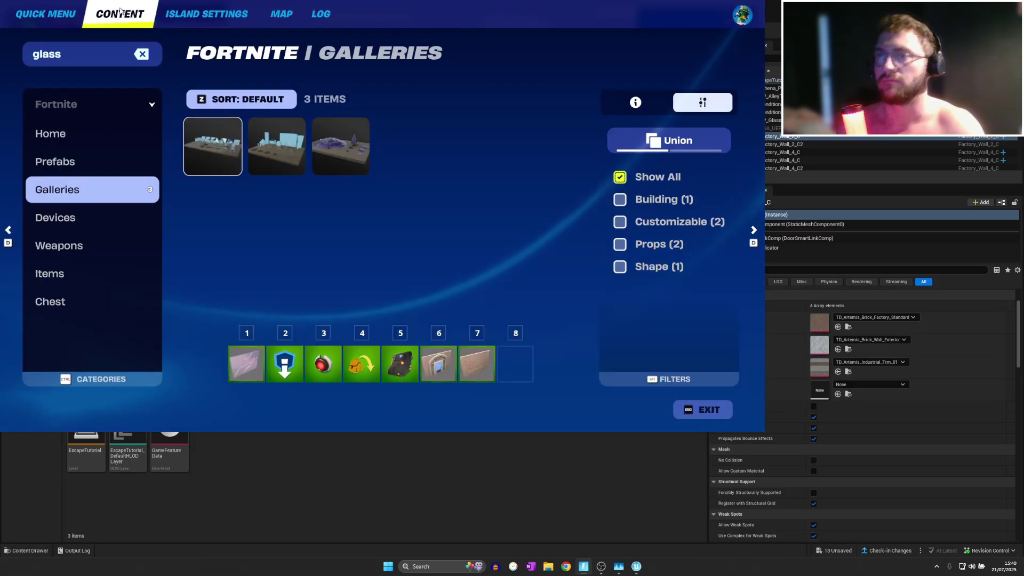
pyautogui.click(141, 54)
pyautogui.write('wall')
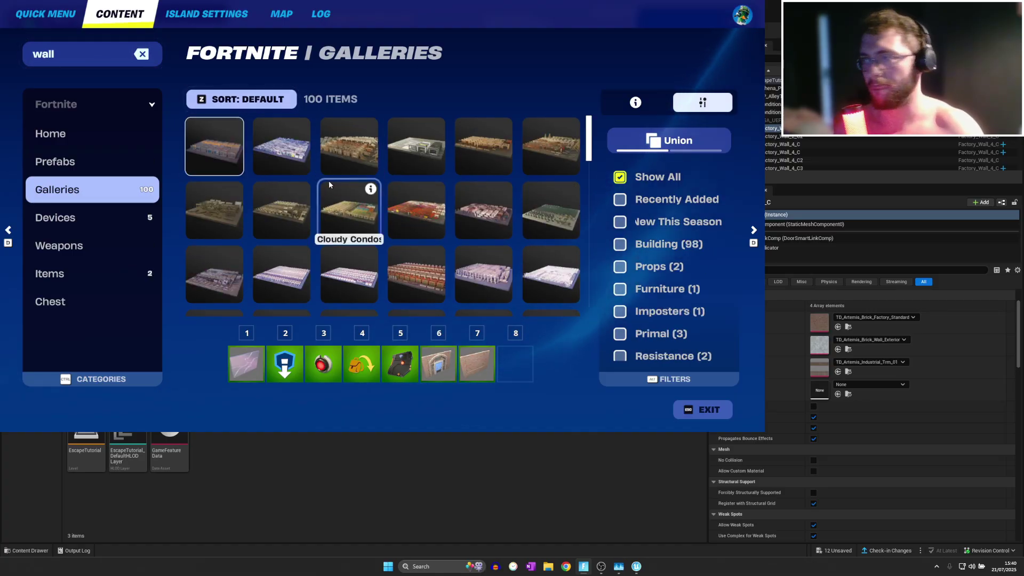
pyautogui.click(350, 212)
pyautogui.moveTo(737, 136); pyautogui.dragTo(741, 306)
pyautogui.scroll(3, 580, 233)
pyautogui.scroll(3, 579, 232)
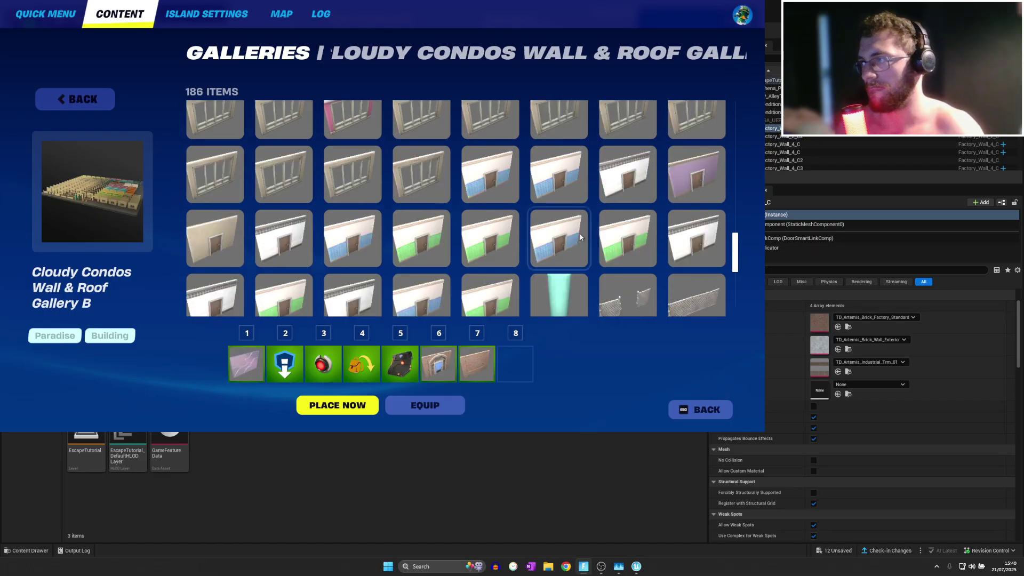
pyautogui.click(561, 188)
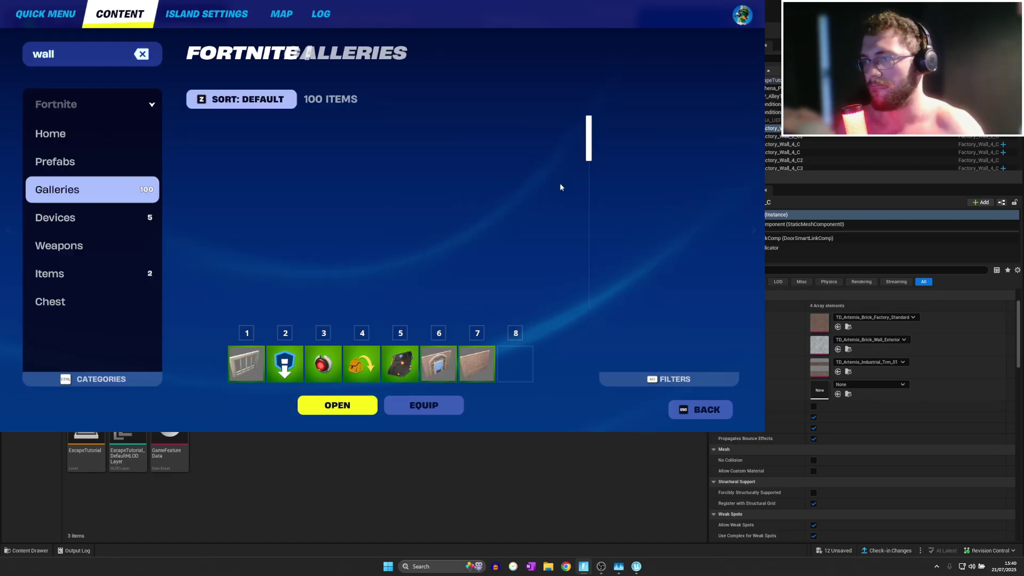
pyautogui.click(382, 216)
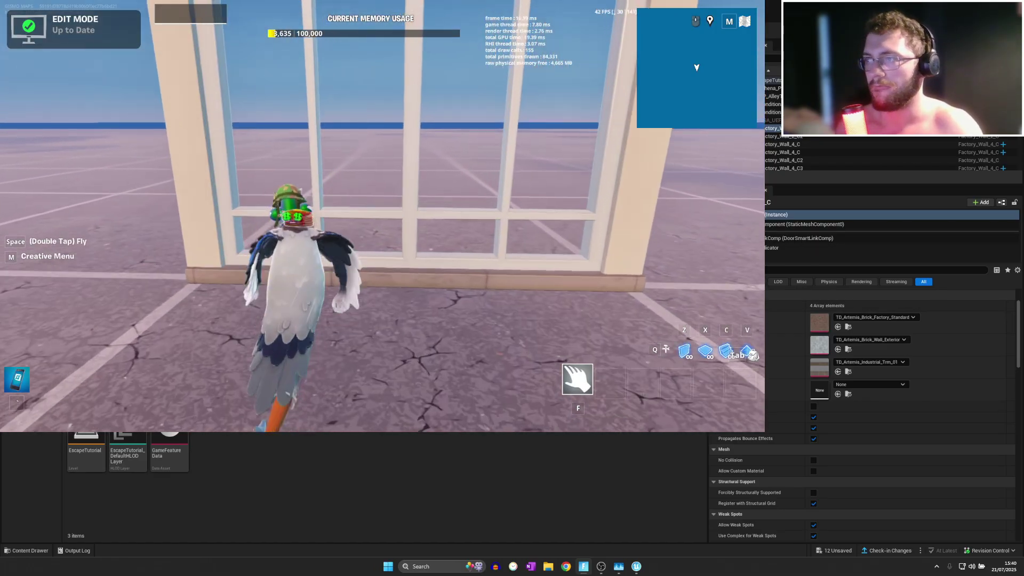
# In the Unreal Editor, place a Glass Cube in the purple convenience window's opening and scale it to 0.5 × 2.5 × 5.0.
pyautogui.hotkey('alt', 'Tab')
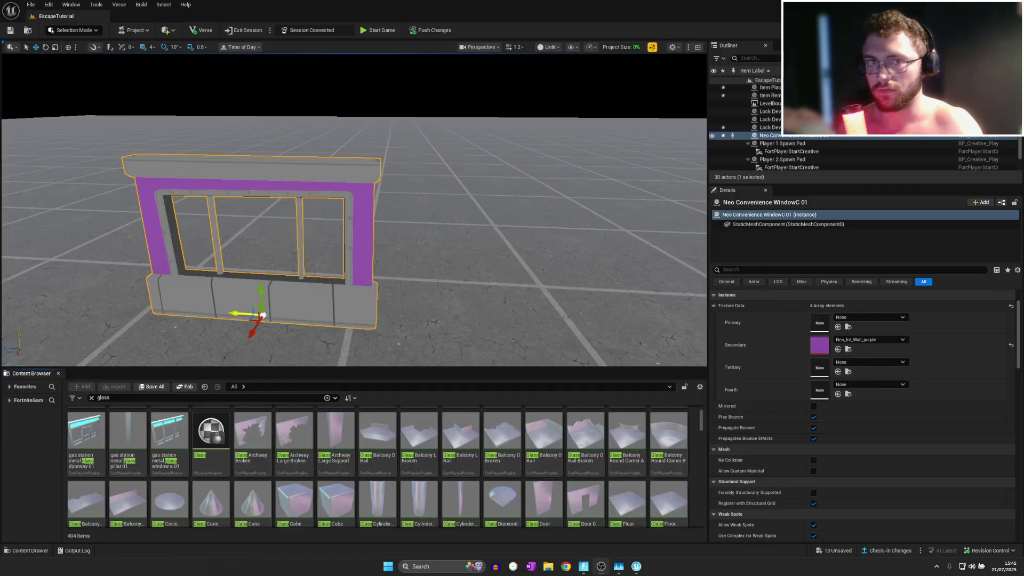
pyautogui.moveTo(244, 313); pyautogui.dragTo(245, 341, button='right')
pyautogui.press('a')
pyautogui.press('w')
pyautogui.scroll(1, 805, 387)
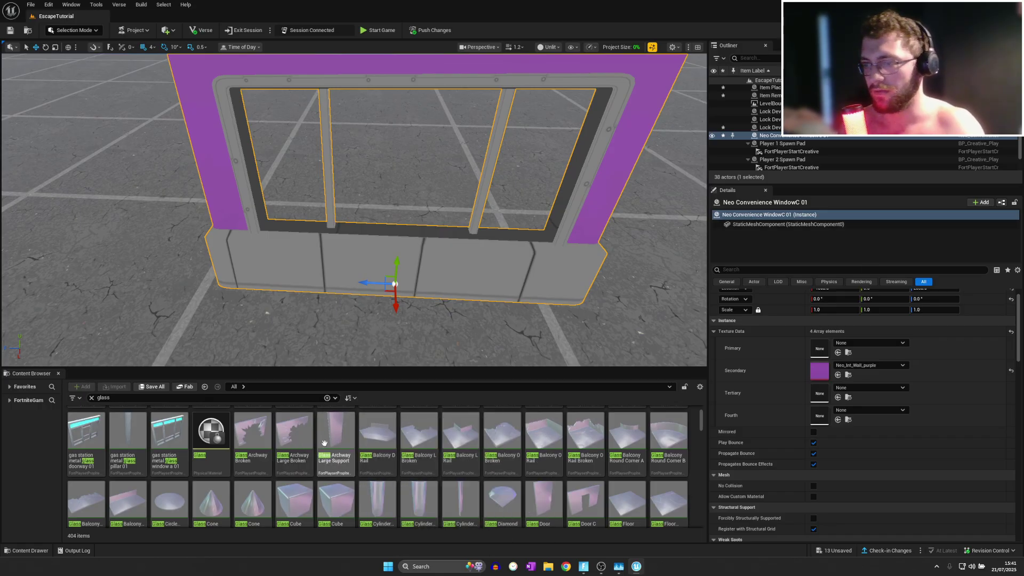
pyautogui.scroll(-1, 324, 443)
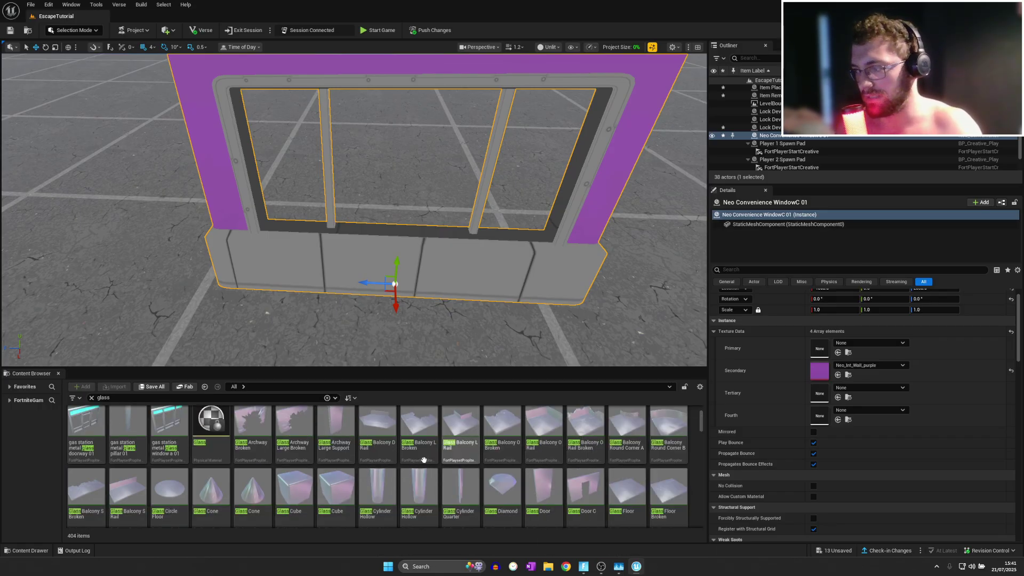
pyautogui.moveTo(402, 214); pyautogui.dragTo(405, 242)
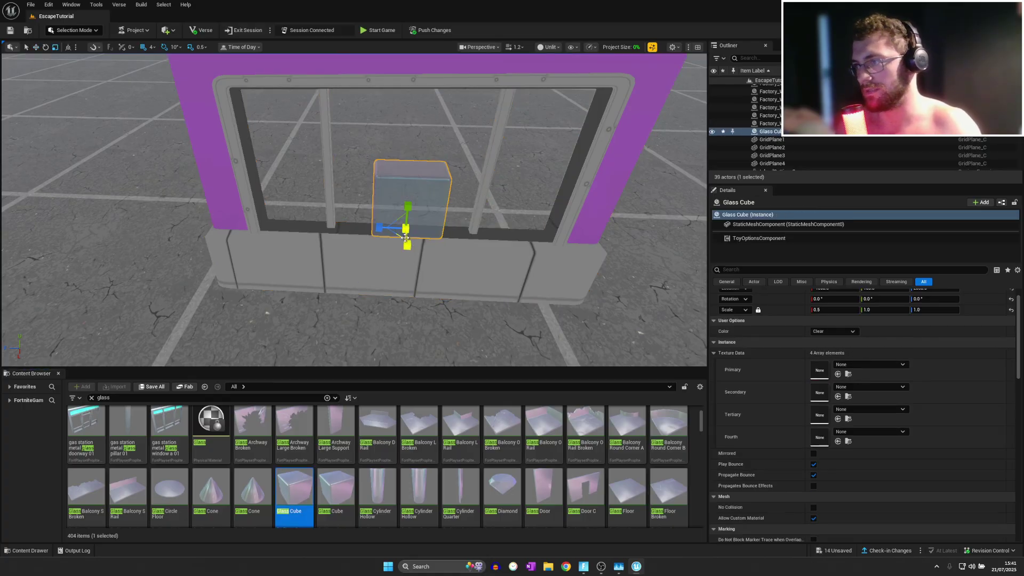
pyautogui.moveTo(406, 212); pyautogui.dragTo(406, 210)
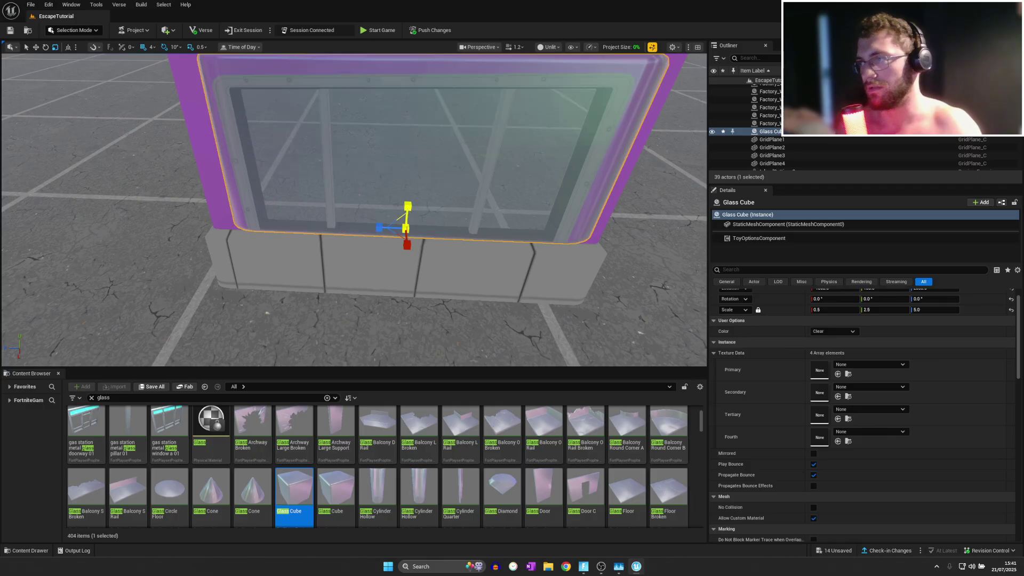
# Refine the Glass Cube's scale to 0.36 × 2.1825 × 4.775 and shift it slightly upward to fit the window frame.
pyautogui.press('w')
pyautogui.moveTo(407, 210); pyautogui.dragTo(411, 254, button='right')
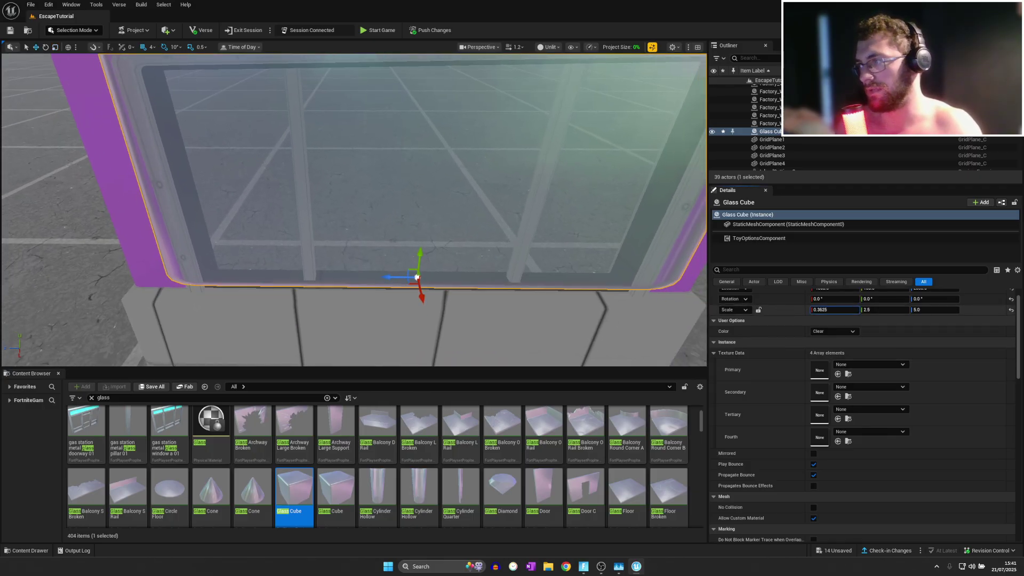
pyautogui.moveTo(884, 309); pyautogui.dragTo(869, 310)
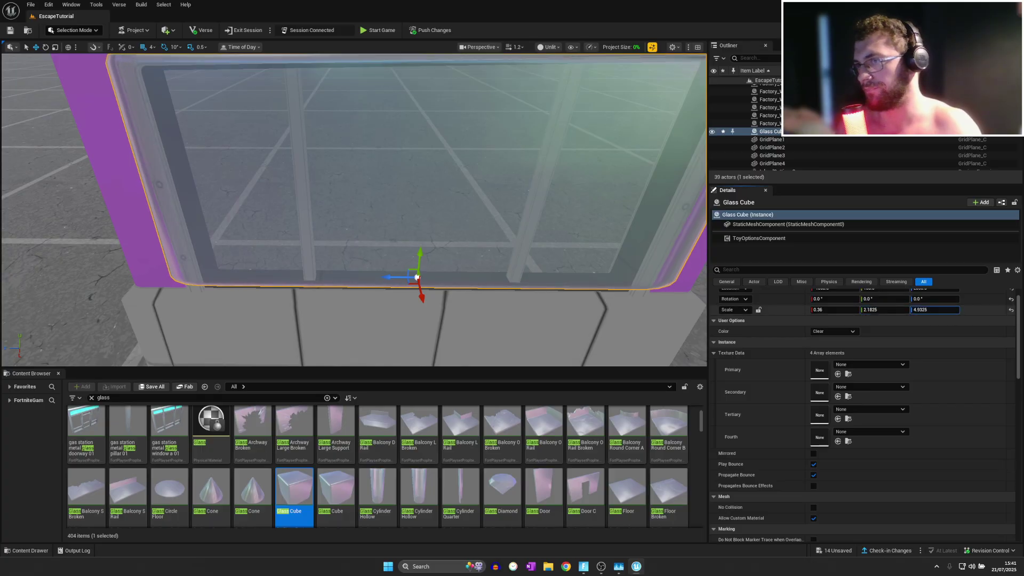
pyautogui.moveTo(421, 254); pyautogui.dragTo(420, 250)
pyautogui.press('s')
pyautogui.moveTo(421, 251); pyautogui.dragTo(418, 229, button='right')
pyautogui.press('w')
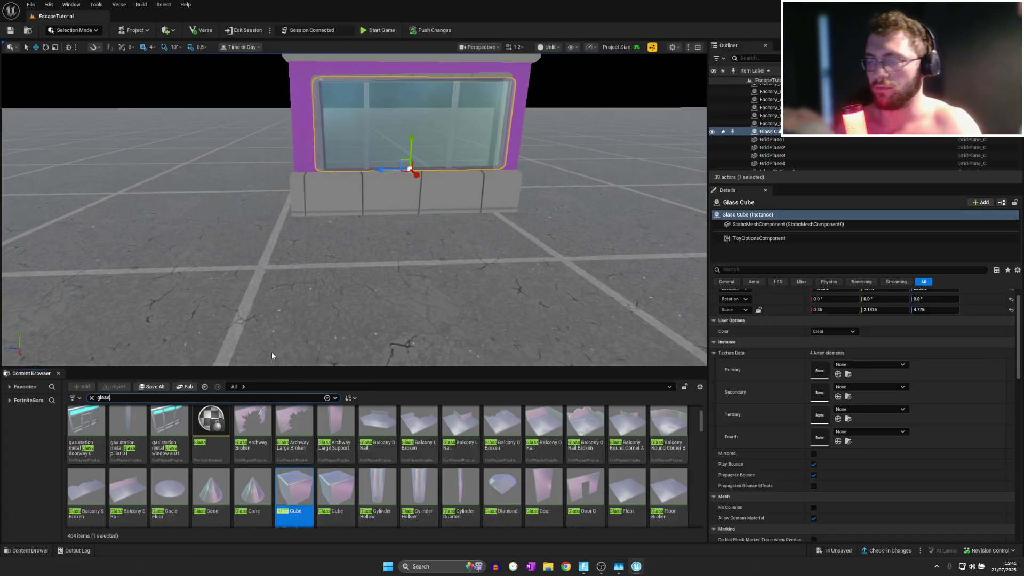
# Switch to Fortnite, fly over to inspect the glass-filled purple window wall, and reopen the creative content.
pyautogui.moveTo(272, 356); pyautogui.dragTo(347, 358, button='right')
pyautogui.press('d')
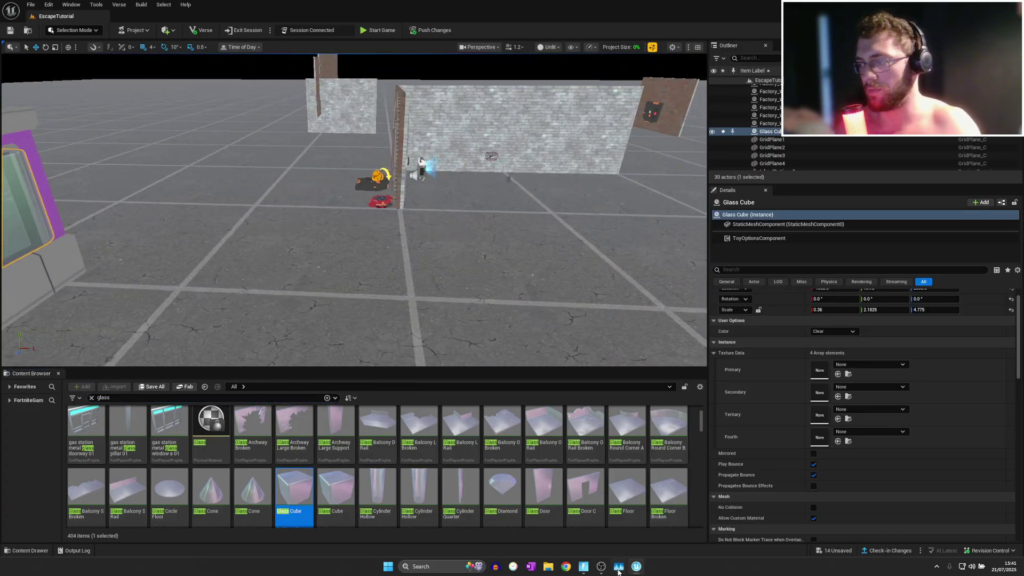
pyautogui.click(583, 566)
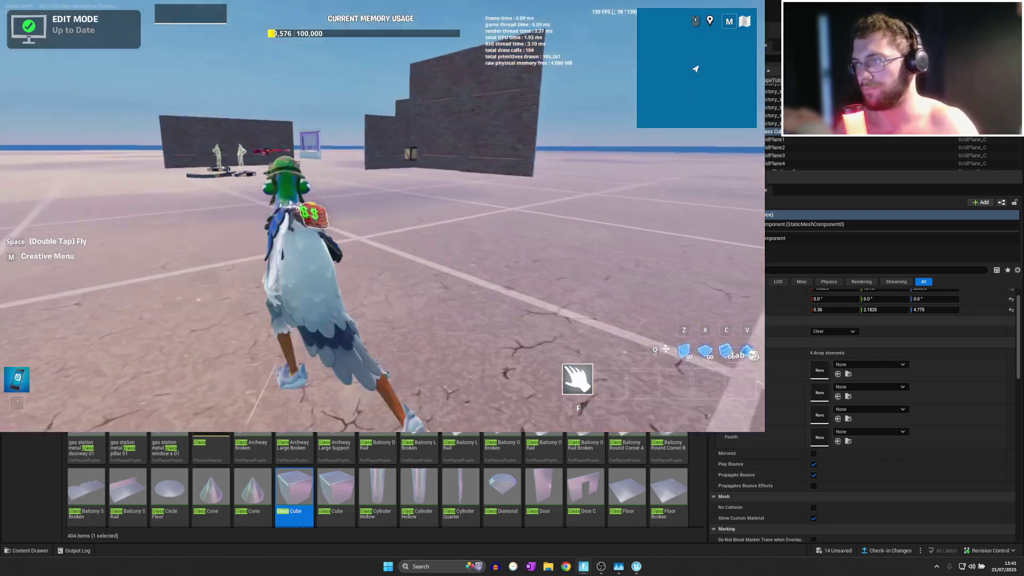
pyautogui.press('w')
pyautogui.press('space')
pyautogui.press('space')
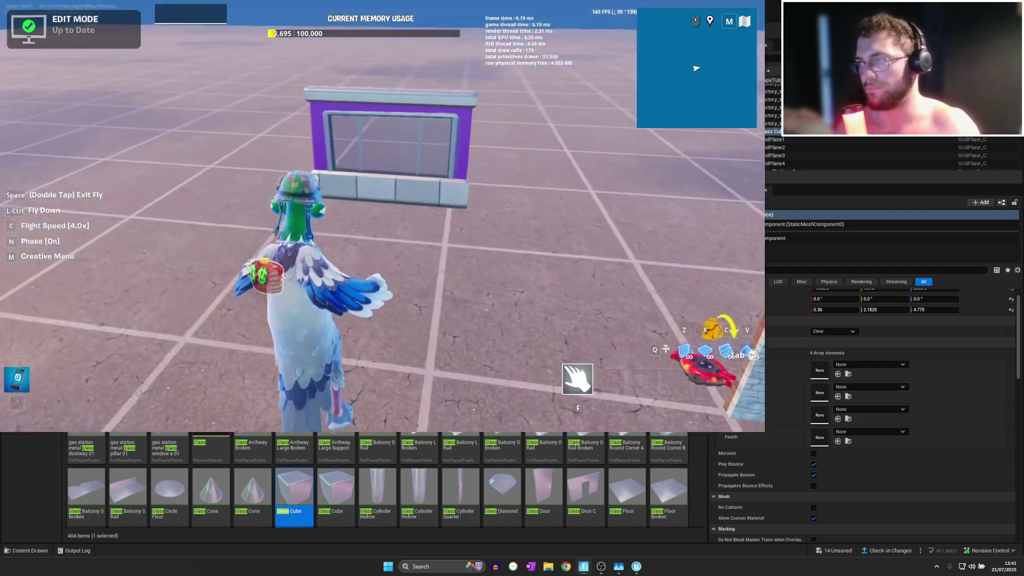
pyautogui.press('space')
pyautogui.press('space')
pyautogui.press('m')
pyautogui.click(111, 15)
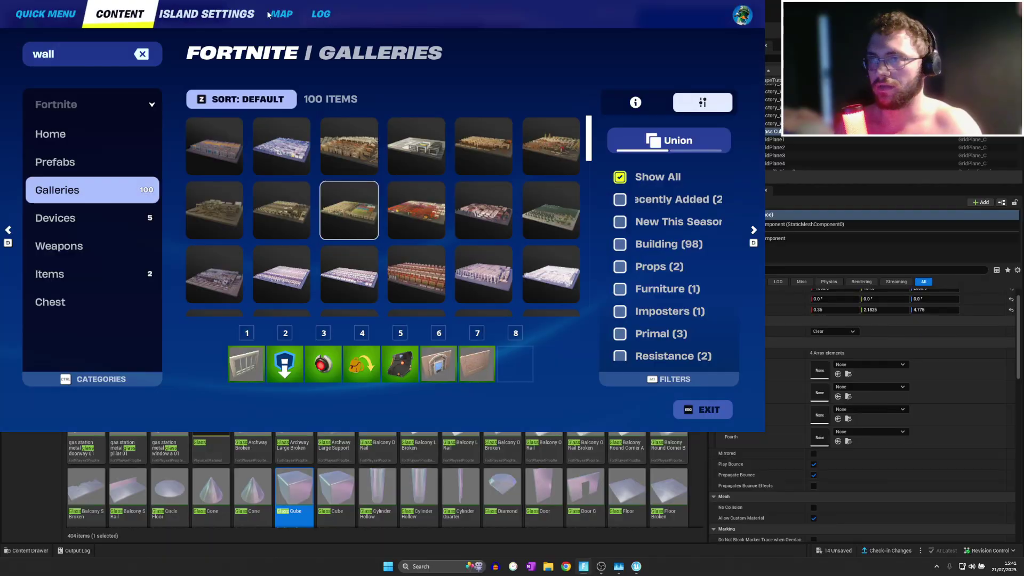
# Search the devices for "prop m" and equip the Prop Manipulator in the first quick-bar slot.
pyautogui.moveTo(343, 4); pyautogui.dragTo(385, 1)
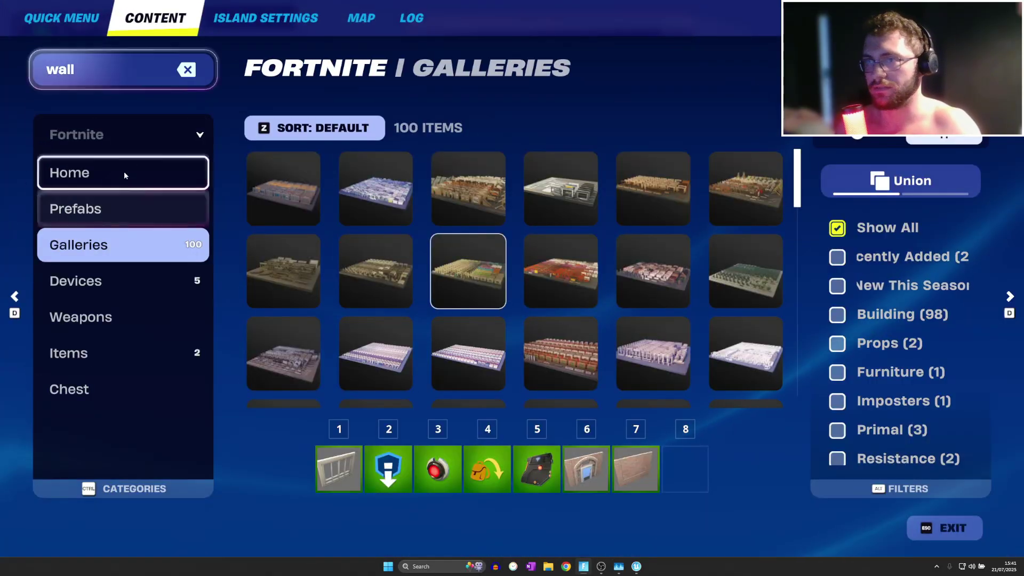
pyautogui.click(138, 282)
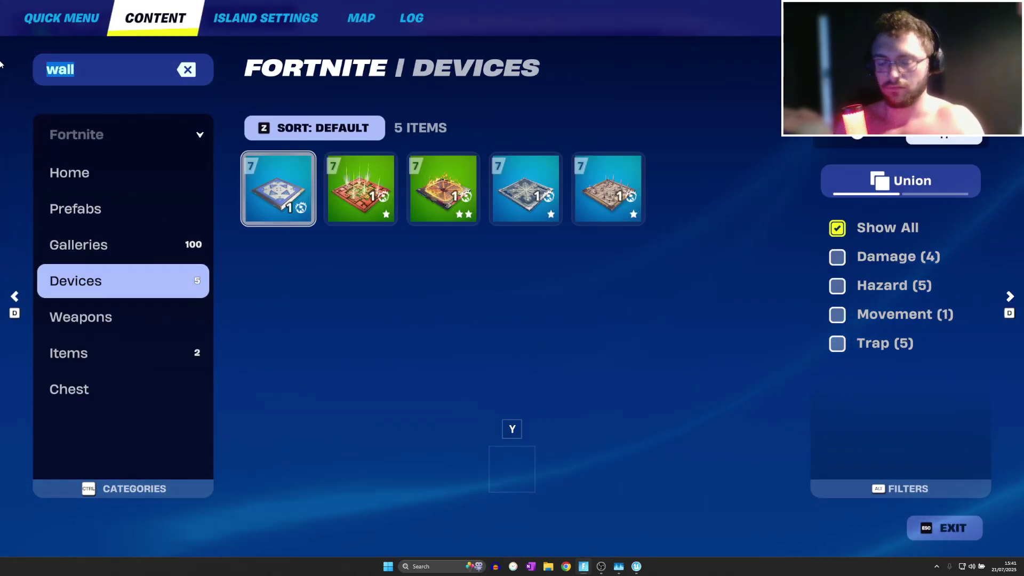
pyautogui.write('prop m')
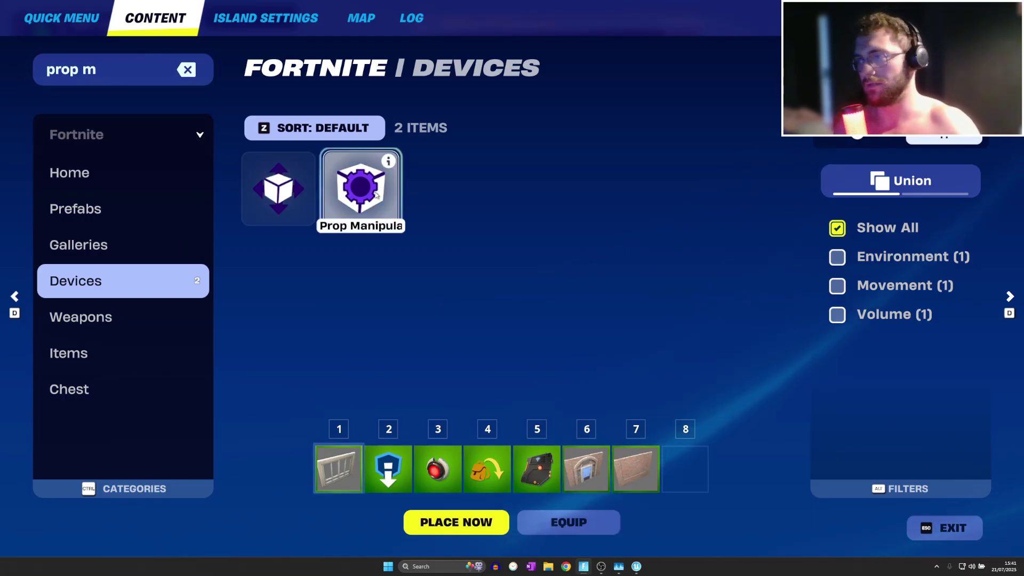
pyautogui.press('Escape')
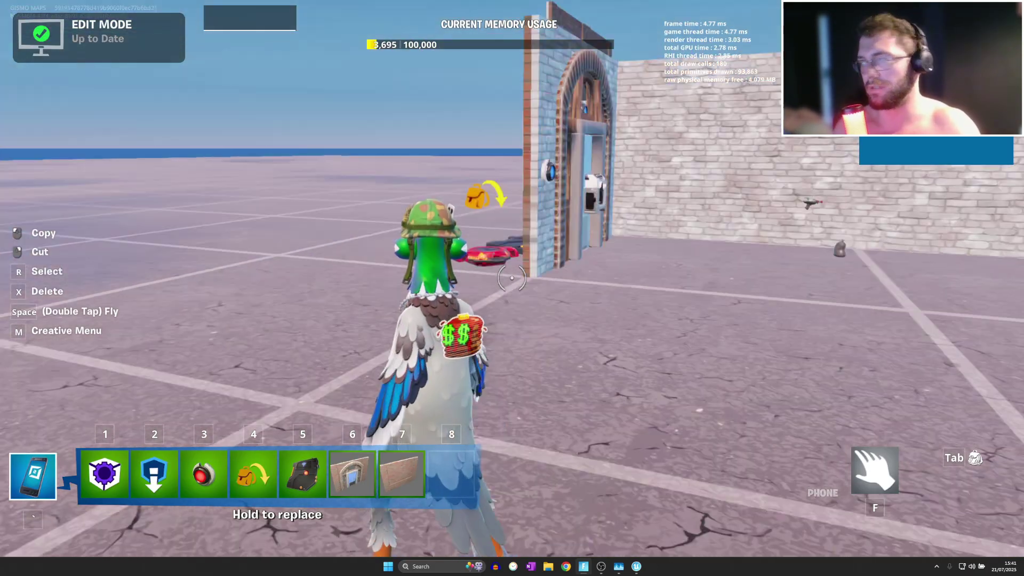
# Bring the gun Item Placer over from the neighbouring level and place it on the floor beside the purple window wall.
pyautogui.press('space')
pyautogui.press('space')
pyautogui.press('`')
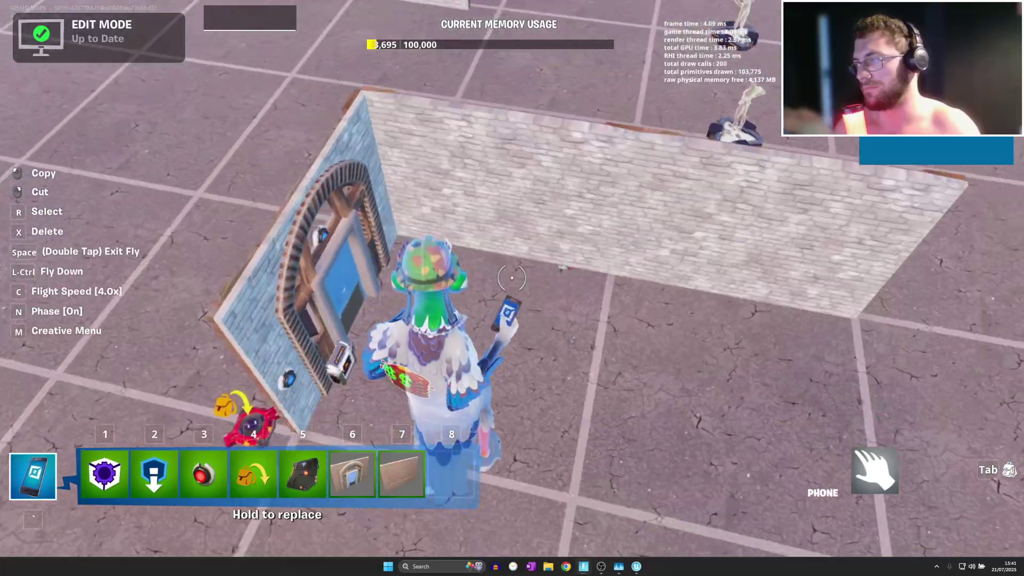
pyautogui.click(512, 280)
pyautogui.click(512, 279)
pyautogui.press('`')
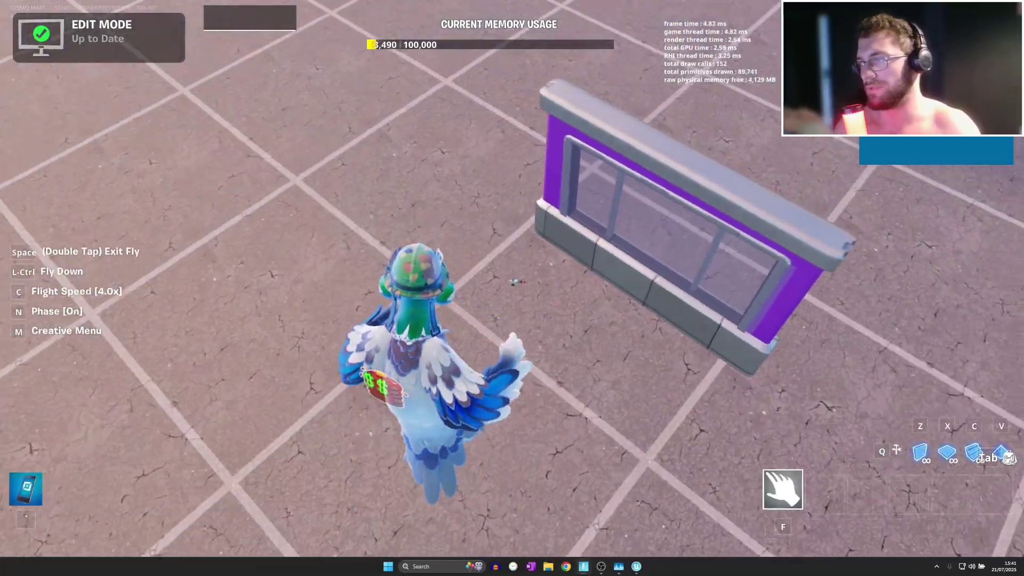
# Examine the glass-filled purple window wall and the Item Placer beside it from ground level.
pyautogui.press('space')
pyautogui.press('space')
pyautogui.press('w')
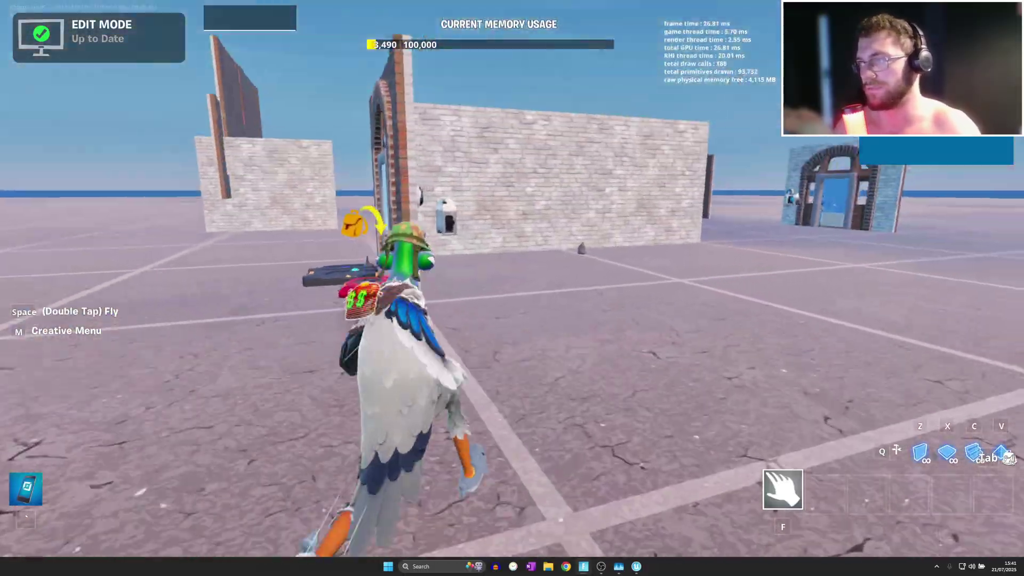
pyautogui.press('w')
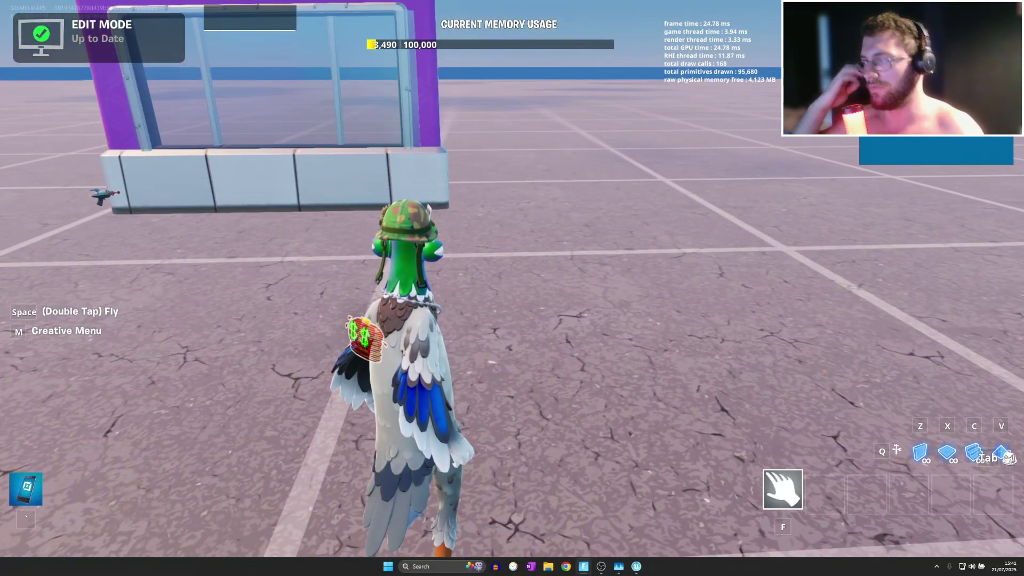
pyautogui.press('w')
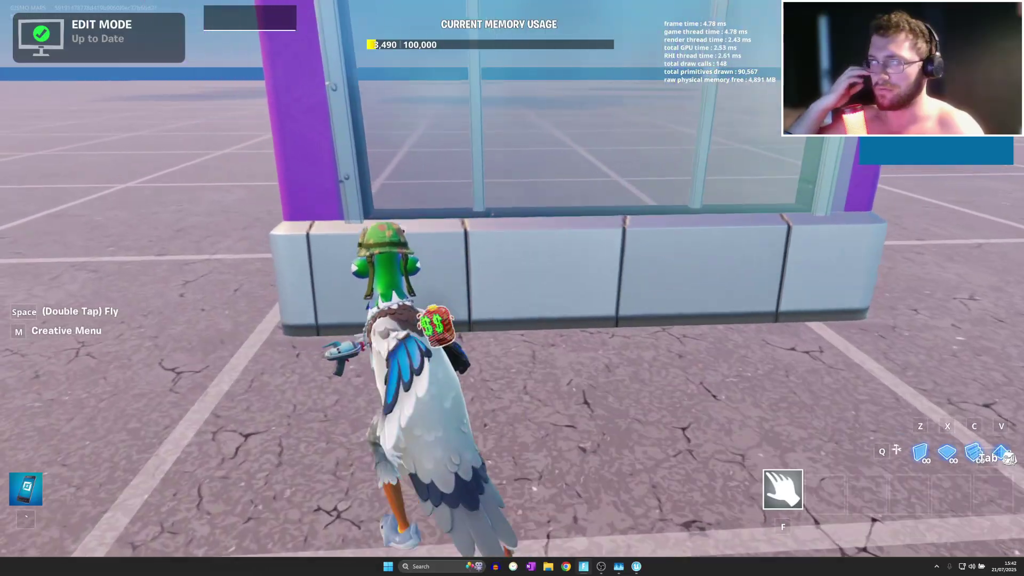
pyautogui.press('m')
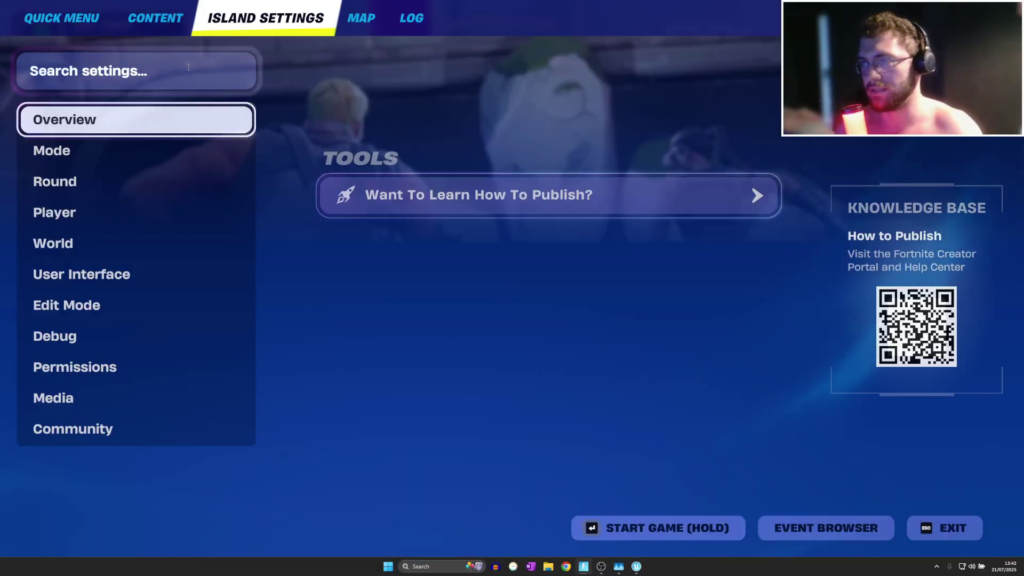
pyautogui.click(170, 24)
pyautogui.press('Escape')
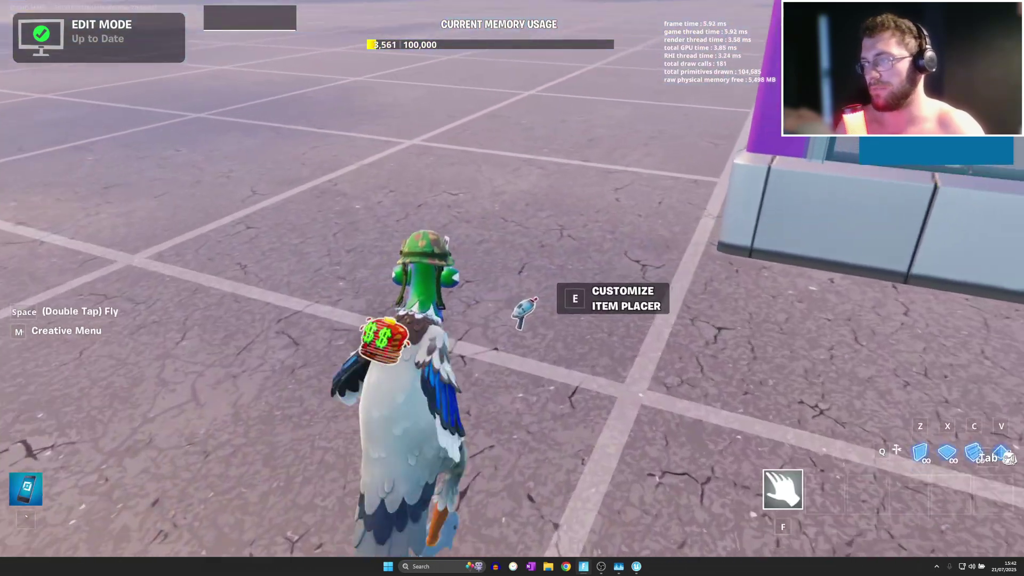
# Search the creative items for "coal".
pyautogui.press('m')
pyautogui.click(152, 25)
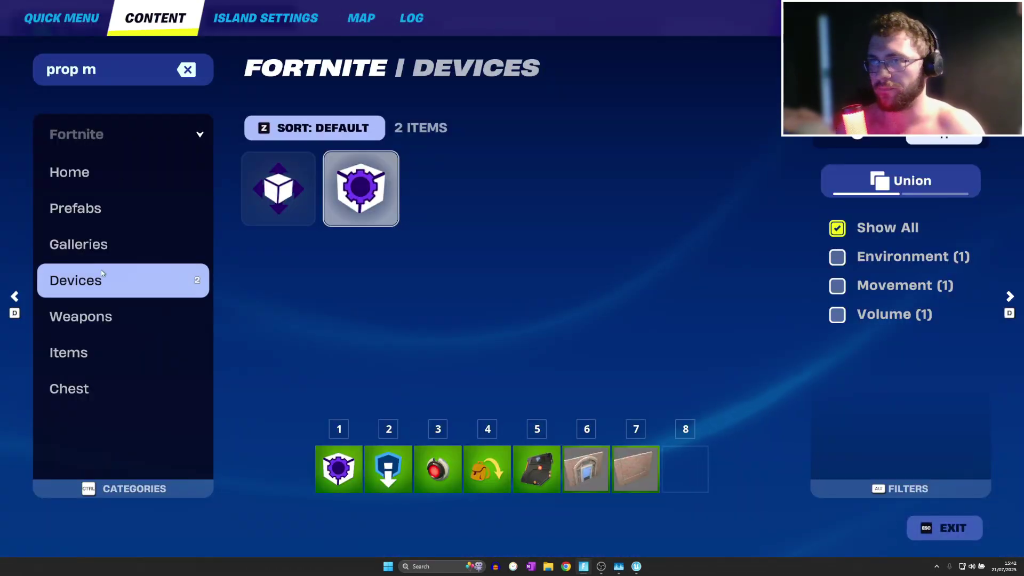
pyautogui.click(84, 356)
pyautogui.press('BackSpace')
pyautogui.write('coal')
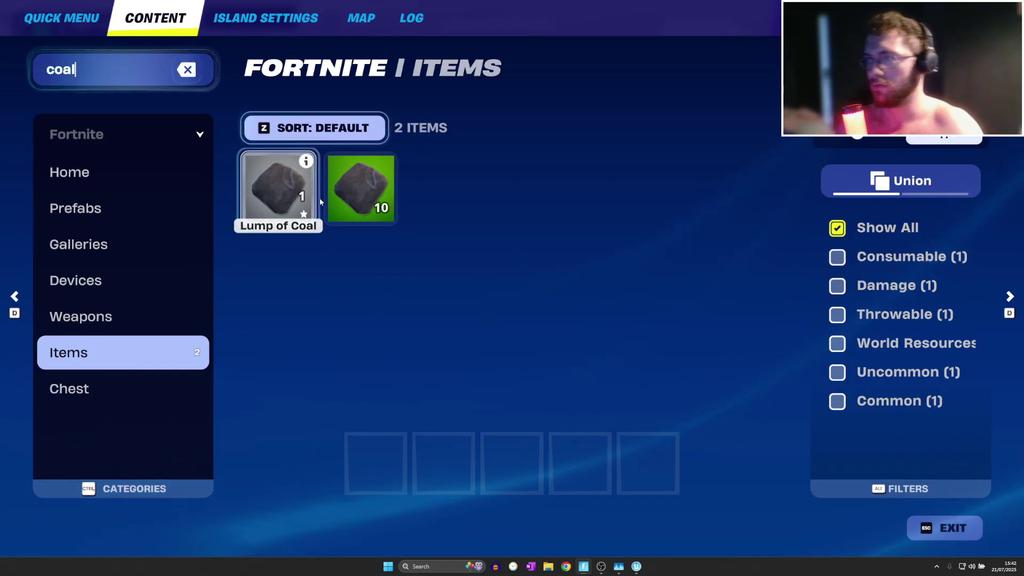
# Equip a single Lump of Coal and drop it on the floor near the Item Placer.
pyautogui.click(346, 197)
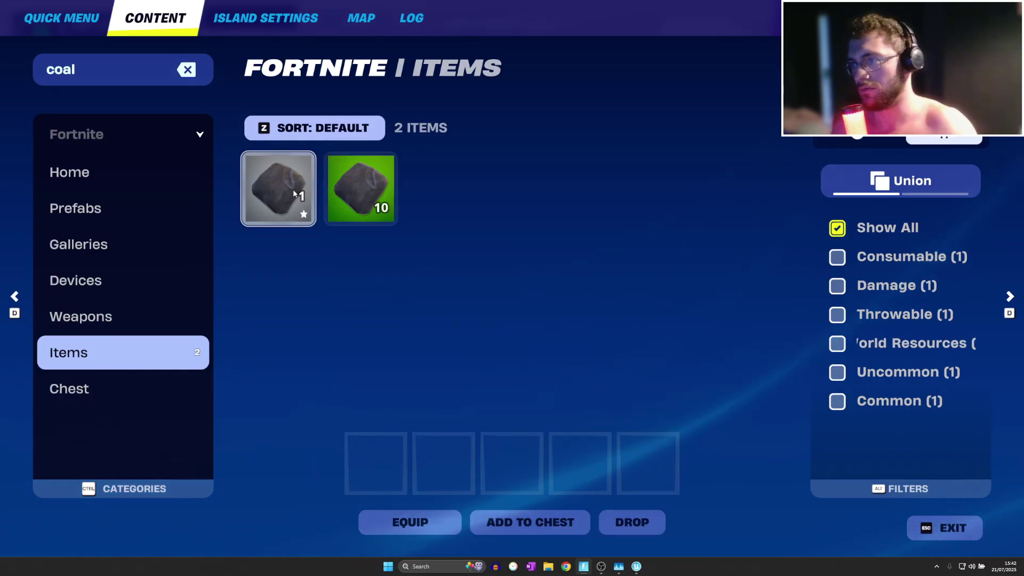
pyautogui.press('Escape')
pyautogui.press('m')
pyautogui.press('Escape')
pyautogui.press('m')
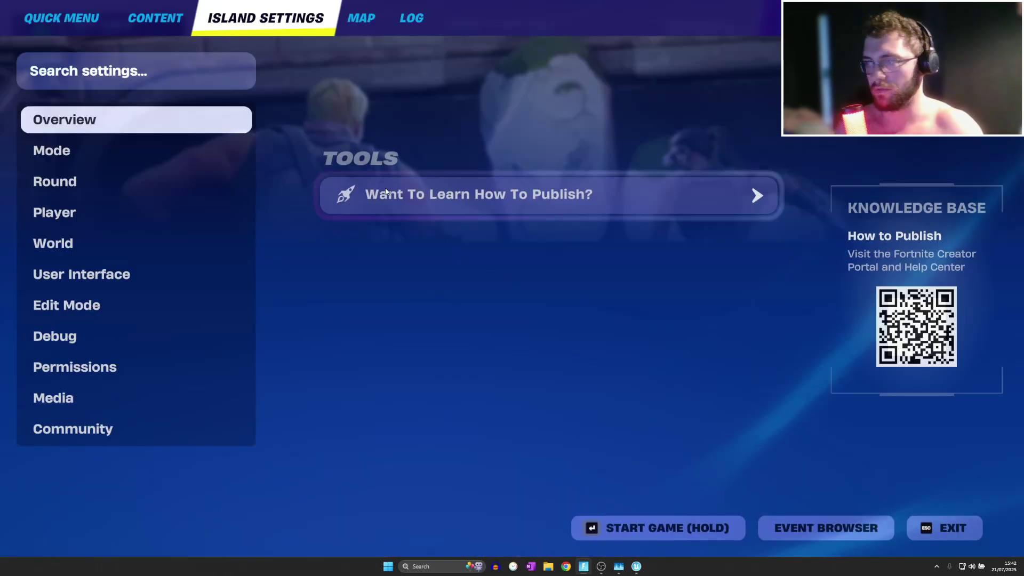
pyautogui.click(180, 19)
pyautogui.press('Escape')
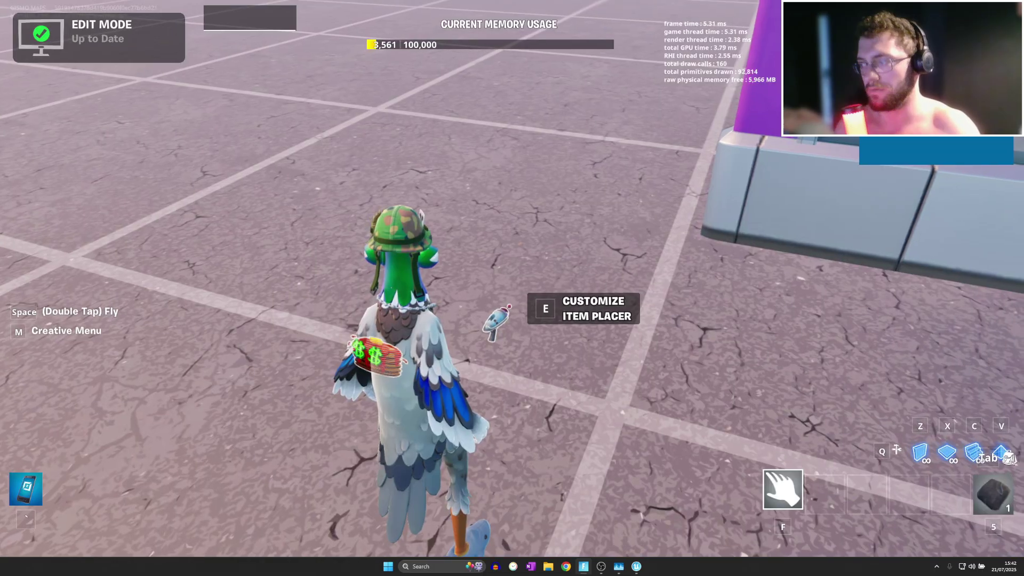
pyautogui.press('Tab')
pyautogui.press('Tab')
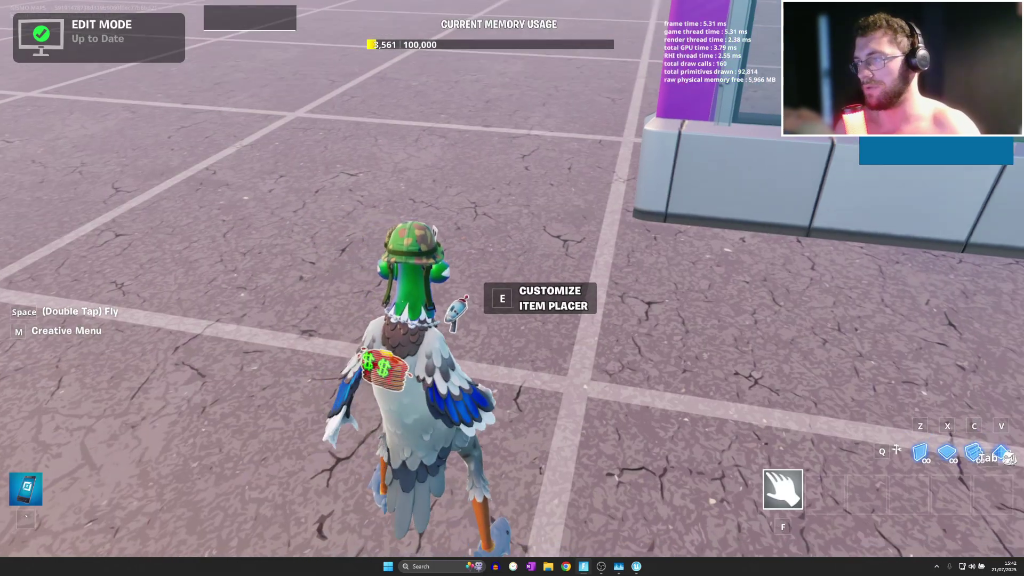
# Place a Trigger upright against the purple window wall, rotated on the roll axis and enlarged to cover most of the glass.
pyautogui.press('`')
pyautogui.press('6')
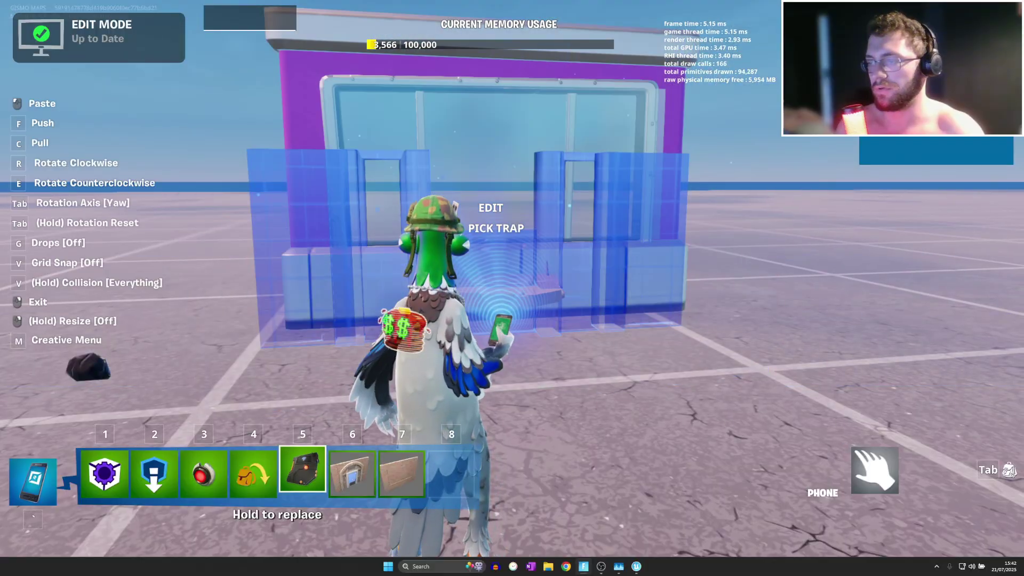
pyautogui.press('5')
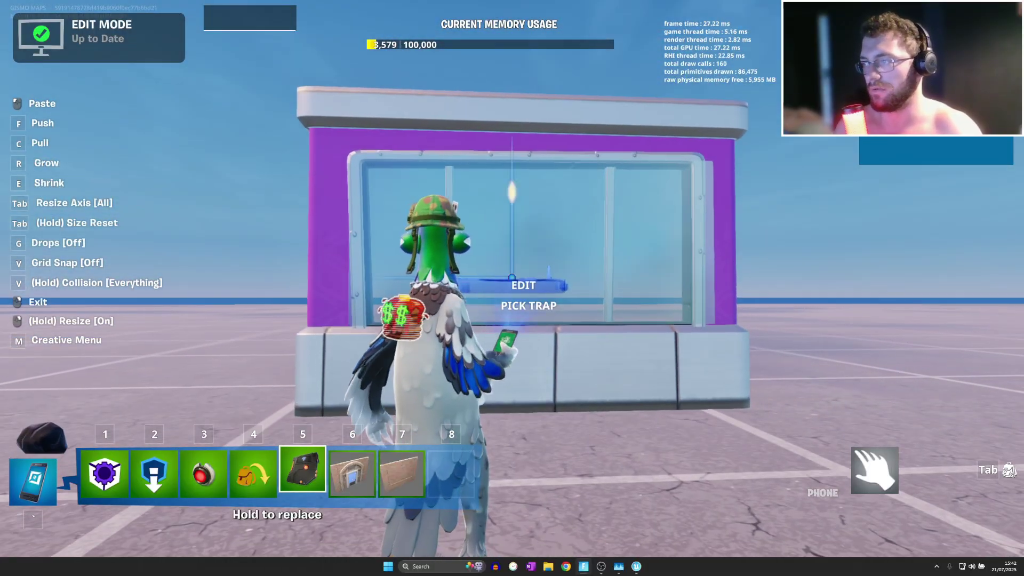
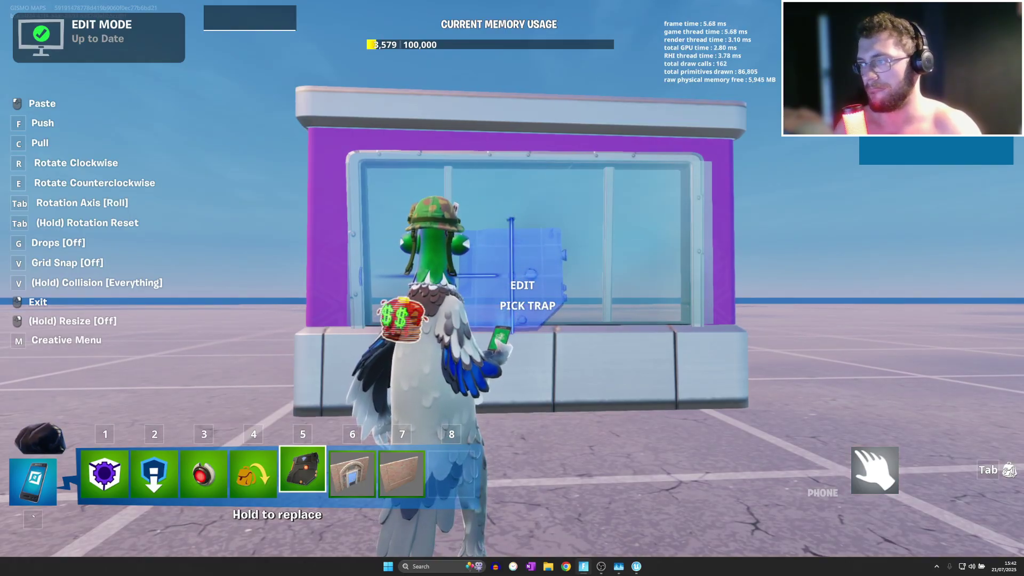
pyautogui.rightClick(512, 287)
pyautogui.press('r')
pyautogui.press('e')
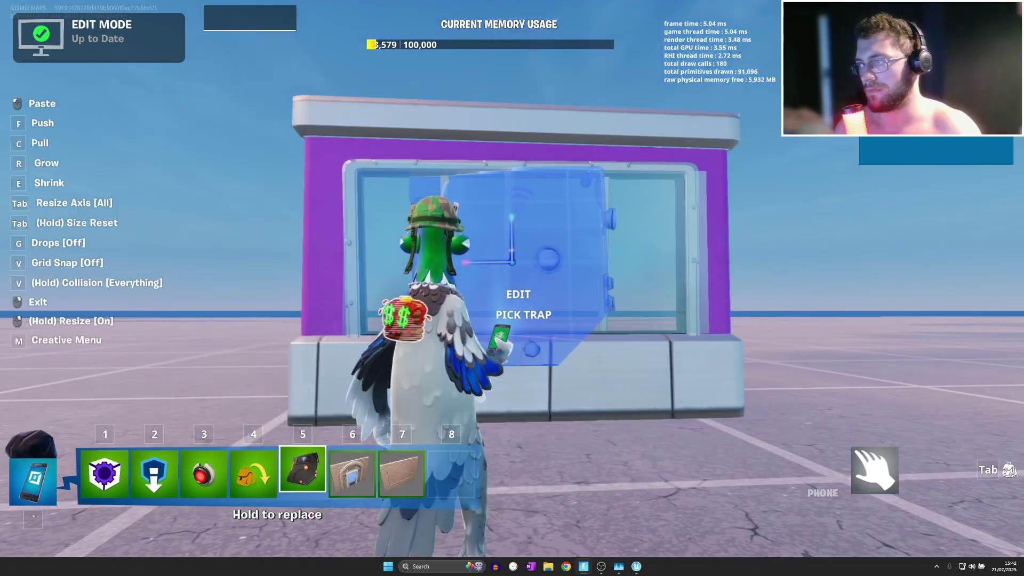
pyautogui.press('r')
pyautogui.click(512, 288)
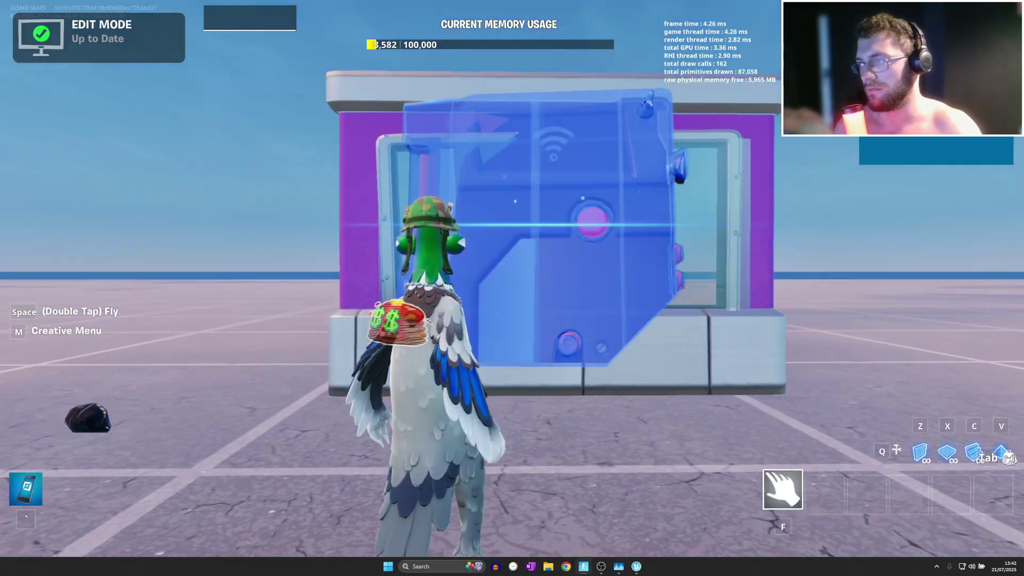
# Customize the large Trigger4 on the window wall by adjusting its options, checking its functions, and accepting the settings.
pyautogui.press('`')
pyautogui.press('f')
pyautogui.press('d')
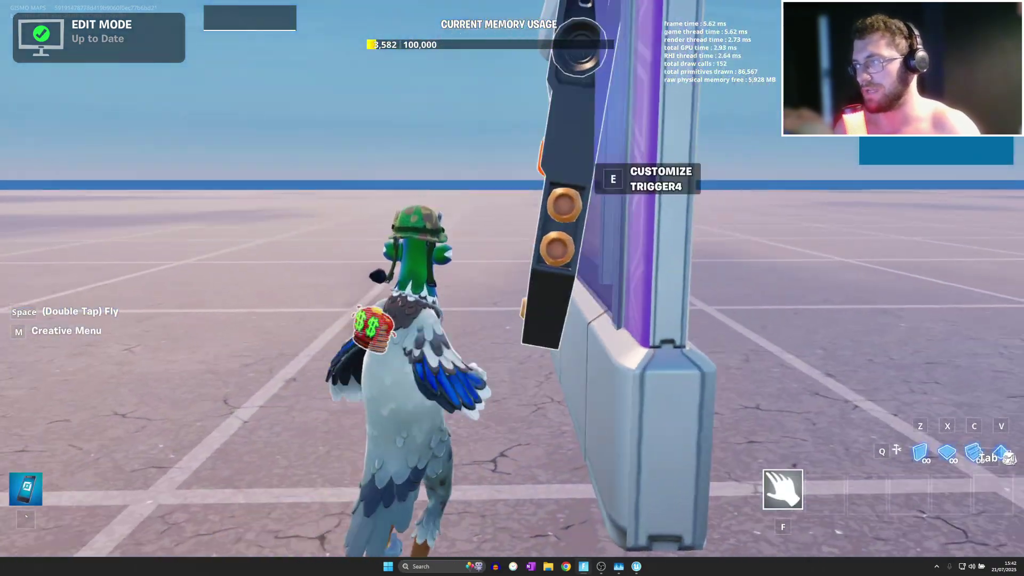
pyautogui.press('e')
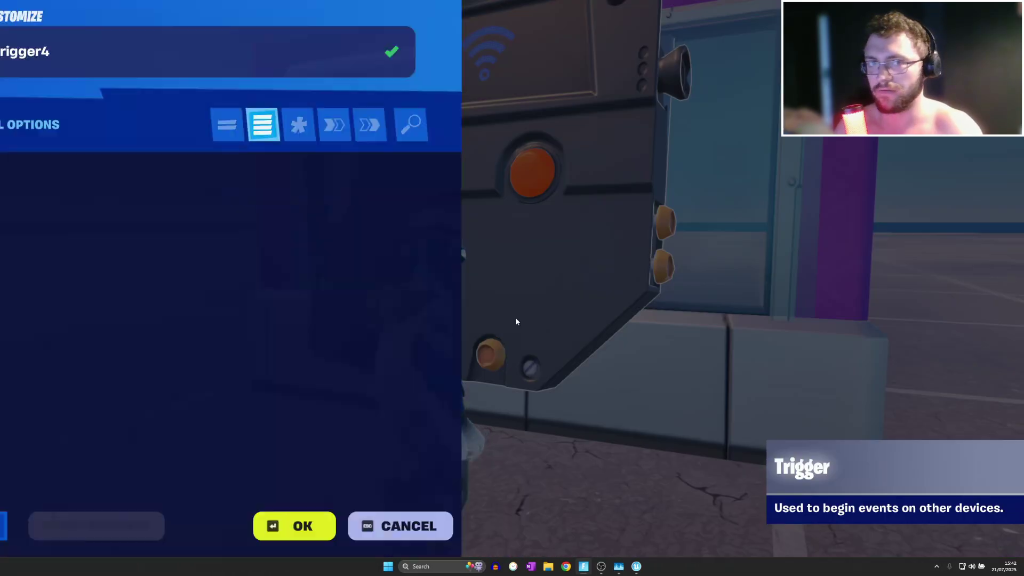
pyautogui.moveTo(498, 209); pyautogui.dragTo(497, 295)
pyautogui.moveTo(490, 374); pyautogui.dragTo(483, 184)
pyautogui.click(471, 236)
pyautogui.click(471, 280)
pyautogui.click(469, 243)
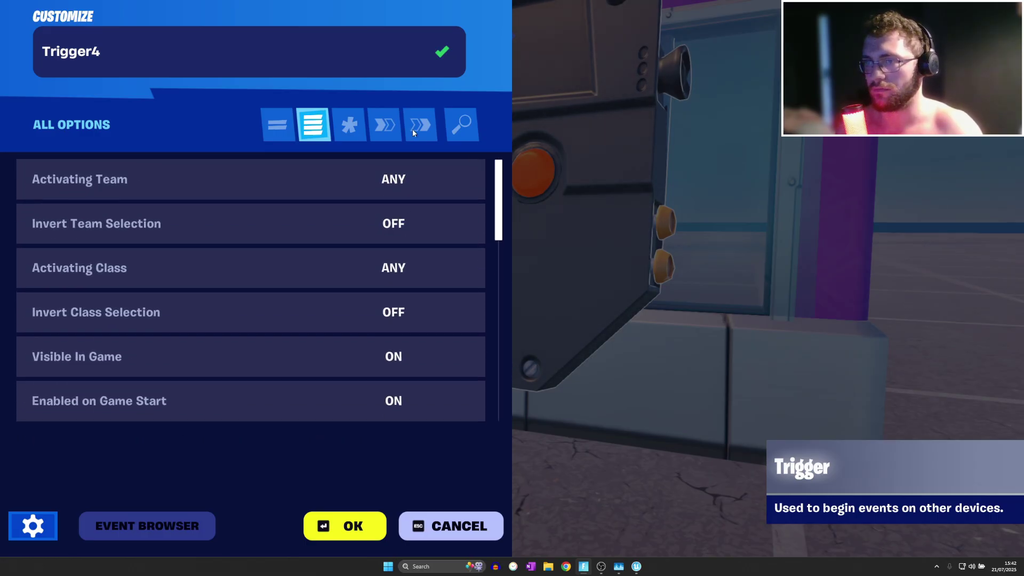
pyautogui.click(385, 125)
pyautogui.click(344, 525)
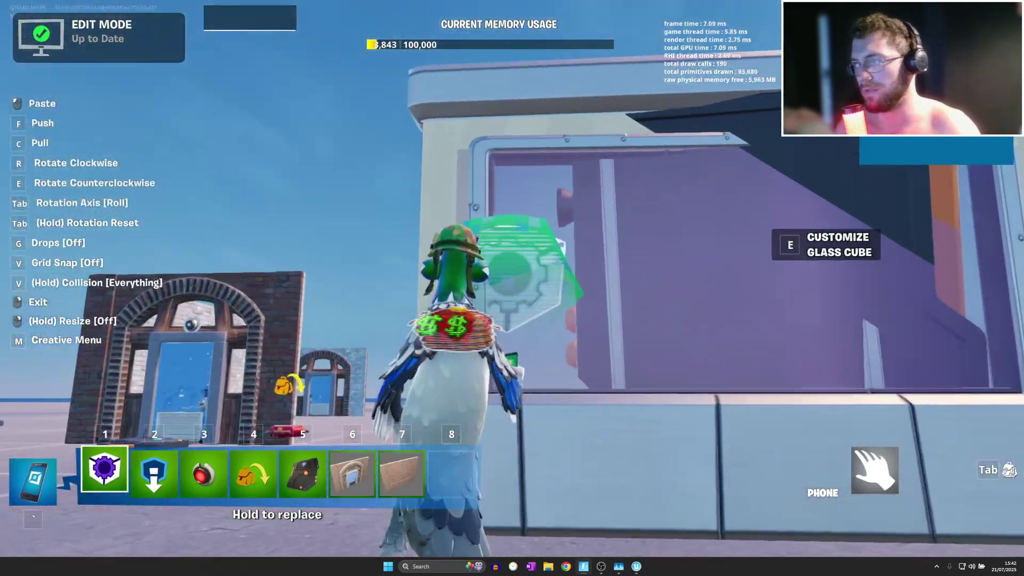
# Place a Prop Manipulator on the window's Glass Cube and make it hide props when Trigger4 sends On Triggered.
pyautogui.click(511, 278)
pyautogui.press('`')
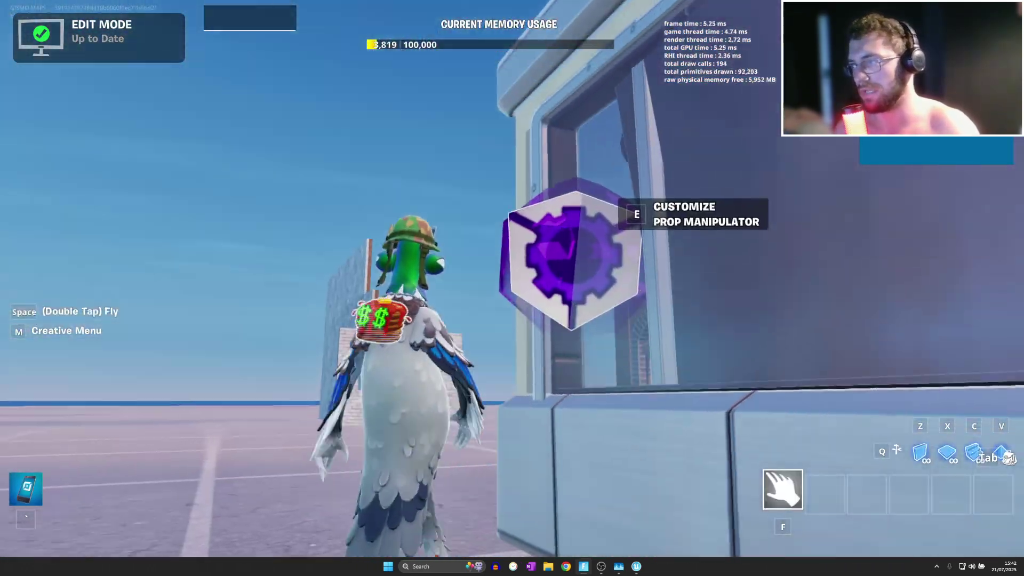
pyautogui.press('e')
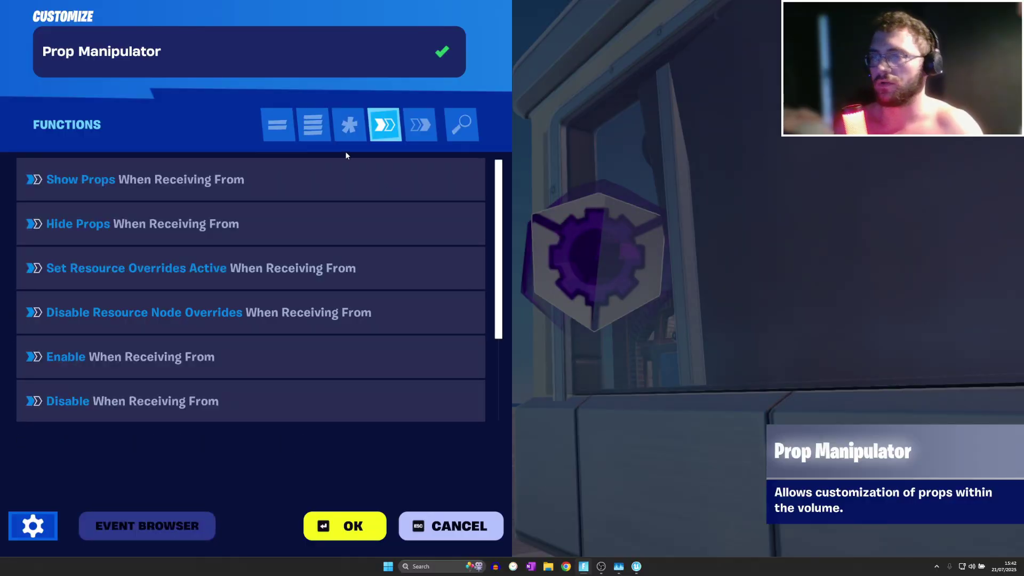
pyautogui.click(442, 224)
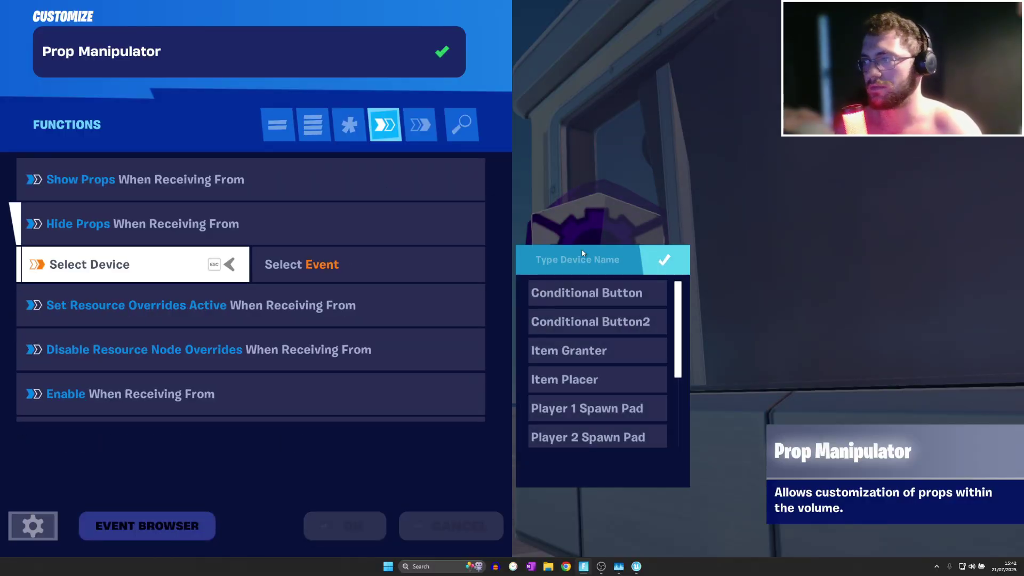
pyautogui.write('trigger')
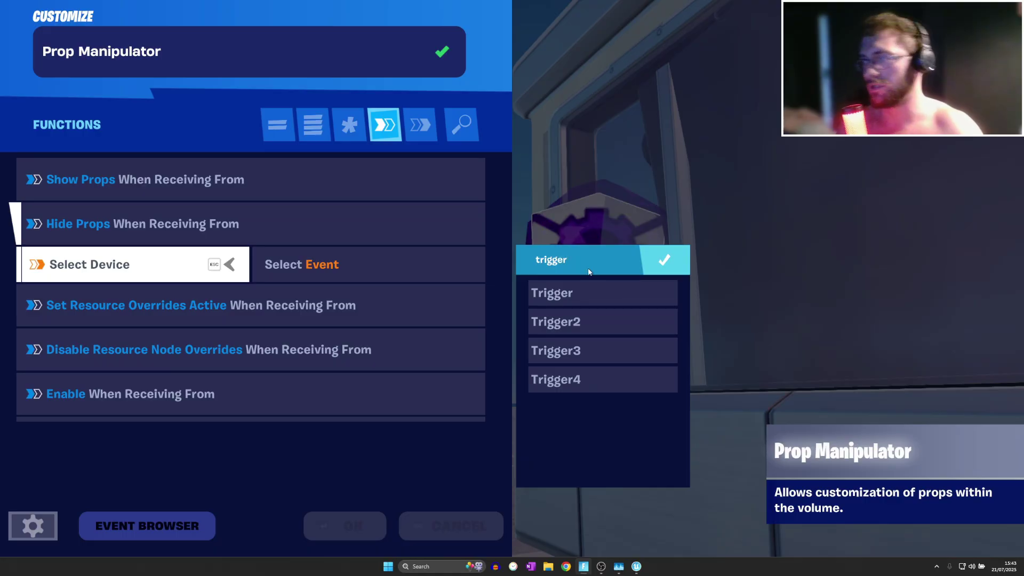
pyautogui.click(567, 377)
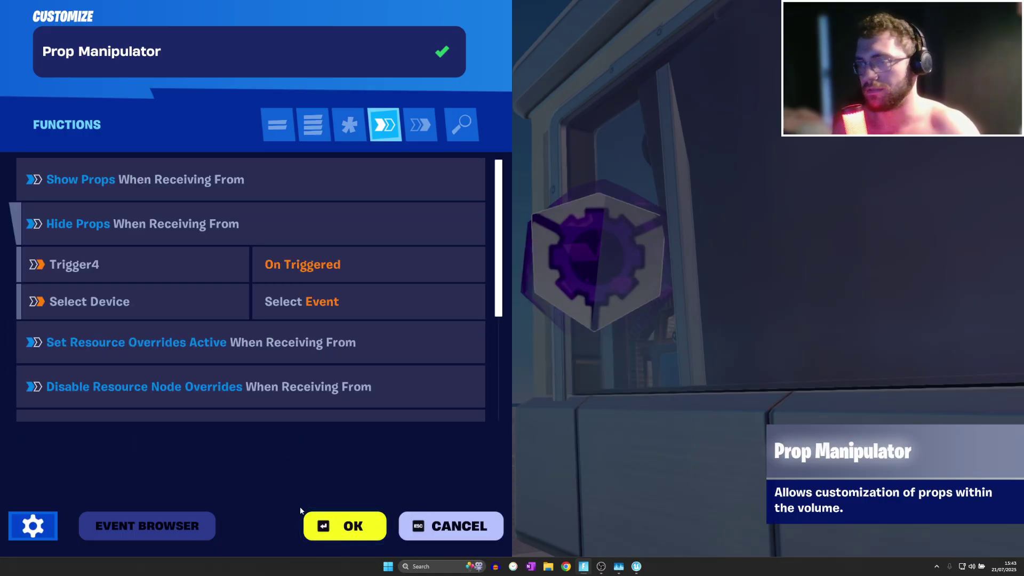
pyautogui.click(305, 526)
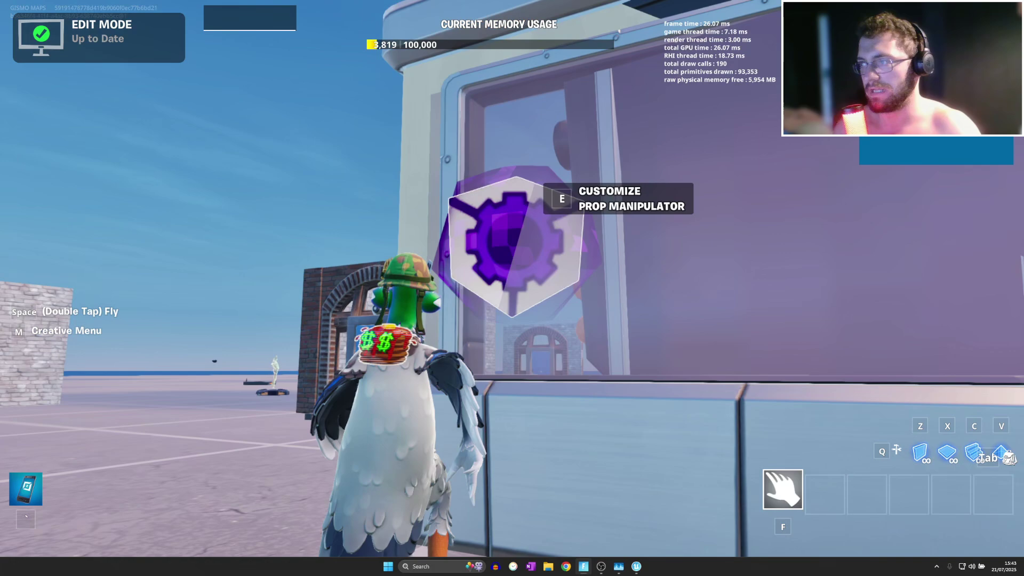
# Set the Prop Manipulator's Modify Prop Health to Yes and Is Prop Invulnerable to Yes, and accept the settings.
pyautogui.press('e')
pyautogui.click(313, 124)
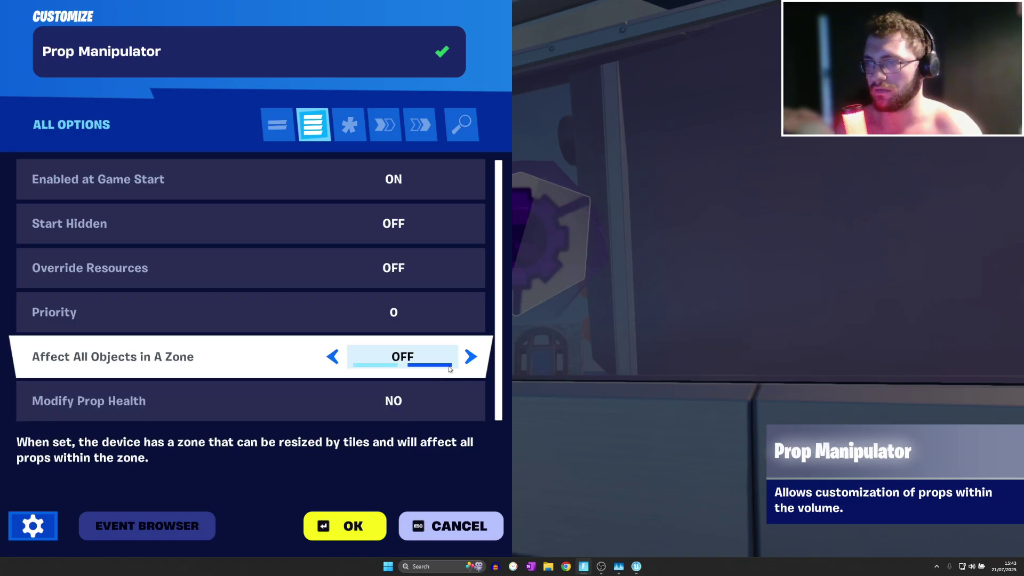
pyautogui.scroll(-2, 469, 373)
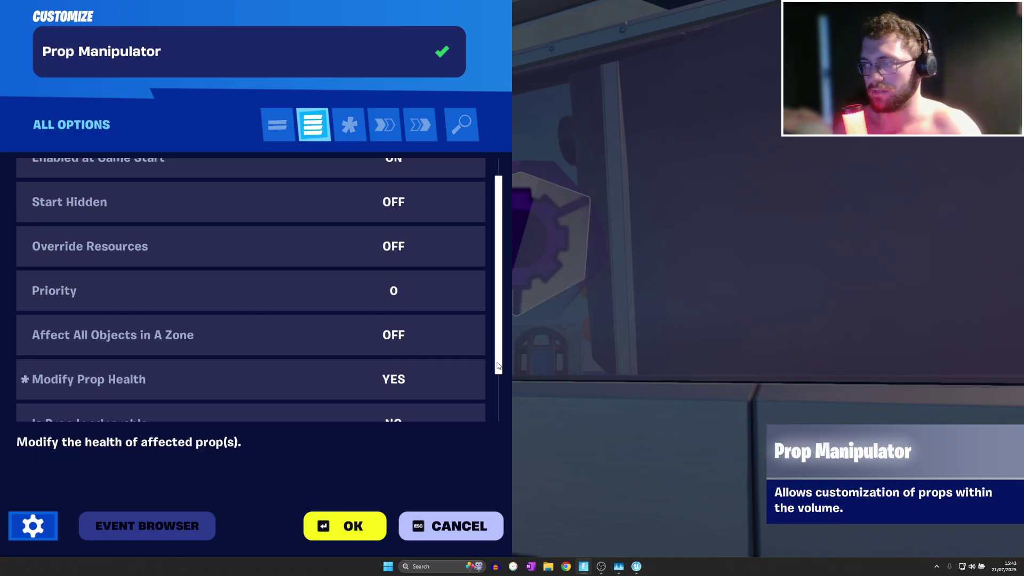
pyautogui.click(471, 361)
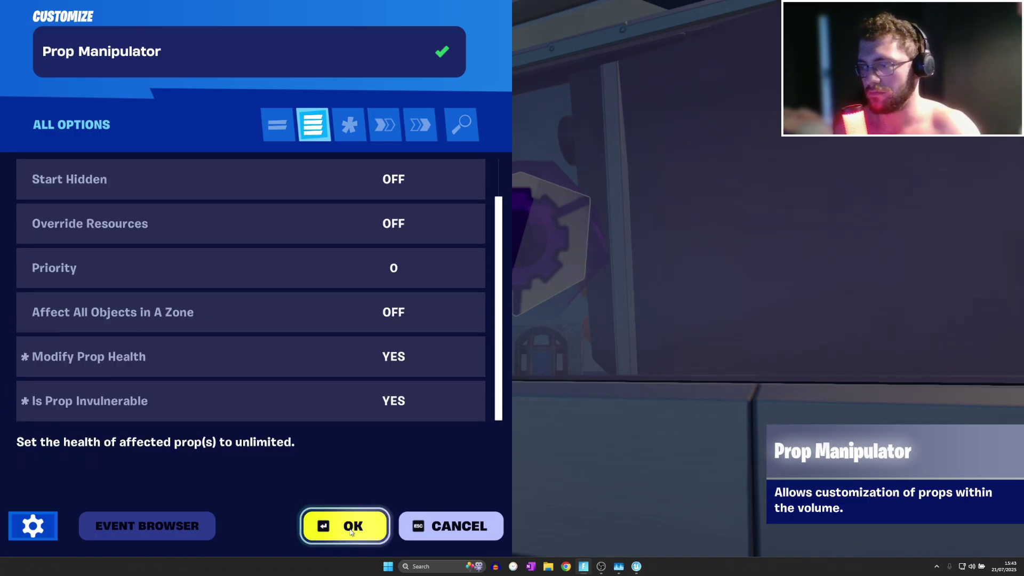
pyautogui.click(347, 526)
# Place another Trigger flat on the floor beyond the end of the purple window wall and put the phone away.
pyautogui.press('w')
pyautogui.press('w')
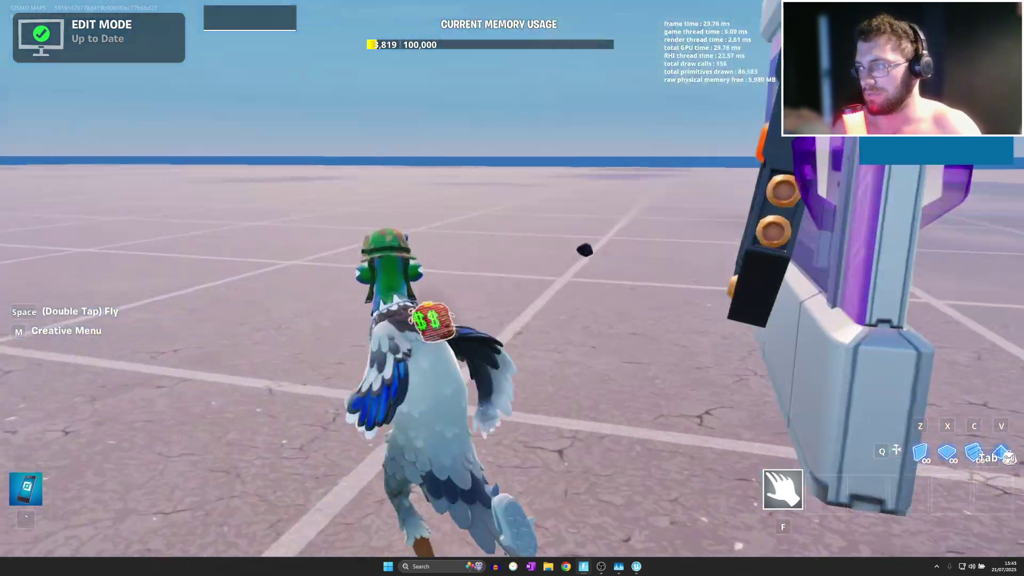
pyautogui.press('`')
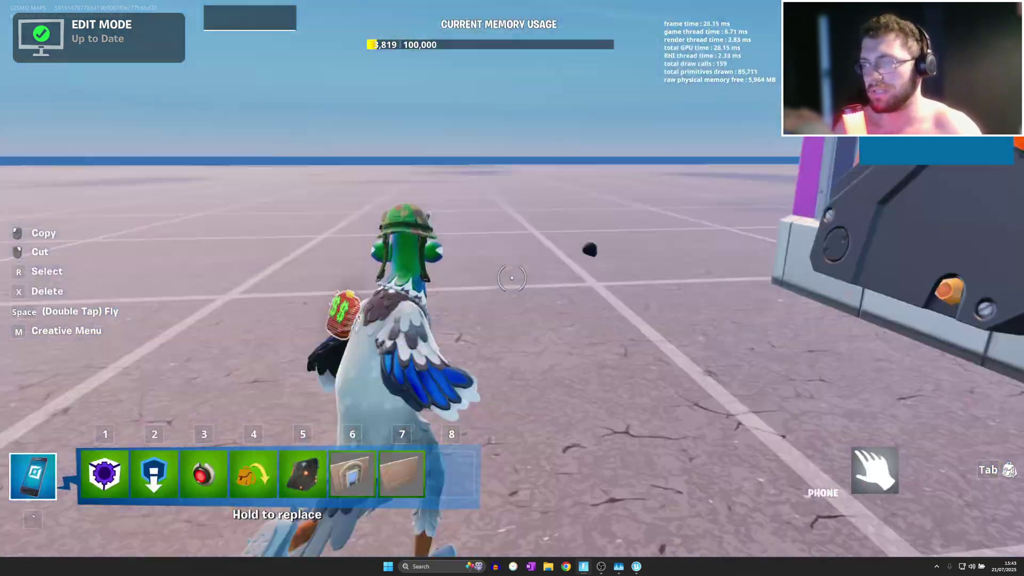
pyautogui.press('5')
pyautogui.press('6')
pyautogui.press('5')
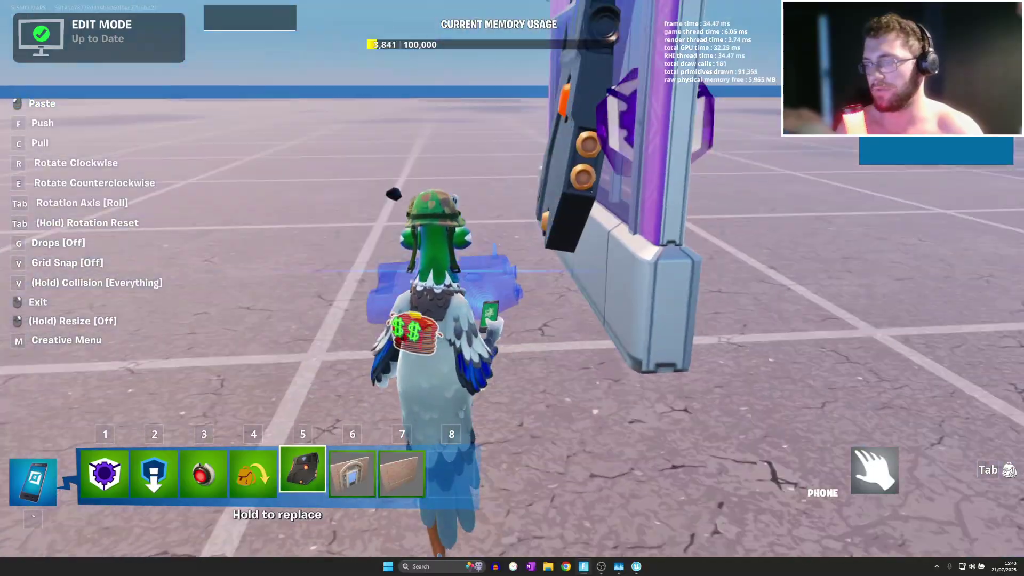
pyautogui.press('w')
pyautogui.click(512, 278)
pyautogui.press('f')
# Customize the new floor Trigger so its On Triggered event sends Remove to the Item Remover.
pyautogui.press('e')
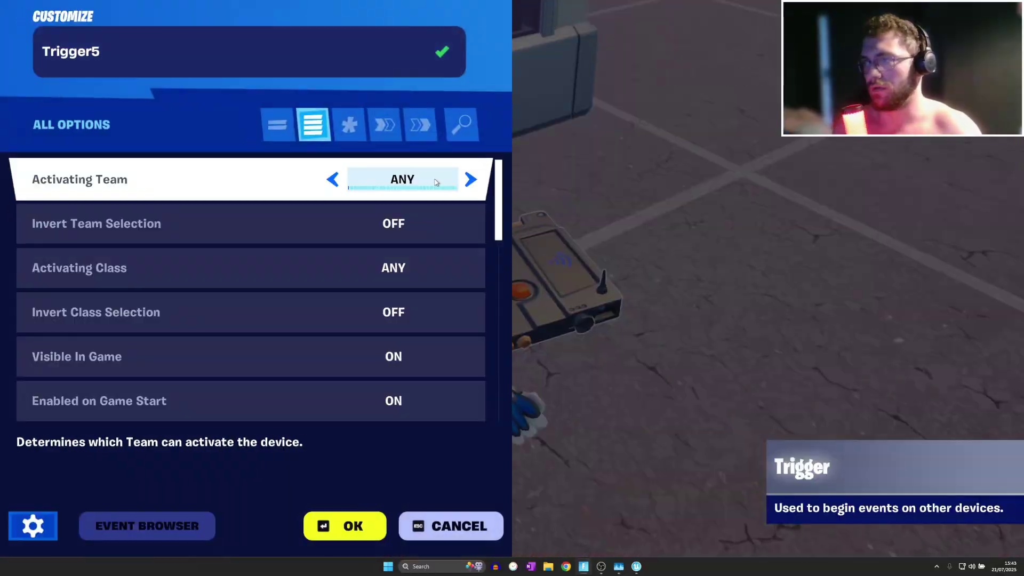
pyautogui.click(384, 124)
pyautogui.click(419, 126)
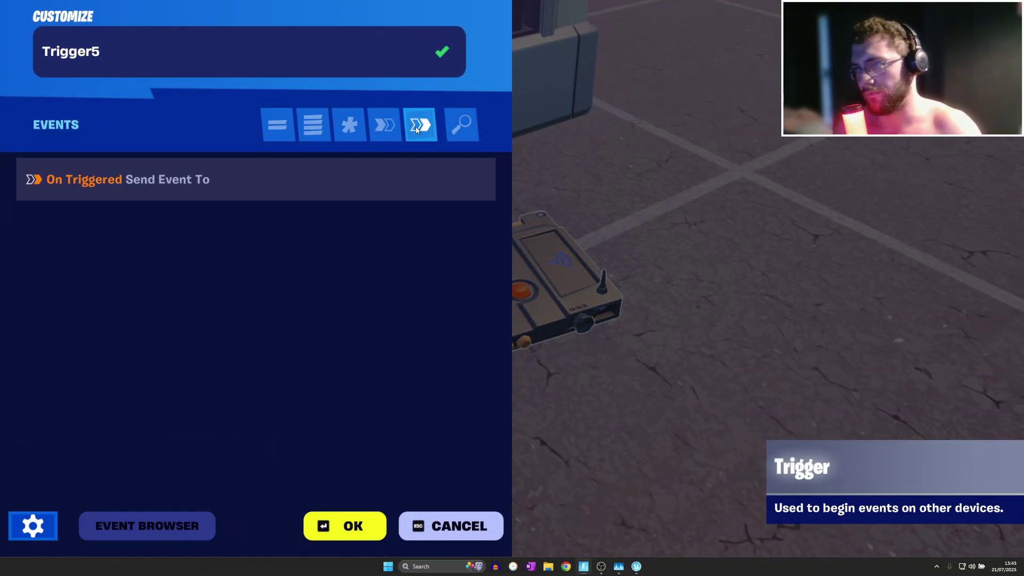
pyautogui.click(430, 185)
pyautogui.click(107, 220)
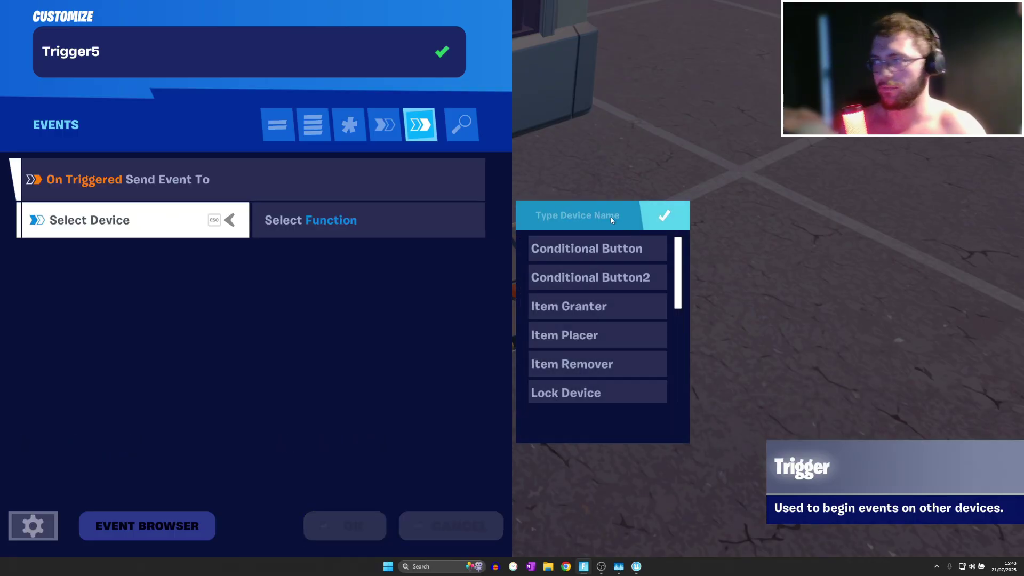
pyautogui.click(573, 366)
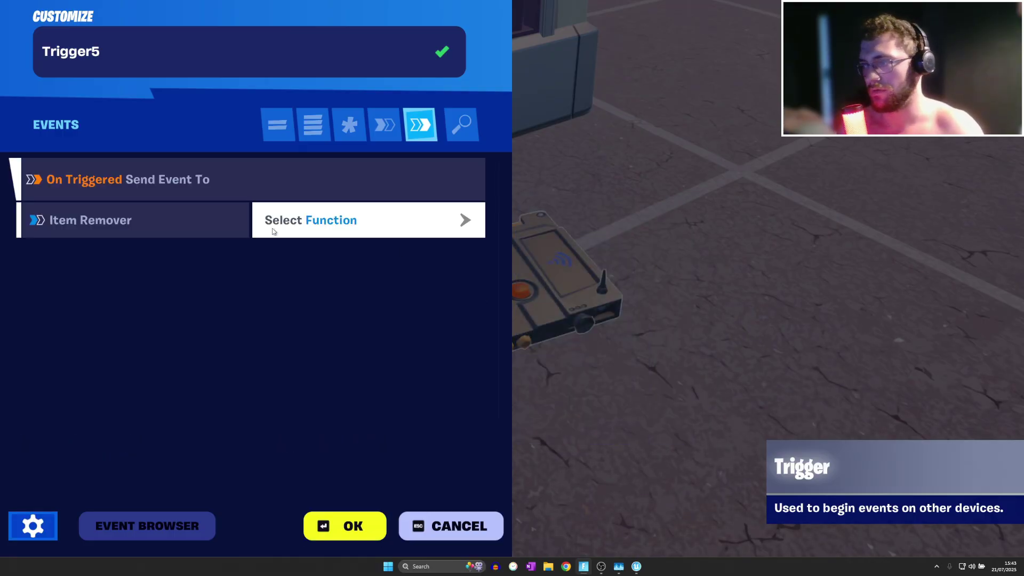
pyautogui.click(451, 229)
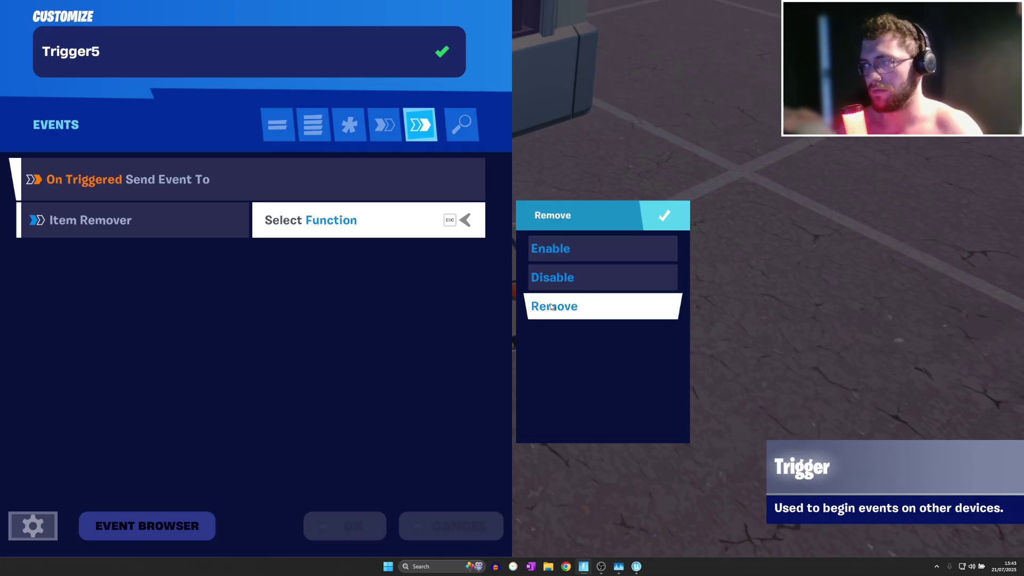
pyautogui.click(552, 307)
# Add a second On Triggered event to the floor Trigger that sends Show Props to the Prop Manipulator, and accept the settings.
pyautogui.click(456, 183)
pyautogui.click(160, 257)
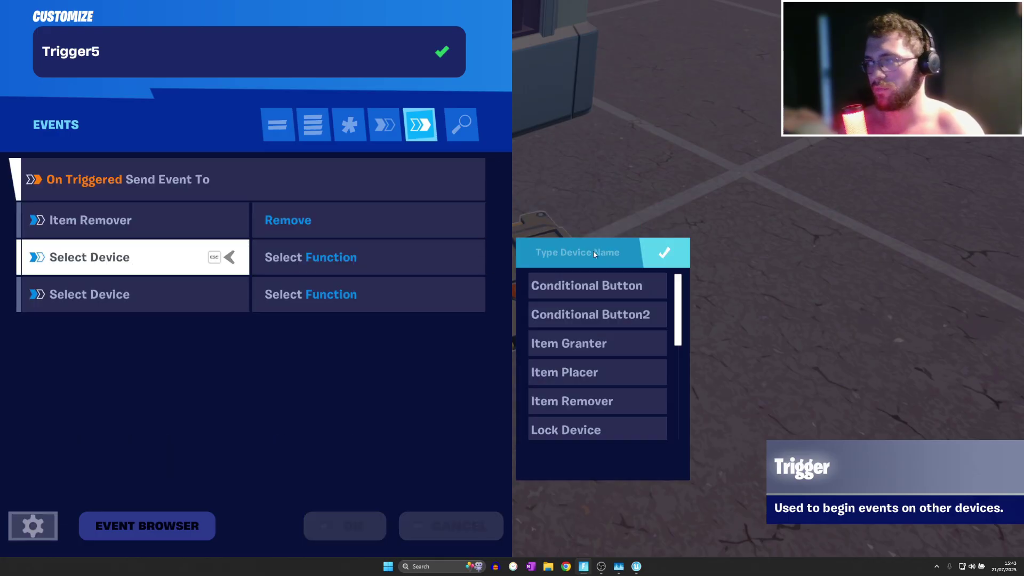
pyautogui.click(590, 250)
pyautogui.write('prop')
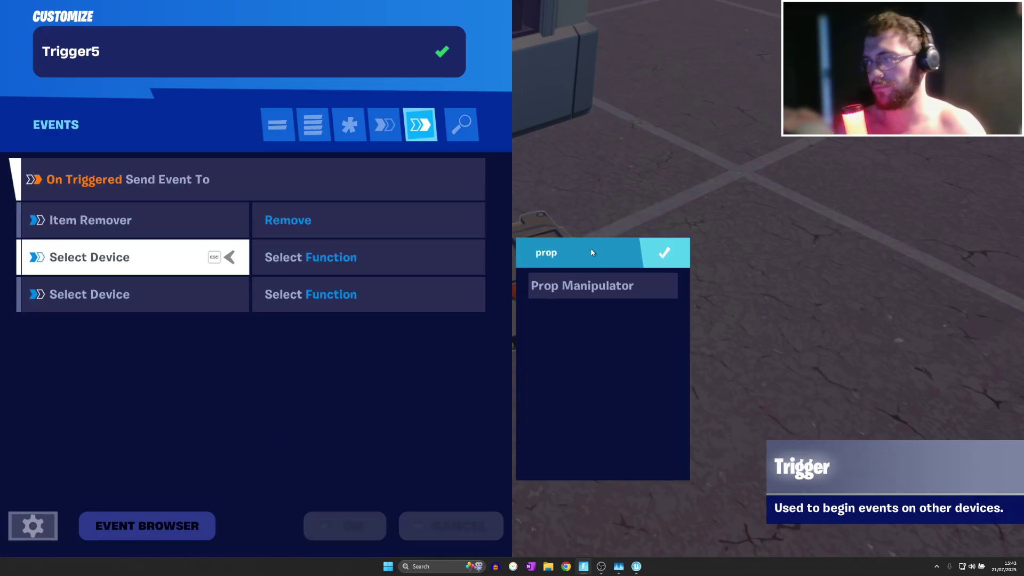
pyautogui.click(600, 284)
pyautogui.click(405, 265)
pyautogui.scroll(-4, 592, 347)
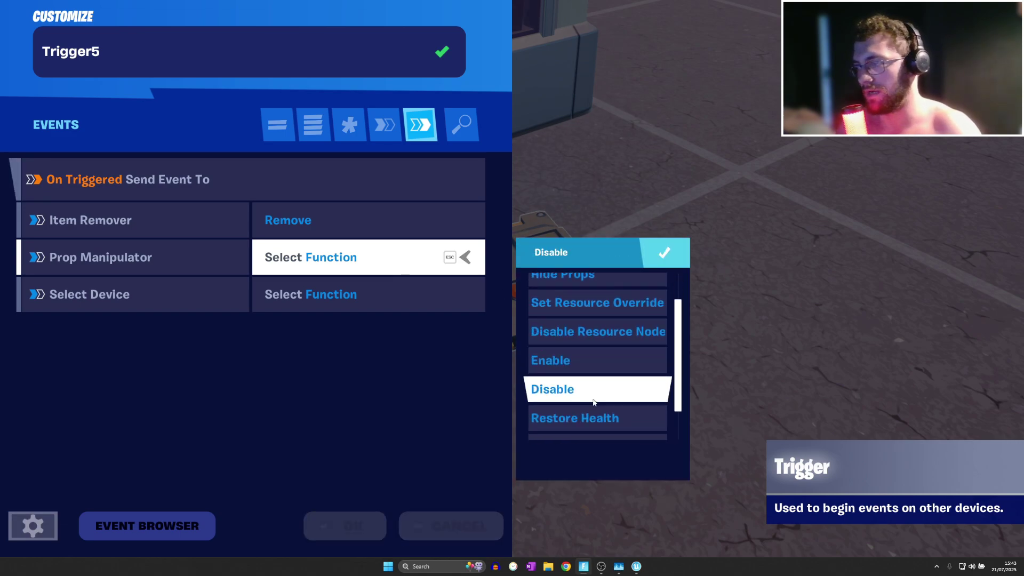
pyautogui.scroll(4, 584, 357)
pyautogui.click(576, 296)
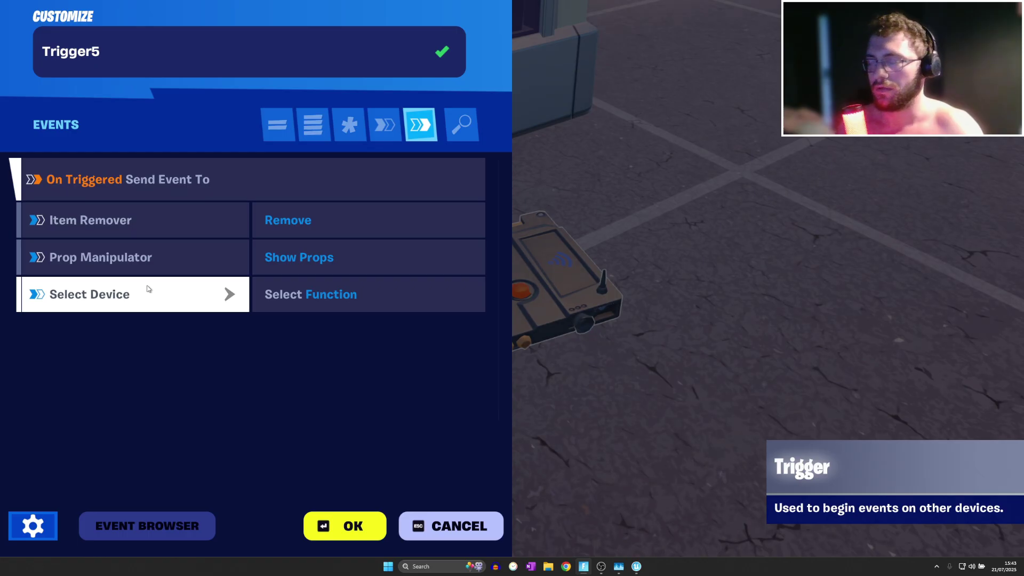
pyautogui.click(337, 537)
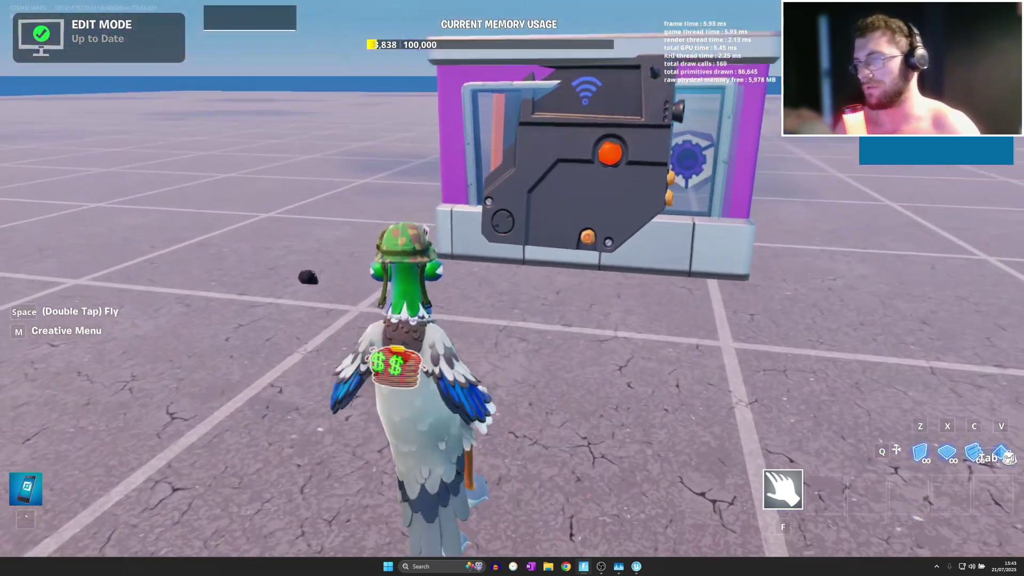
# Start a playtest and throw the Lump of Coal at the large Trigger on the window wall.
pyautogui.press('Escape')
pyautogui.click(912, 301)
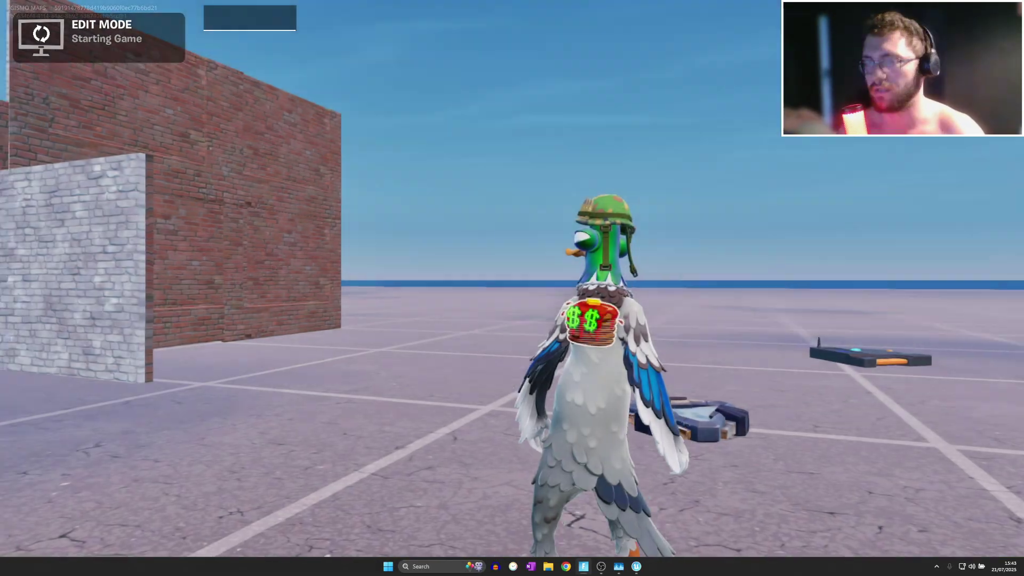
pyautogui.press('w')
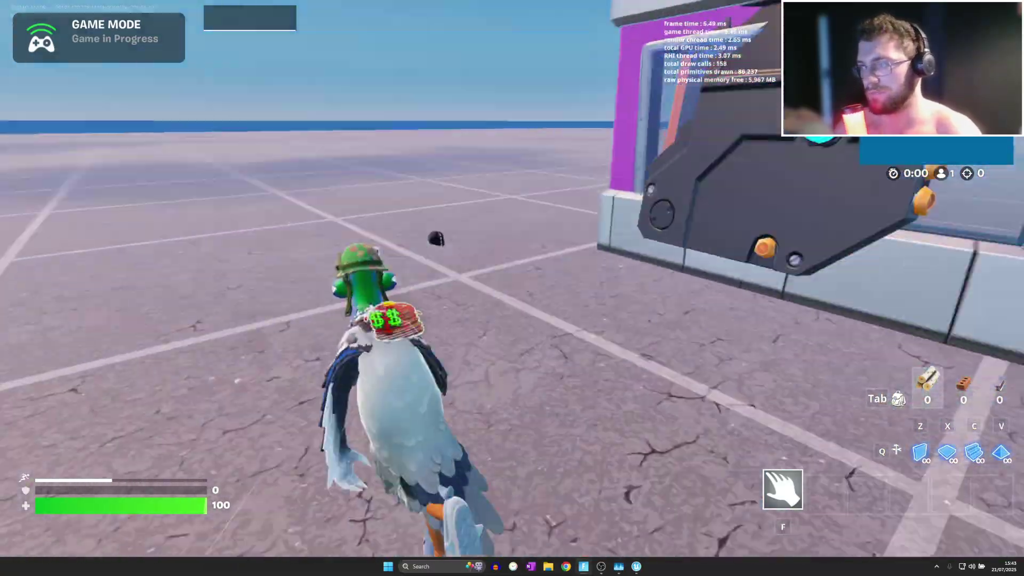
pyautogui.press('e')
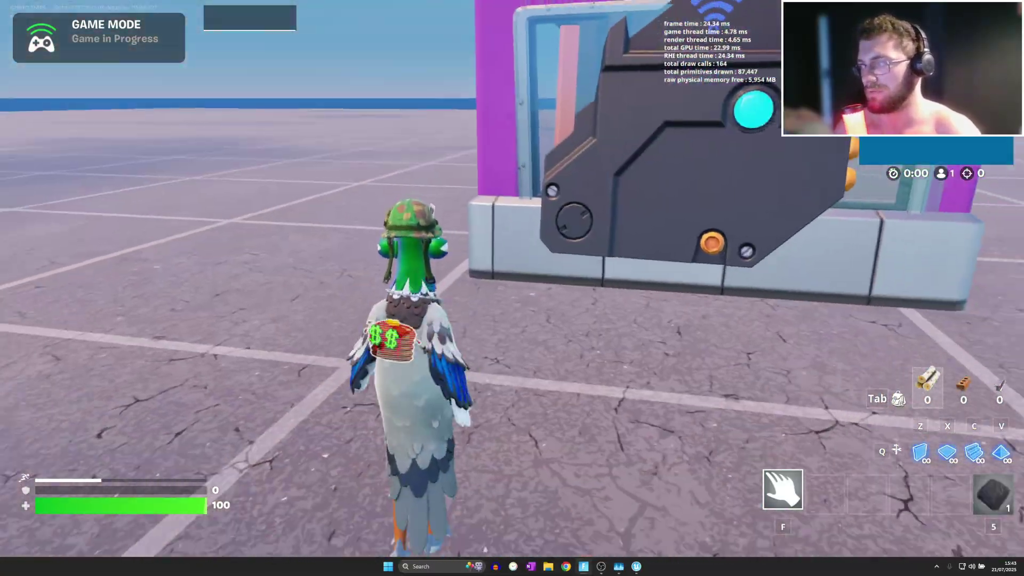
pyautogui.press('5')
pyautogui.click(512, 265)
pyautogui.press('w')
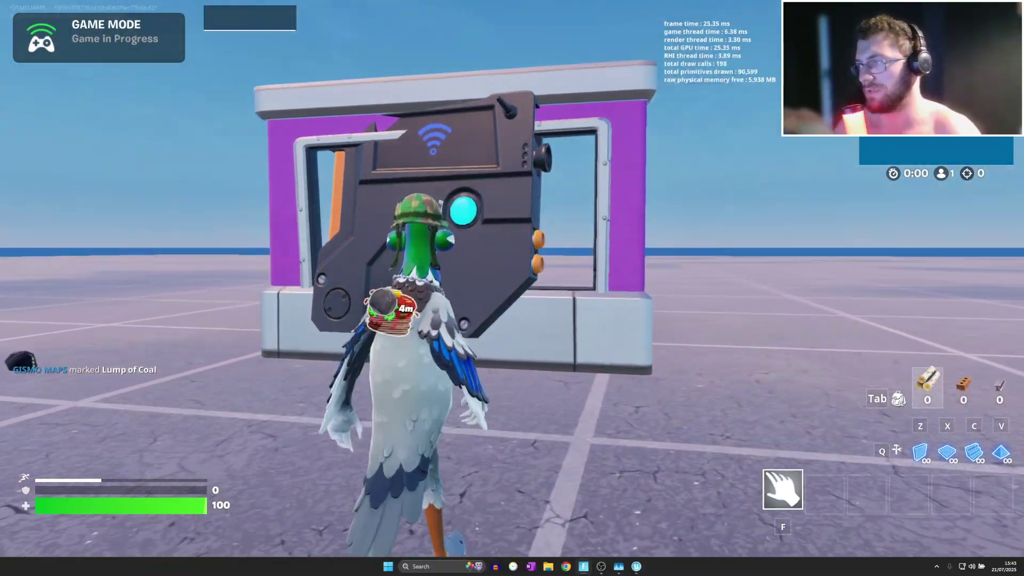
# Go past the window to the floor Trigger on the far side and check whether the glass reappears.
pyautogui.press('d')
pyautogui.press('w')
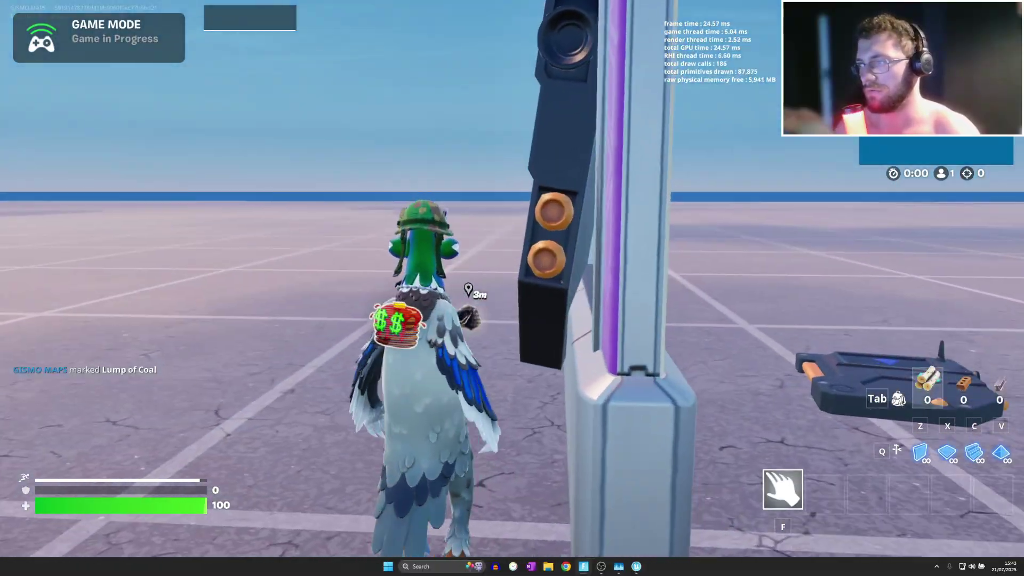
pyautogui.press('space')
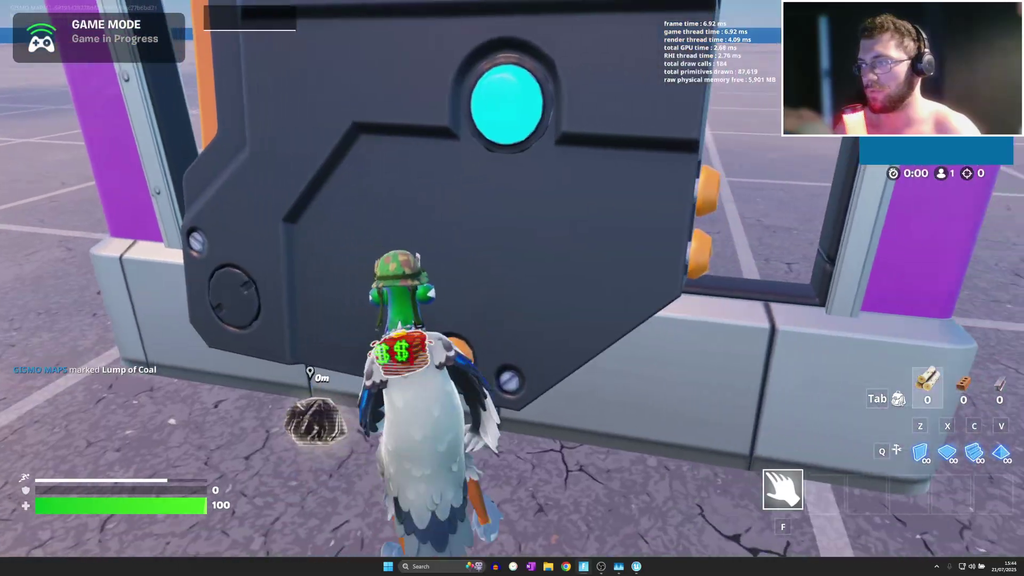
pyautogui.press('space')
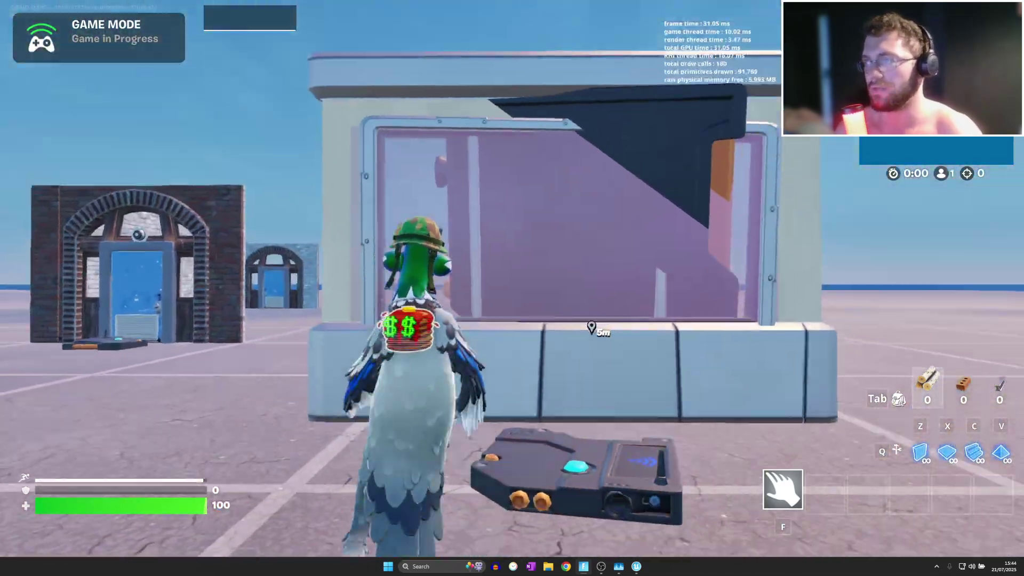
# Return to the coal side of the window, pick up more Lumps of Coal and throw them at the large Trigger.
pyautogui.press('w')
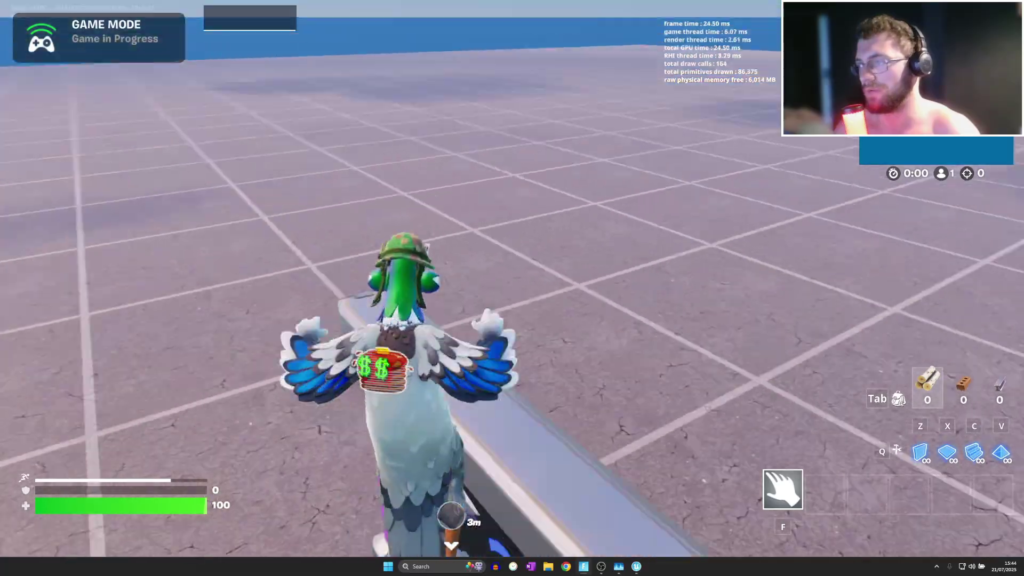
pyautogui.press('e')
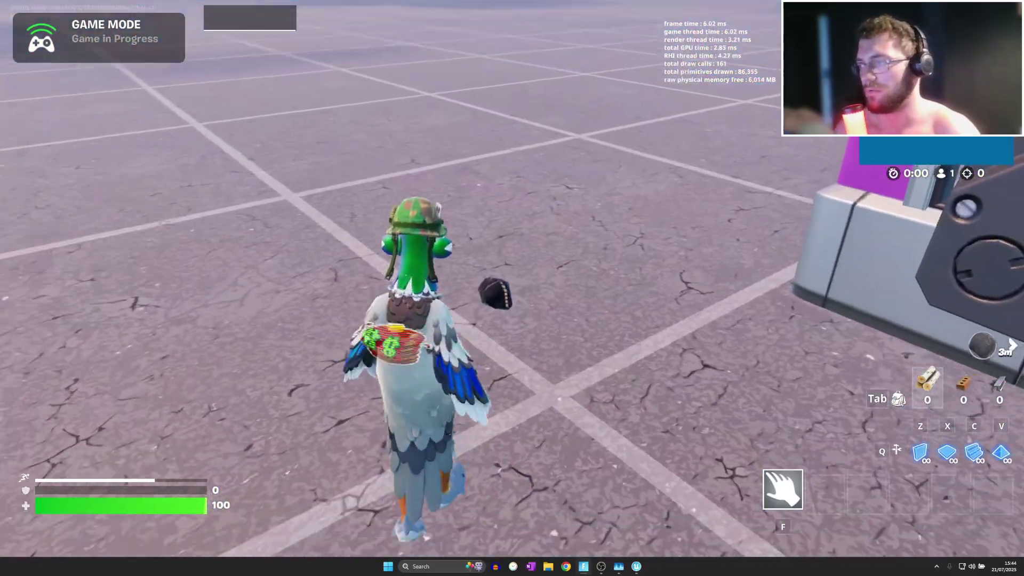
pyautogui.press('e')
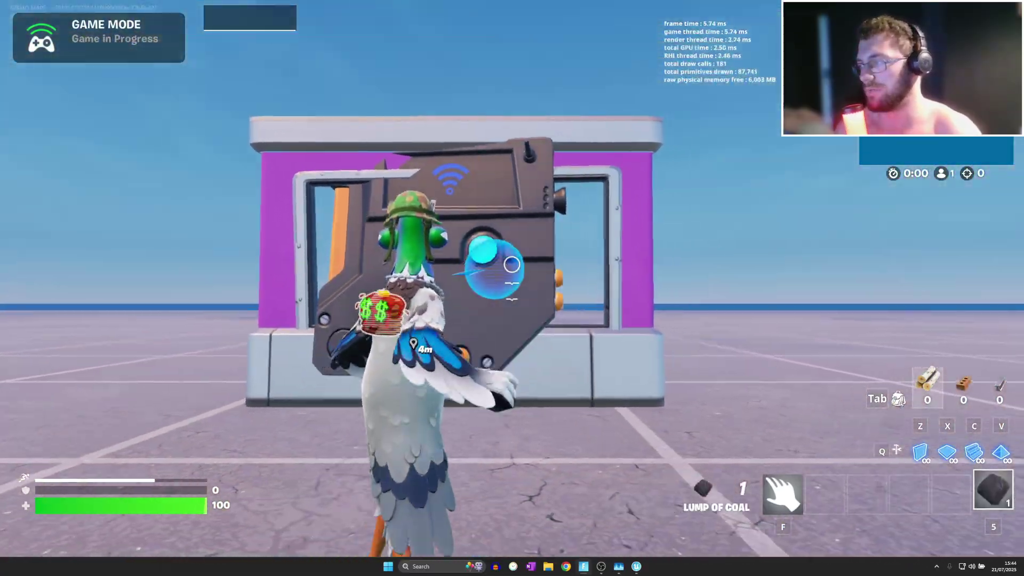
pyautogui.press('w')
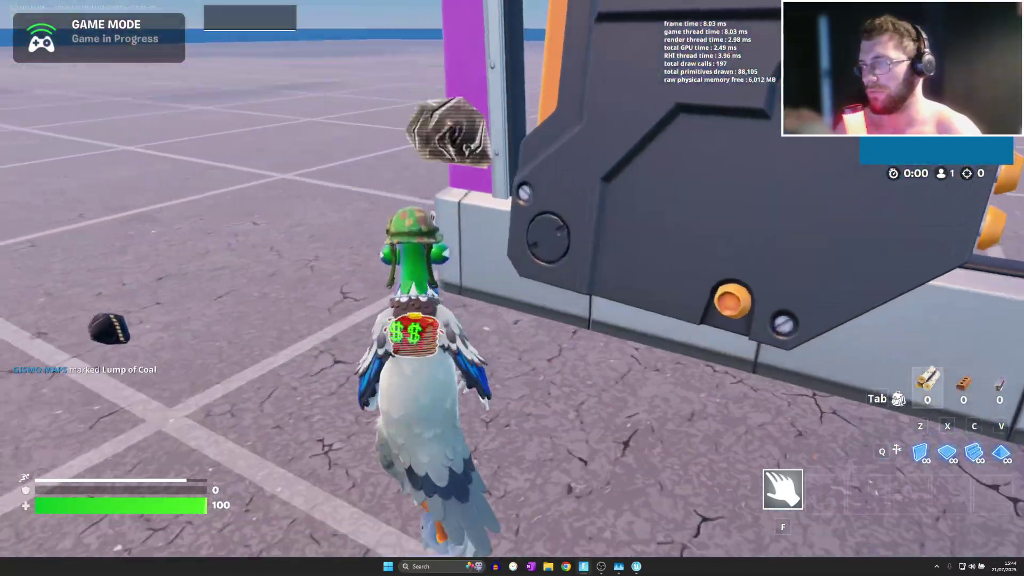
pyautogui.press('s')
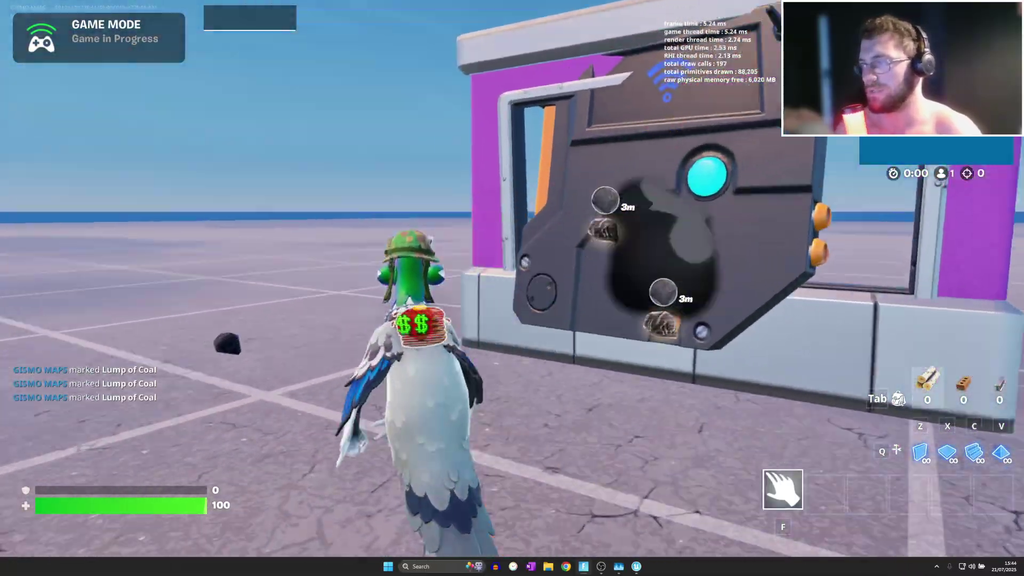
pyautogui.press('w')
pyautogui.press('e')
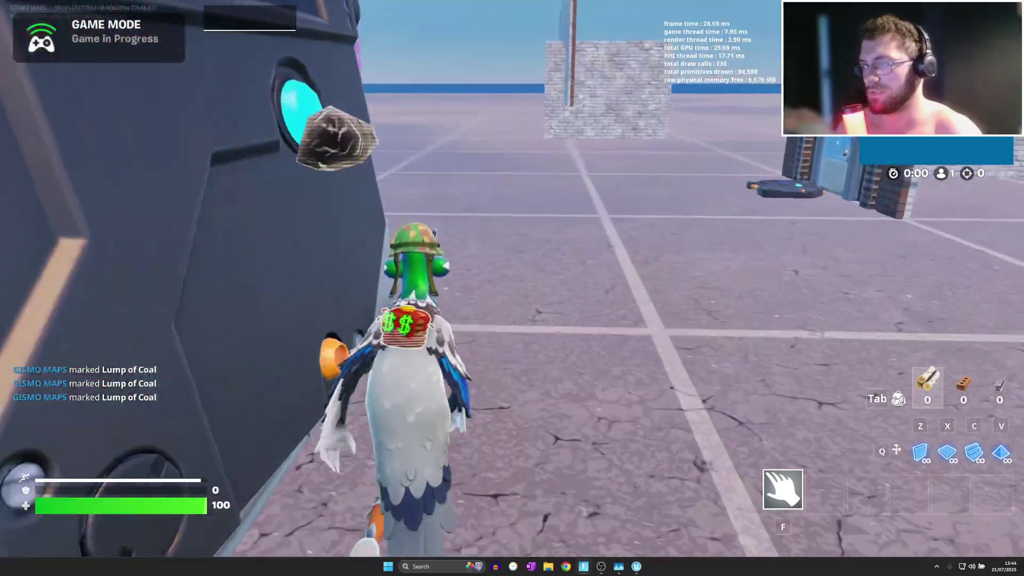
# Run and jump over the window wall and neighbouring brick walls to survey the level while carrying the coal.
pyautogui.press('w')
pyautogui.press('space')
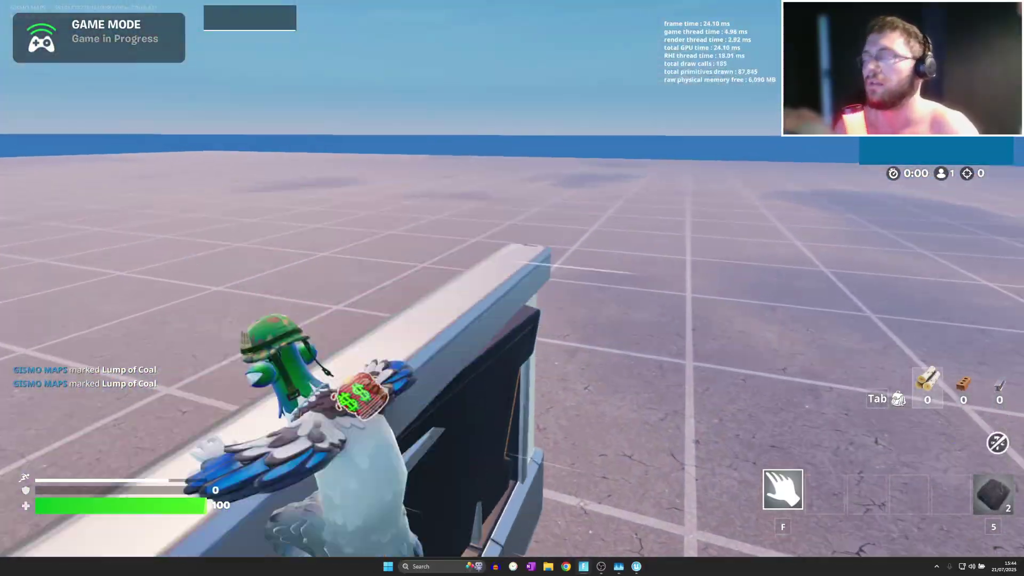
pyautogui.press('w')
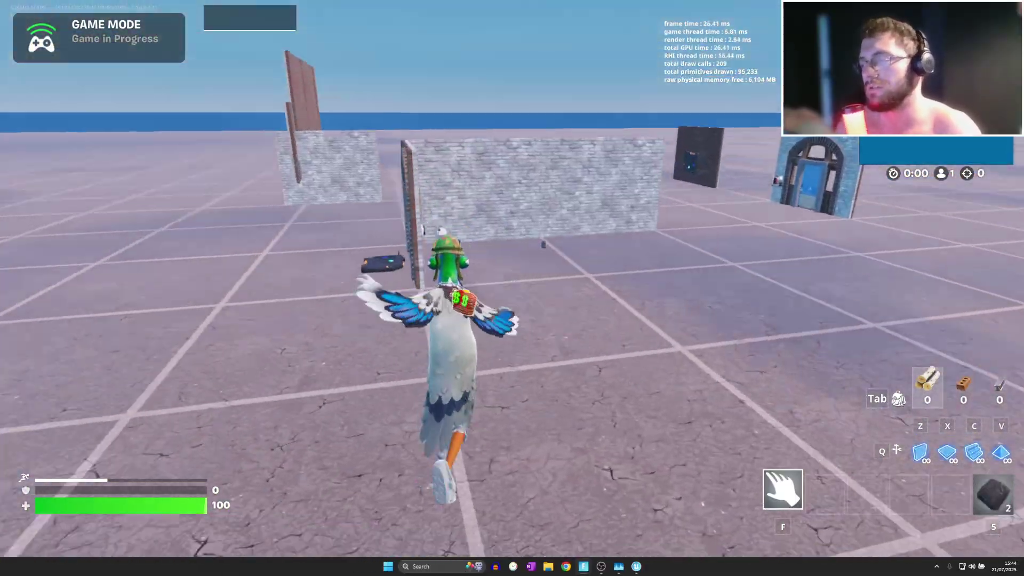
pyautogui.press('w')
pyautogui.press('space')
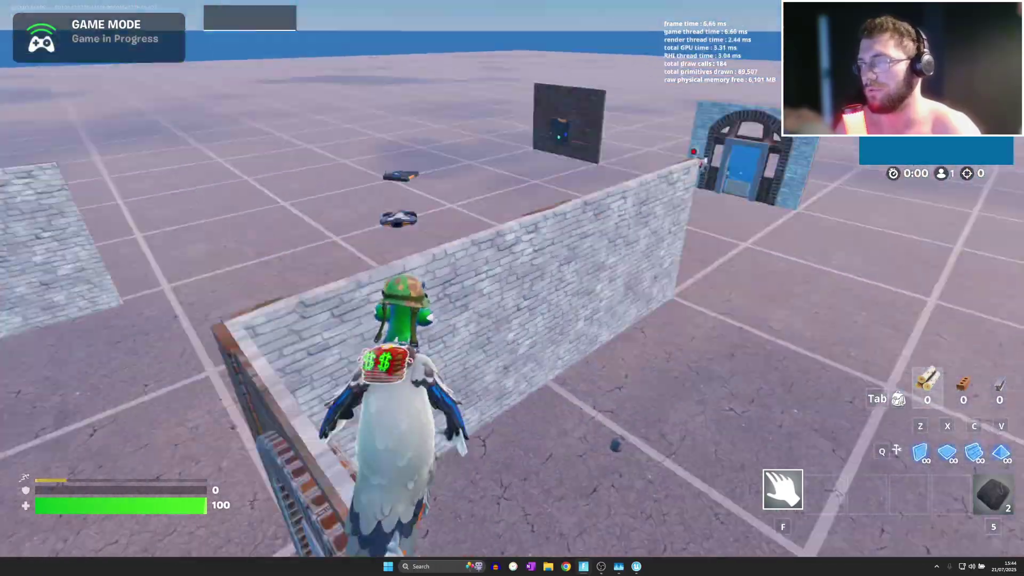
pyautogui.press('w')
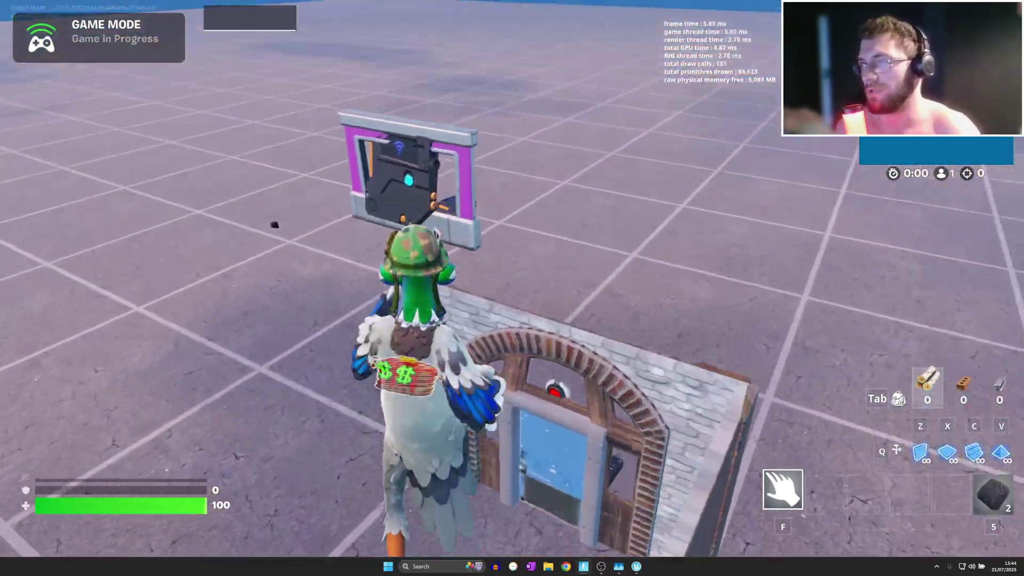
pyautogui.press('w')
pyautogui.press('space')
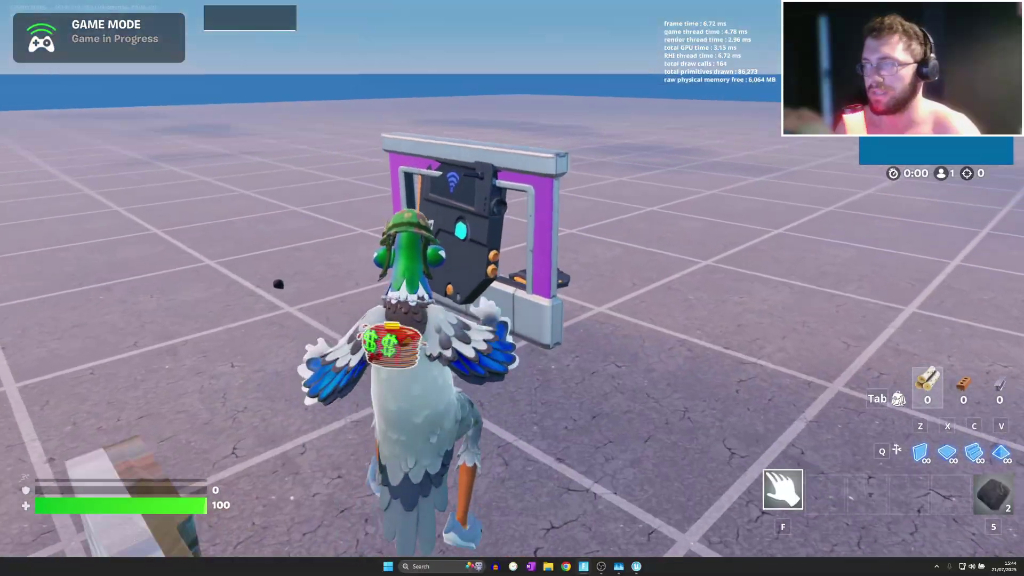
pyautogui.press('w')
pyautogui.press('space')
pyautogui.press('space')
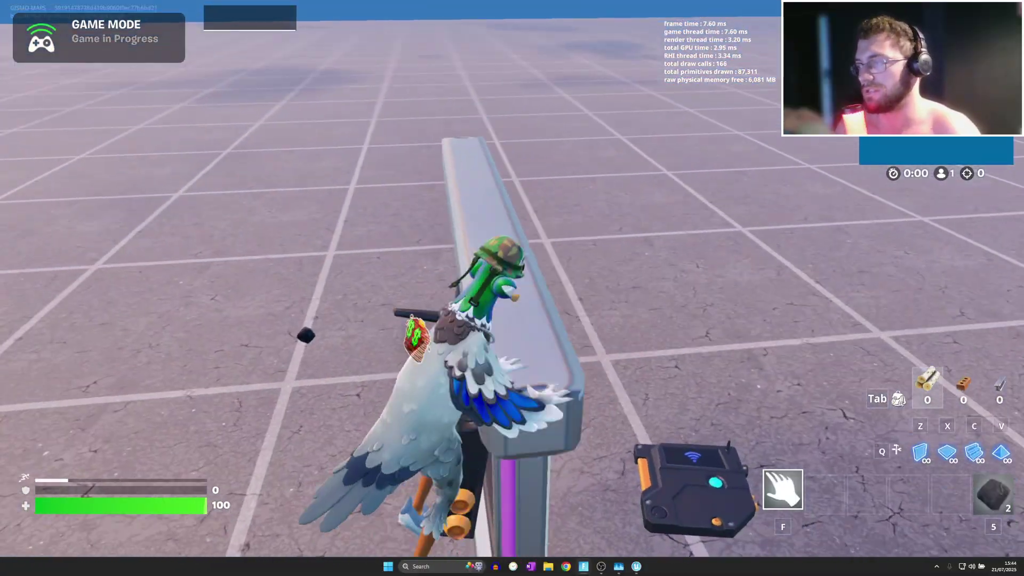
pyautogui.press('w')
pyautogui.press('space')
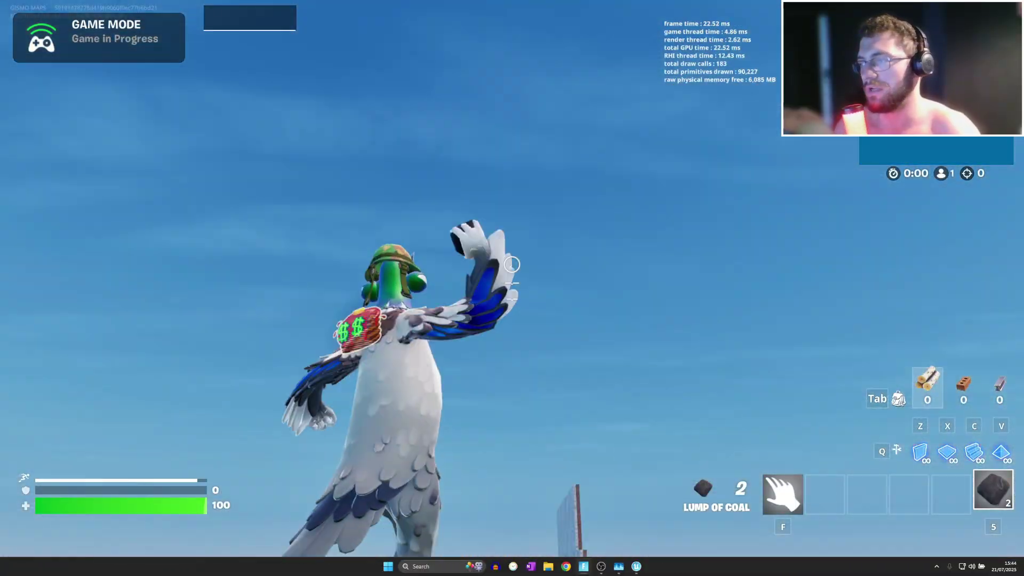